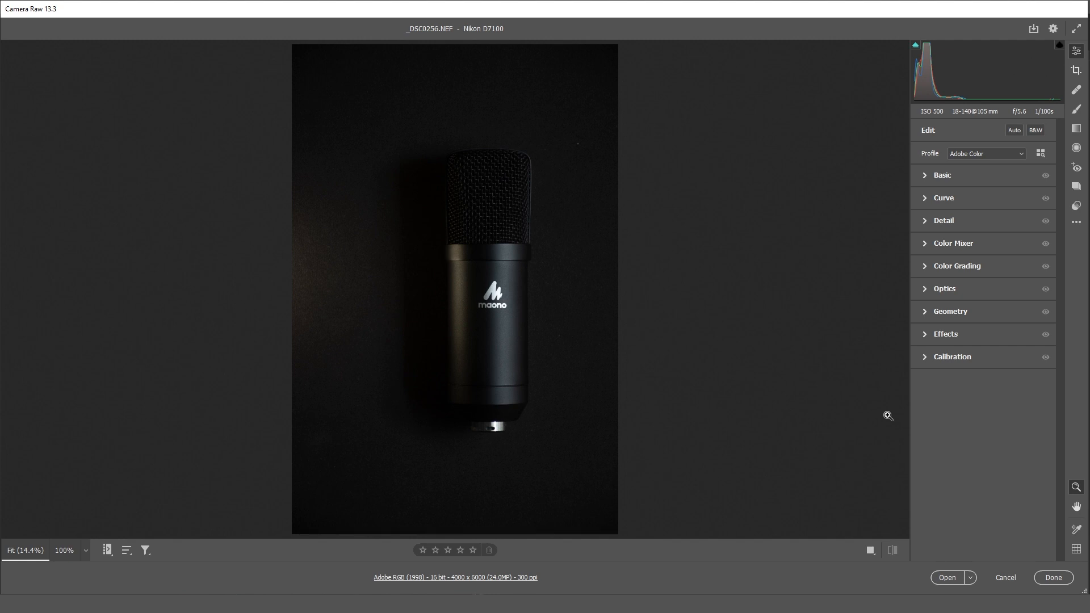
# Step: Set the raw photo's exposure to +1.40, contrast -7, highlights -39, shadows +55, whites +2 and blacks +2
pyautogui.click(938, 175)
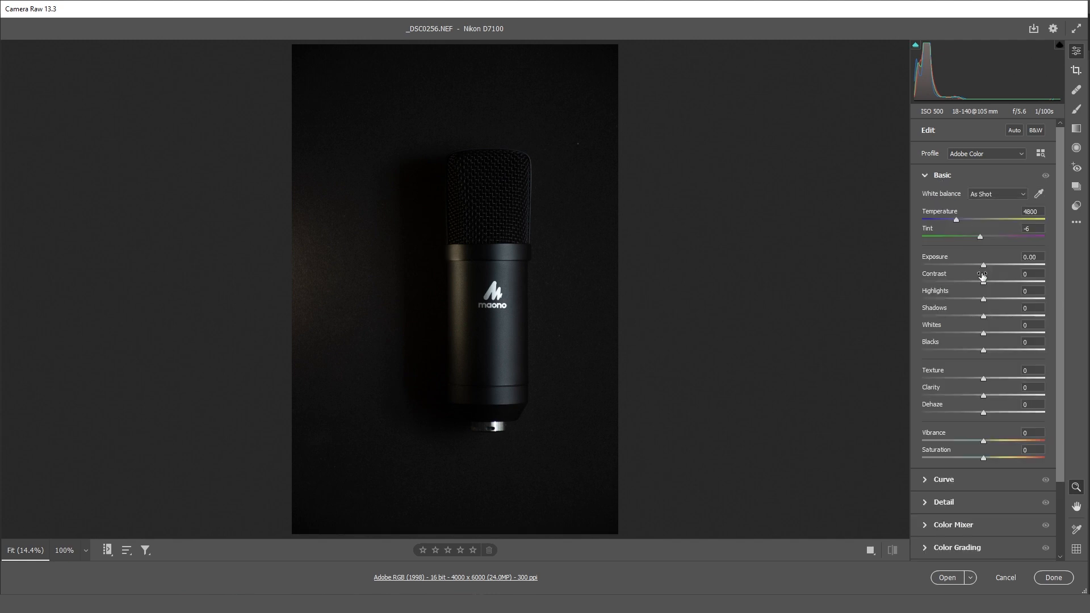
pyautogui.moveTo(983, 265); pyautogui.dragTo(1017, 316)
pyautogui.moveTo(984, 283); pyautogui.dragTo(959, 300)
pyautogui.moveTo(997, 265); pyautogui.dragTo(1001, 265)
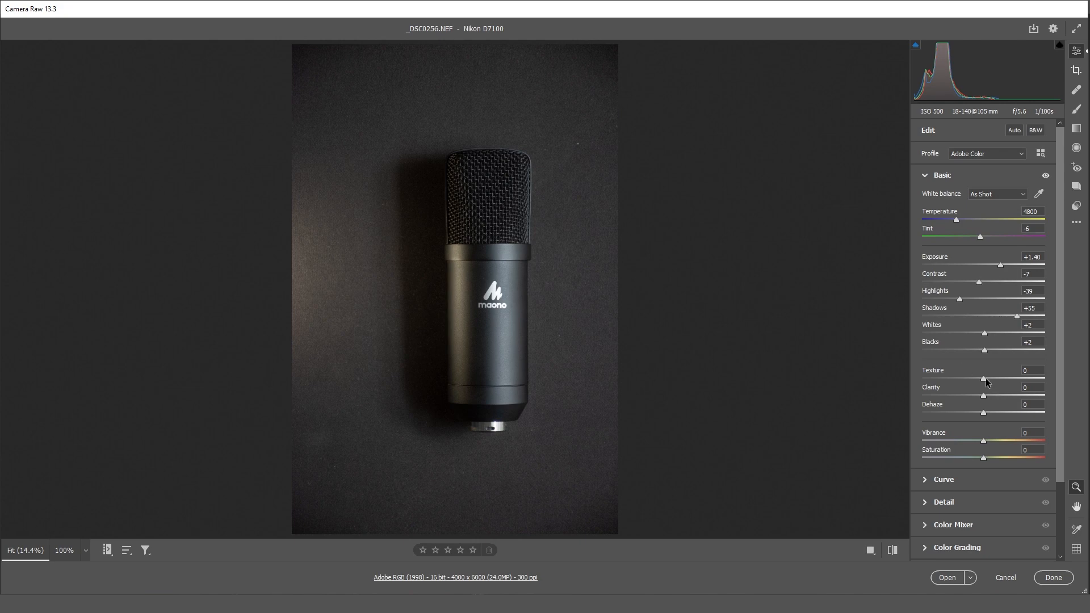
# Step: Set texture to +13, clarity to +8 and dehaze to -4, and open the raw photo in Photoshop with the Move tool active
pyautogui.moveTo(984, 379); pyautogui.dragTo(981, 413)
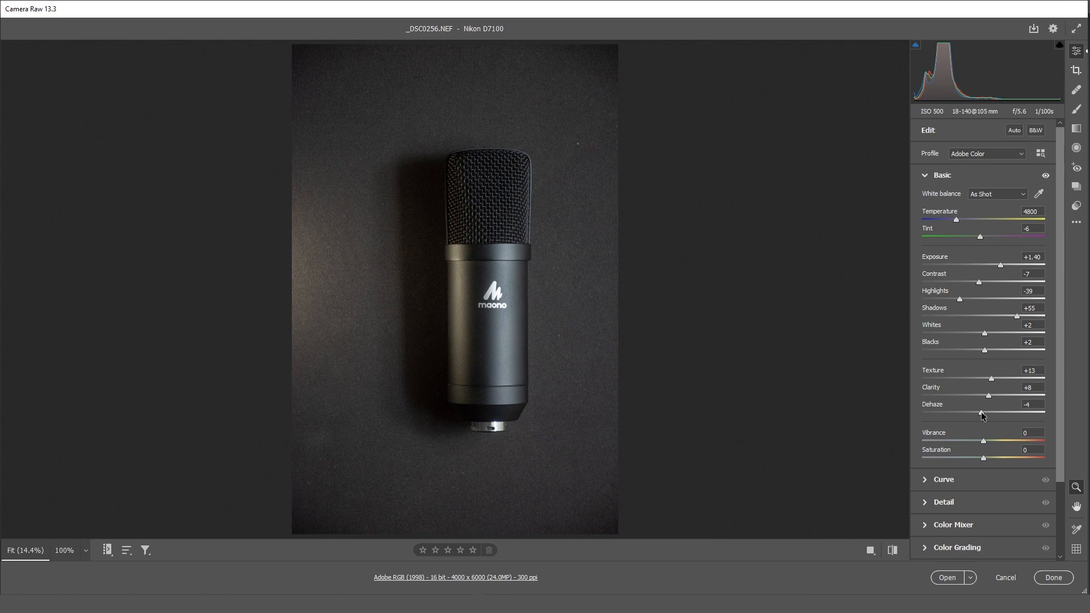
pyautogui.click(947, 577)
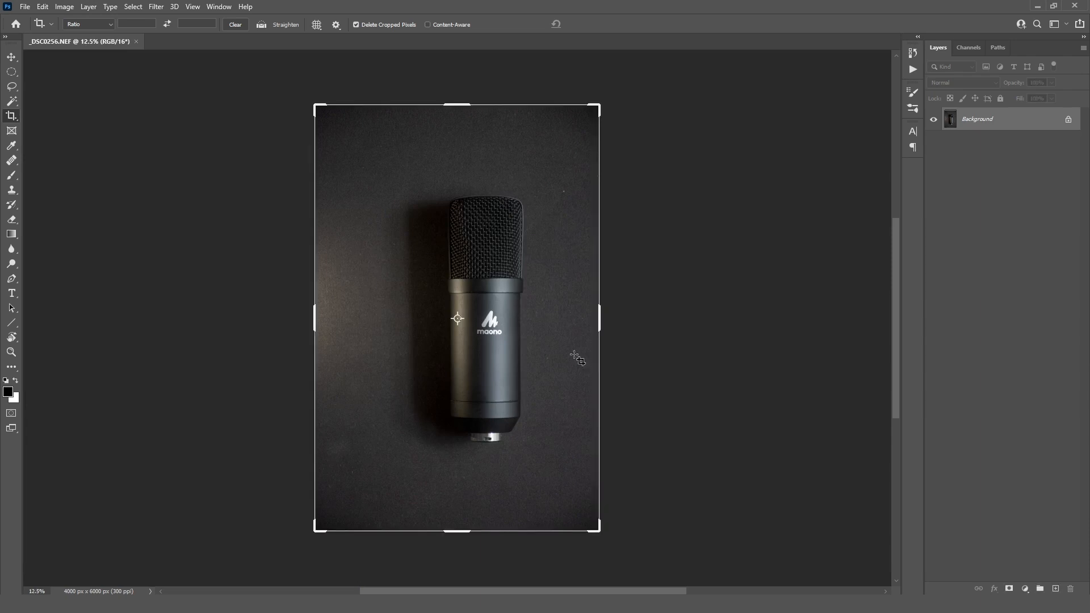
pyautogui.click(12, 57)
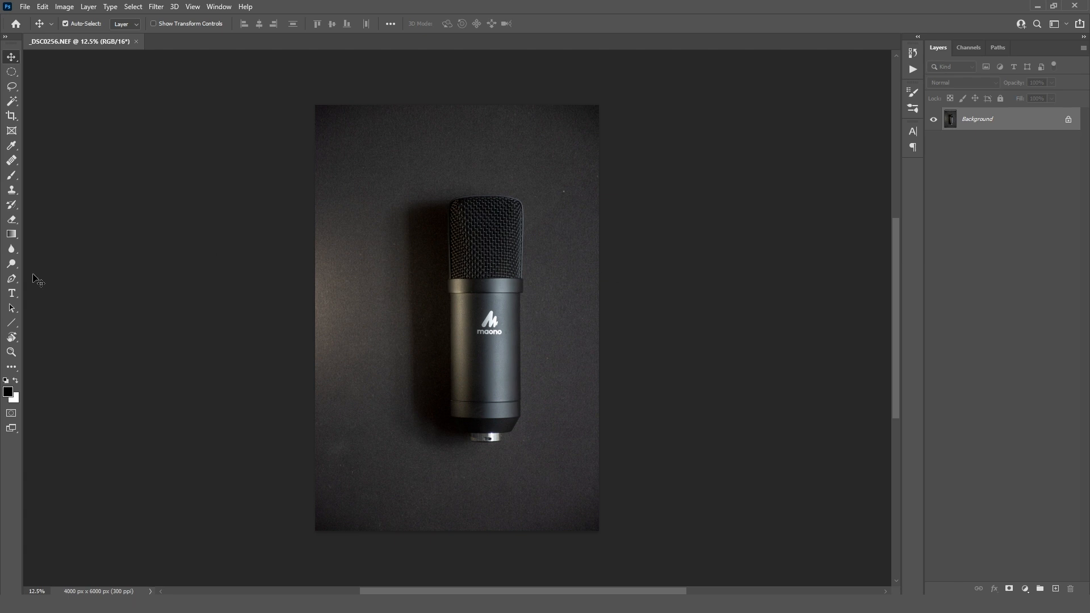
# Step: Trace a Pen tool path from the metal connector's lower edge around the base and up the microphone's right edge
pyautogui.click(12, 278)
pyautogui.moveTo(471, 431); pyautogui.dragTo(449, 405)
pyautogui.moveTo(491, 457); pyautogui.dragTo(547, 461)
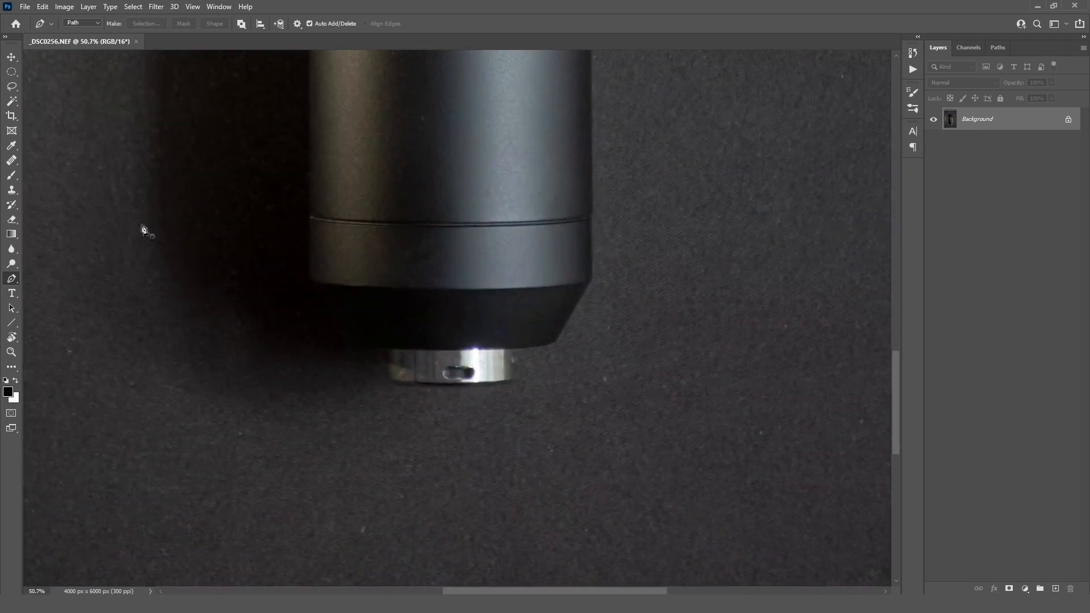
pyautogui.moveTo(525, 373); pyautogui.dragTo(485, 377)
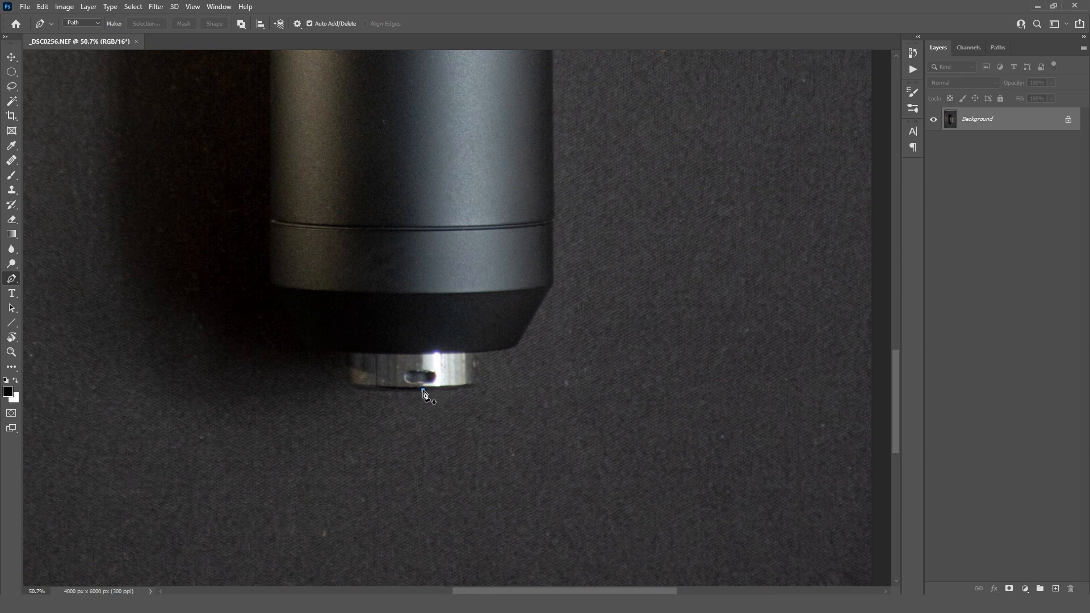
pyautogui.click(422, 390)
pyautogui.moveTo(474, 390); pyautogui.dragTo(476, 383)
pyautogui.click(476, 353)
pyautogui.moveTo(513, 349); pyautogui.dragTo(524, 346)
pyautogui.moveTo(550, 286); pyautogui.dragTo(537, 380)
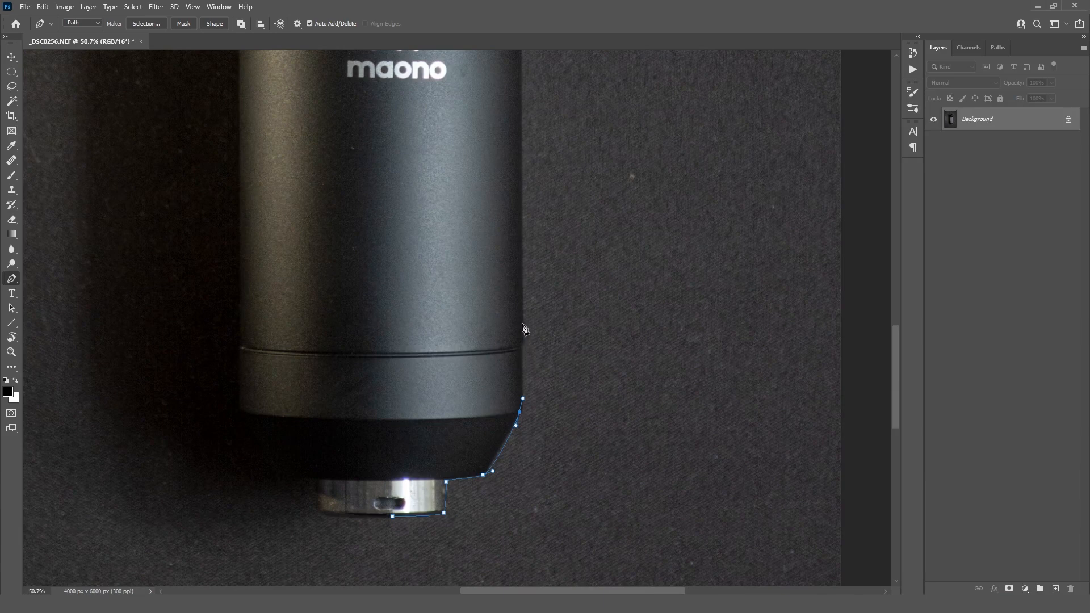
pyautogui.moveTo(522, 324); pyautogui.dragTo(523, 282)
# Step: Rotate the canvas view by 18° and reset it to upright
pyautogui.moveTo(517, 294); pyautogui.dragTo(477, 297)
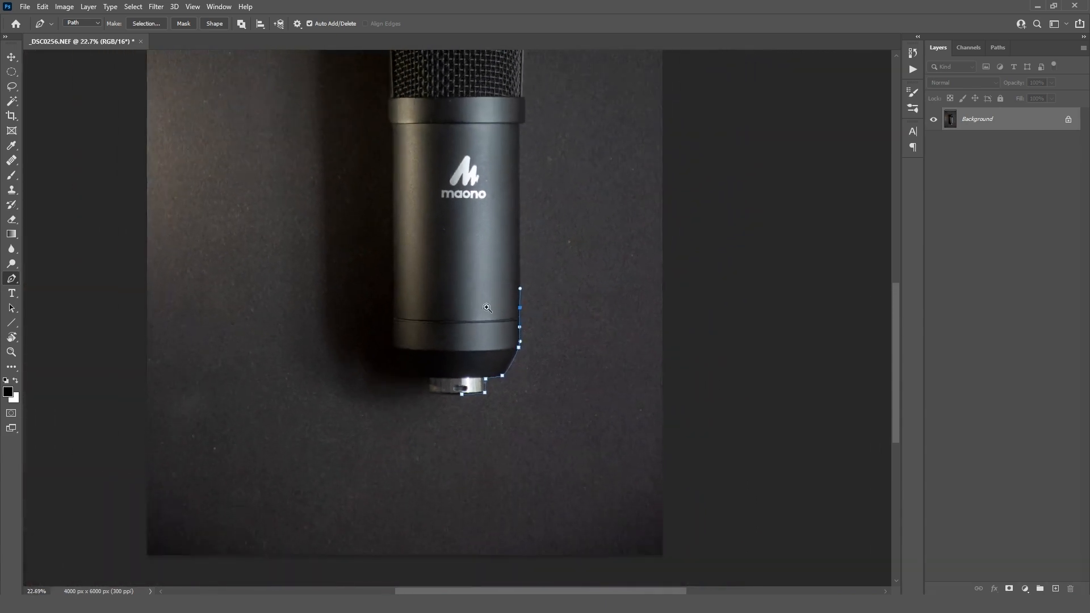
pyautogui.moveTo(527, 405); pyautogui.dragTo(516, 410)
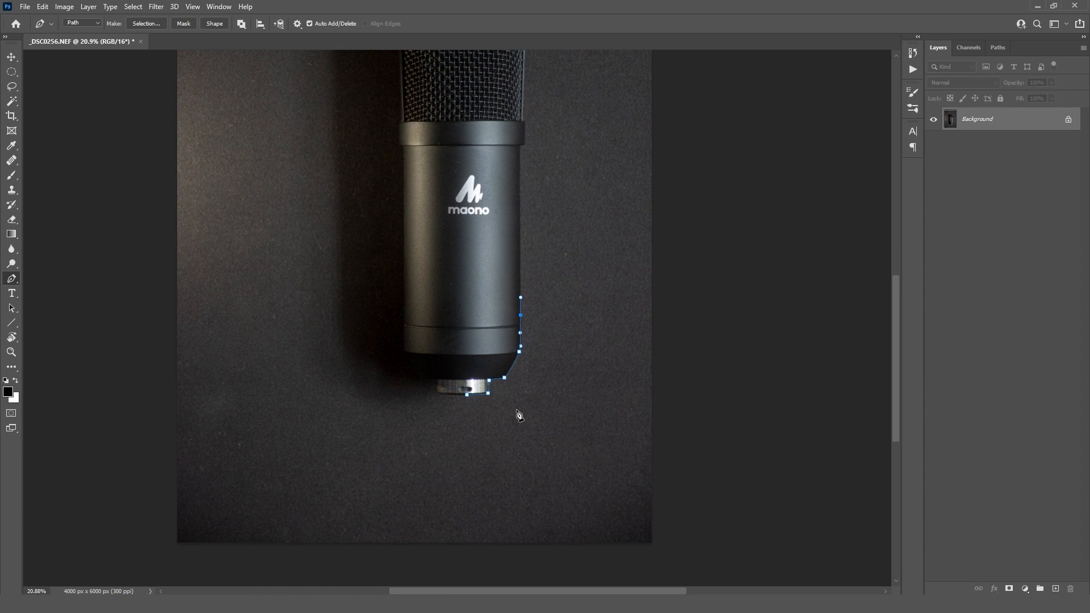
pyautogui.scroll(3, 536, 311)
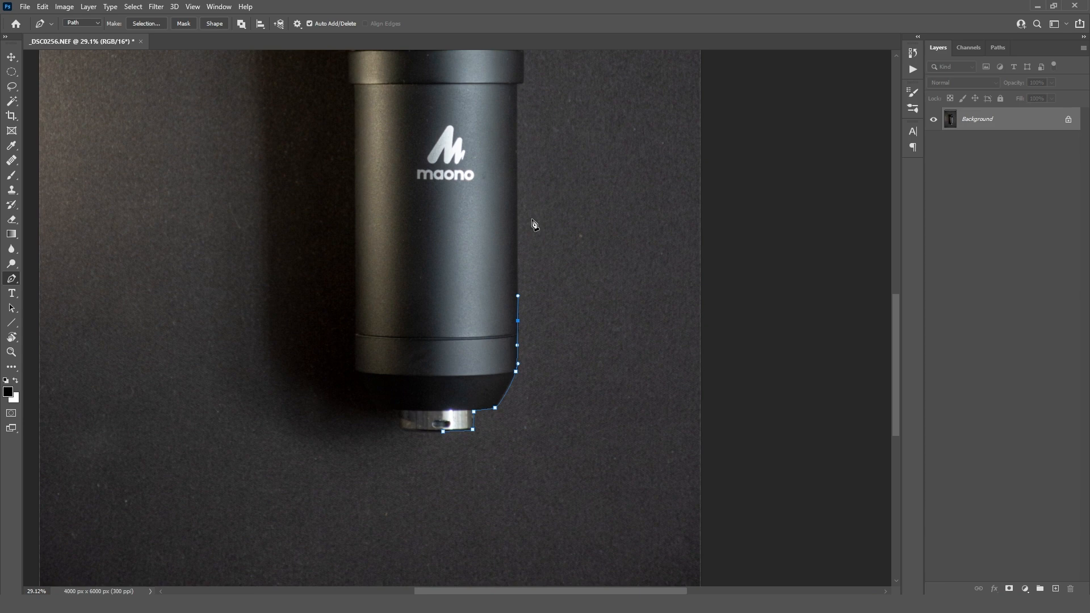
pyautogui.press('r')
pyautogui.moveTo(564, 205); pyautogui.dragTo(559, 236)
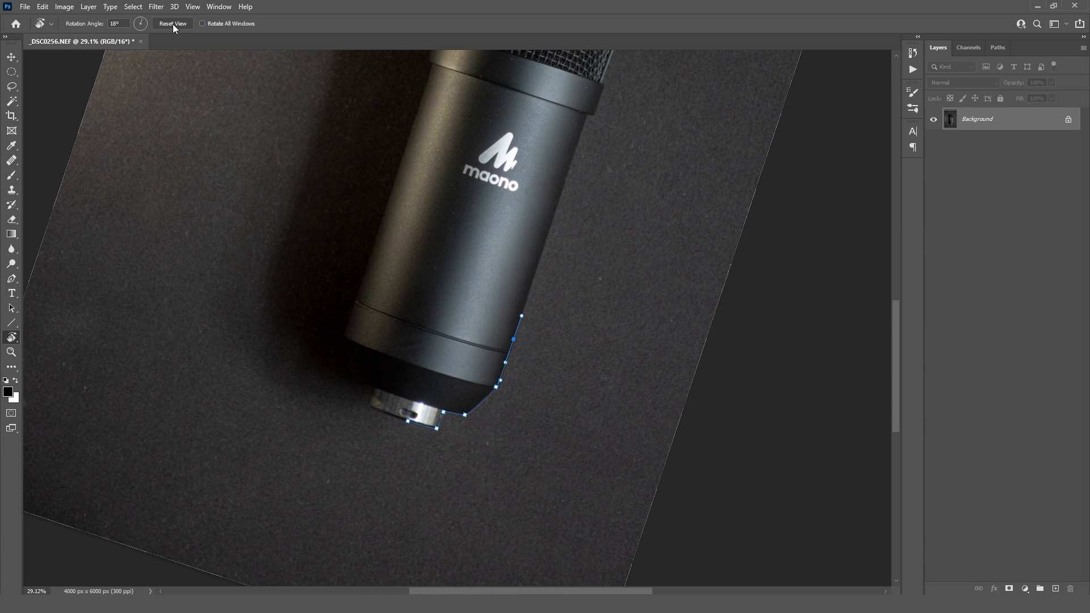
pyautogui.click(172, 24)
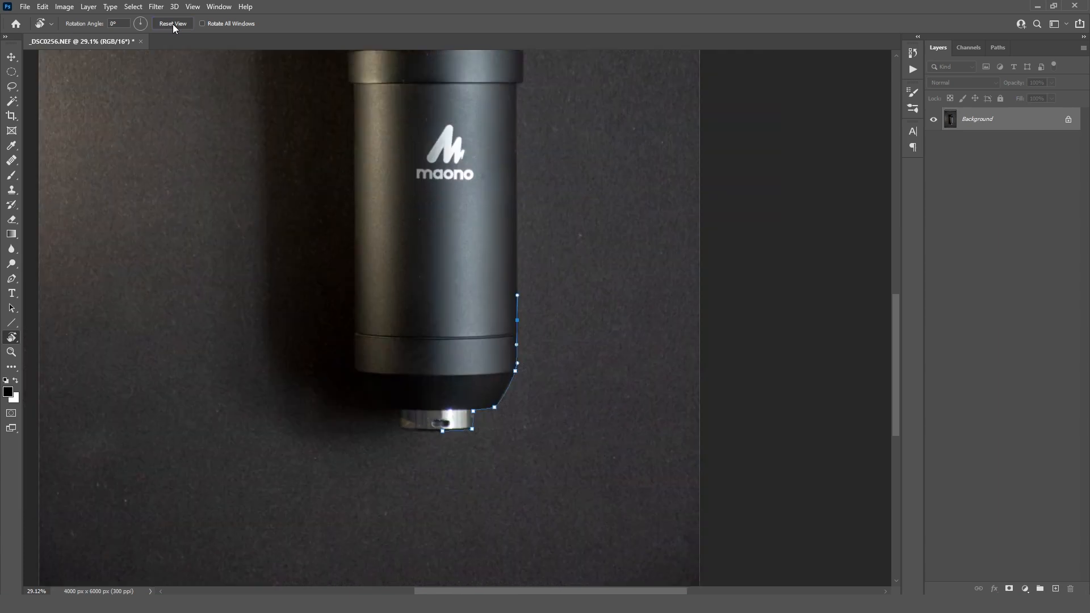
pyautogui.press('p')
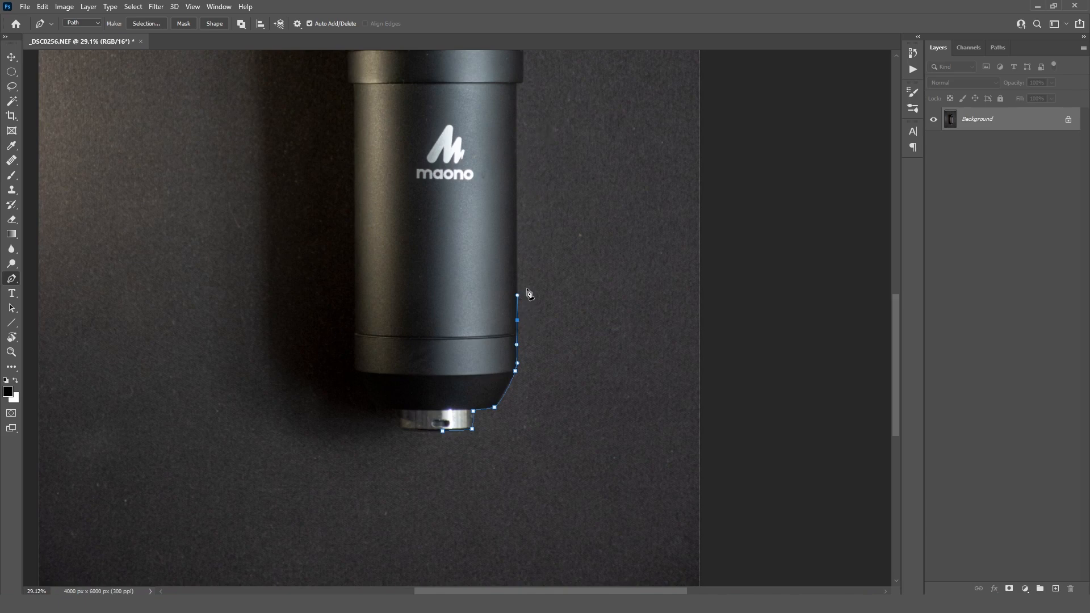
# Step: Turn the canvas view nearly sideways and extend the pen path along the body's right edge to the collar
pyautogui.press('r')
pyautogui.moveTo(572, 239); pyautogui.dragTo(507, 316)
pyautogui.moveTo(462, 261); pyautogui.dragTo(515, 267)
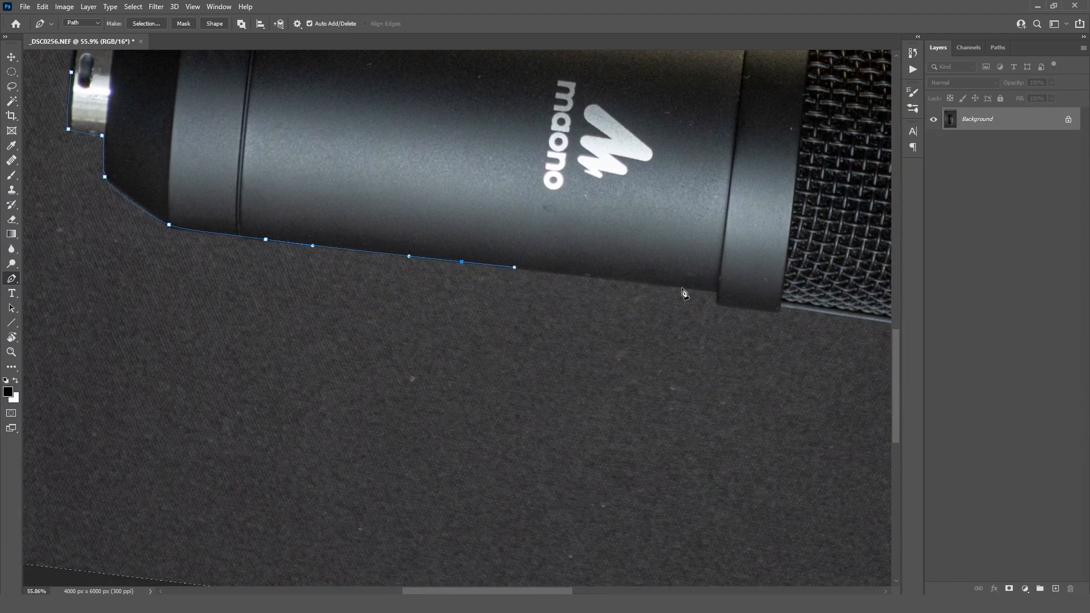
pyautogui.click(716, 292)
pyautogui.moveTo(714, 302); pyautogui.dragTo(721, 302)
pyautogui.press('r')
pyautogui.moveTo(735, 307); pyautogui.dragTo(597, 361)
pyautogui.press('p')
pyautogui.moveTo(789, 396); pyautogui.dragTo(543, 234)
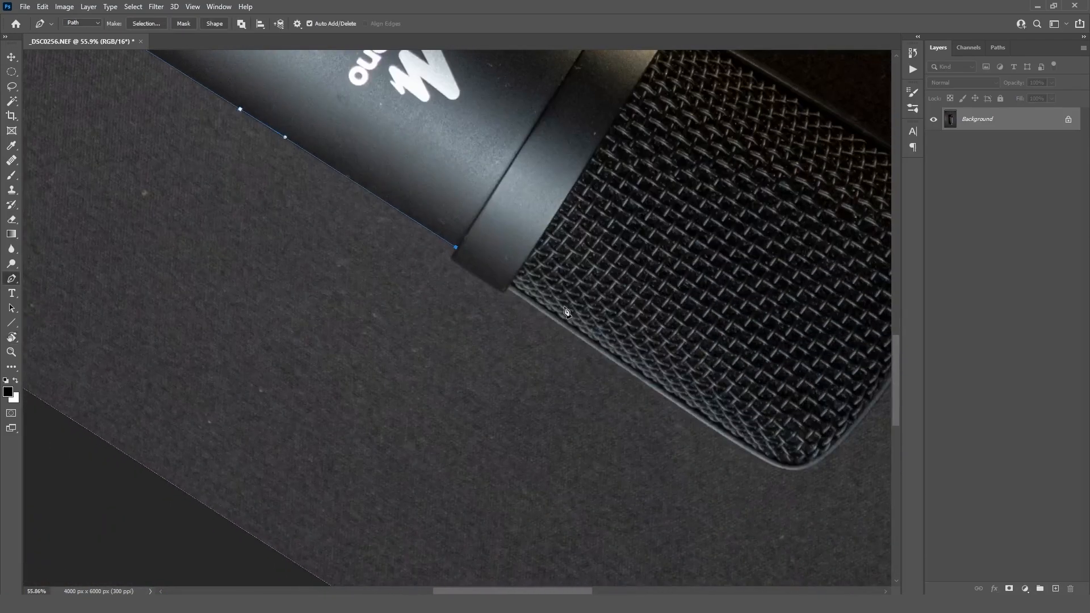
pyautogui.press('r')
pyautogui.moveTo(647, 324); pyautogui.dragTo(621, 173)
pyautogui.press('p')
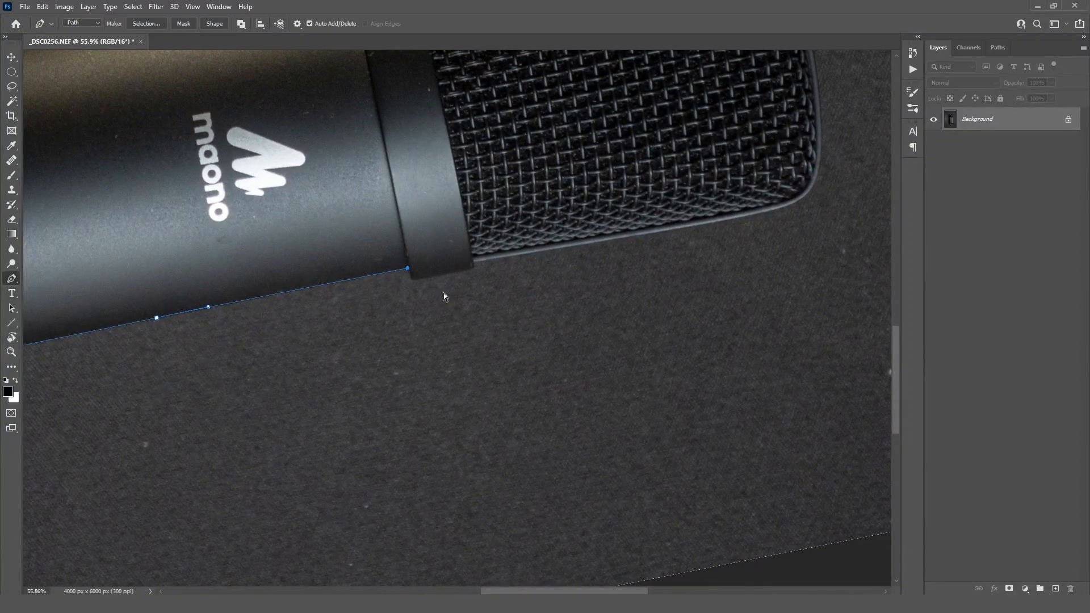
pyautogui.hotkey('ctrl', '0')
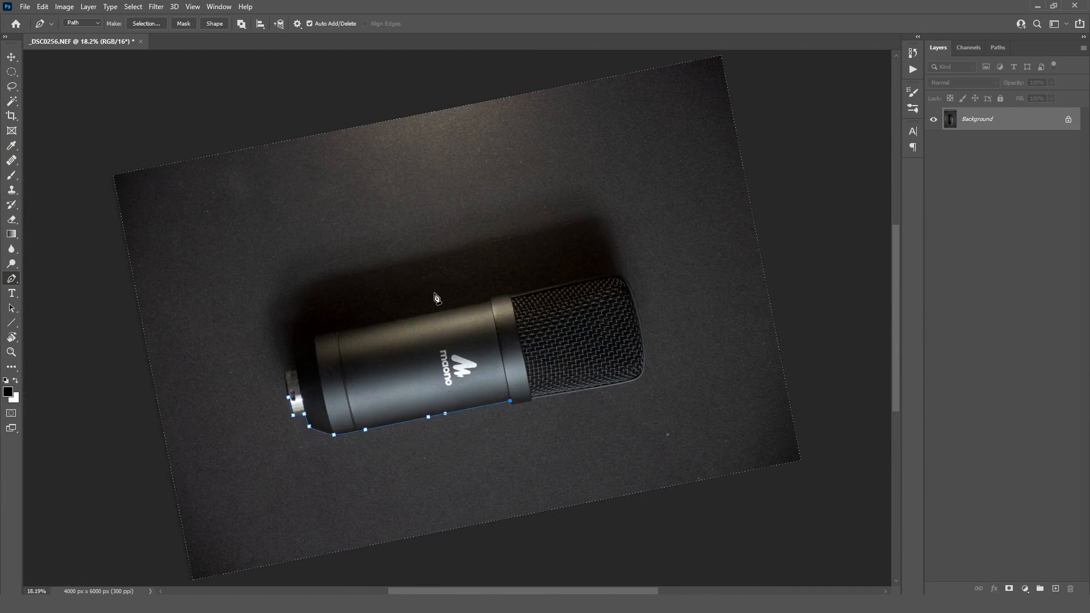
pyautogui.press('r')
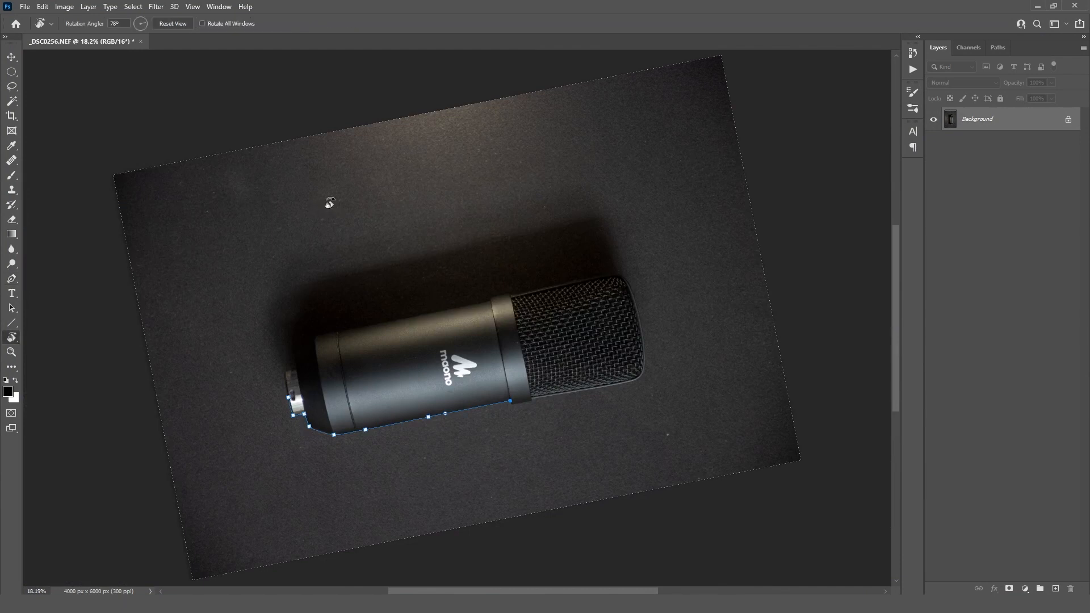
pyautogui.click(175, 26)
pyautogui.press('p')
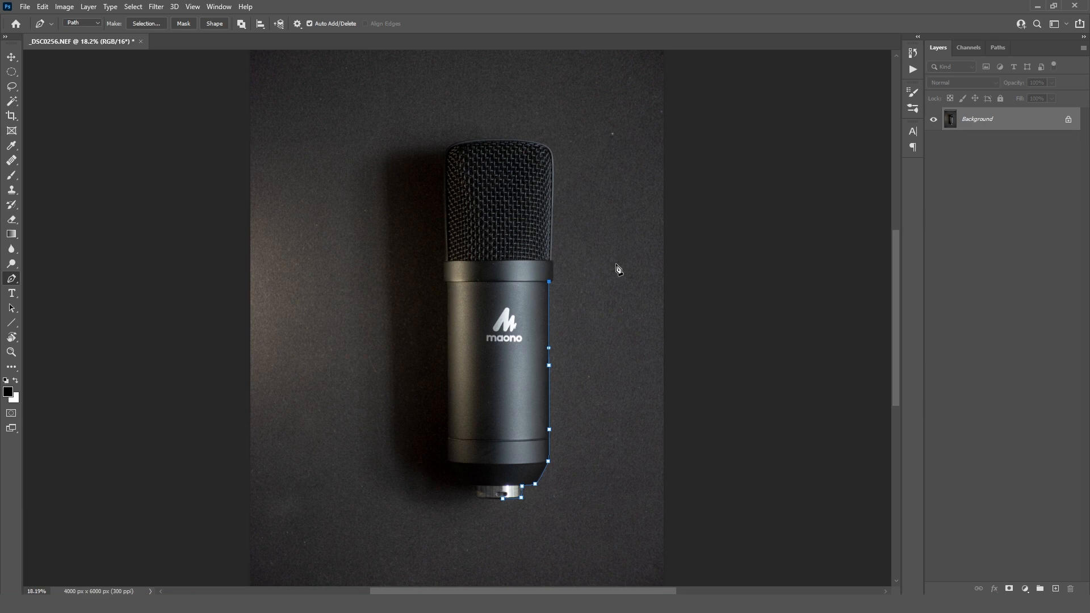
# Step: Delete the unfinished path and start a new Pen path around the metal connector and the right side of the base
pyautogui.rightClick(550, 325)
pyautogui.click(571, 358)
pyautogui.scroll(10, 517, 519)
pyautogui.moveTo(395, 367); pyautogui.dragTo(437, 367)
pyautogui.moveTo(517, 361); pyautogui.dragTo(558, 343)
pyautogui.moveTo(557, 288); pyautogui.dragTo(387, 346)
pyautogui.click(384, 339)
pyautogui.moveTo(443, 336); pyautogui.dragTo(521, 269)
# Step: Continue the pen path past the groove and along the right edge of the microphone's body
pyautogui.moveTo(160, 289); pyautogui.dragTo(185, 290)
pyautogui.moveTo(261, 290); pyautogui.dragTo(298, 290)
pyautogui.moveTo(383, 296); pyautogui.dragTo(392, 296)
pyautogui.scroll(-5, 393, 296)
pyautogui.moveTo(418, 282); pyautogui.dragTo(503, 282)
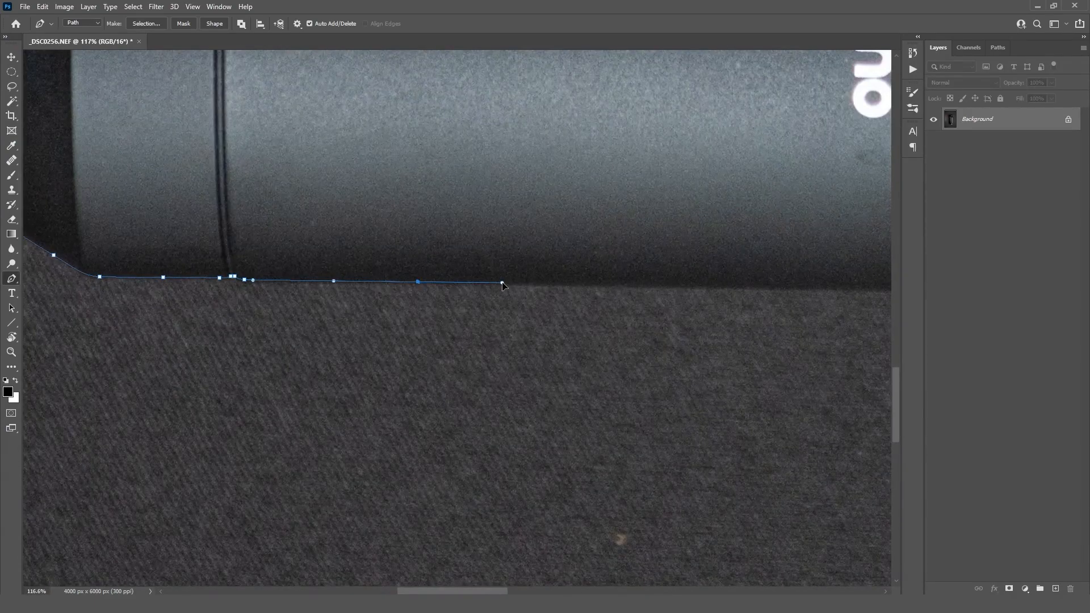
# Step: Extend the pen path to the collar and trace around the collar's right end
pyautogui.moveTo(795, 286); pyautogui.dragTo(172, 294)
pyautogui.click(581, 303)
pyautogui.click(448, 297)
pyautogui.moveTo(456, 287); pyautogui.dragTo(463, 261)
pyautogui.moveTo(251, 273); pyautogui.dragTo(258, 274)
# Step: Trace the pen path around the rounded top of the mesh grille and along its left edge
pyautogui.moveTo(577, 336); pyautogui.dragTo(694, 305)
pyautogui.scroll(-2, 136, 411)
pyautogui.moveTo(380, 367); pyautogui.dragTo(433, 377)
pyautogui.moveTo(157, 224); pyautogui.dragTo(189, 241)
pyautogui.moveTo(267, 246); pyautogui.dragTo(320, 251)
pyautogui.moveTo(560, 260); pyautogui.dragTo(632, 263)
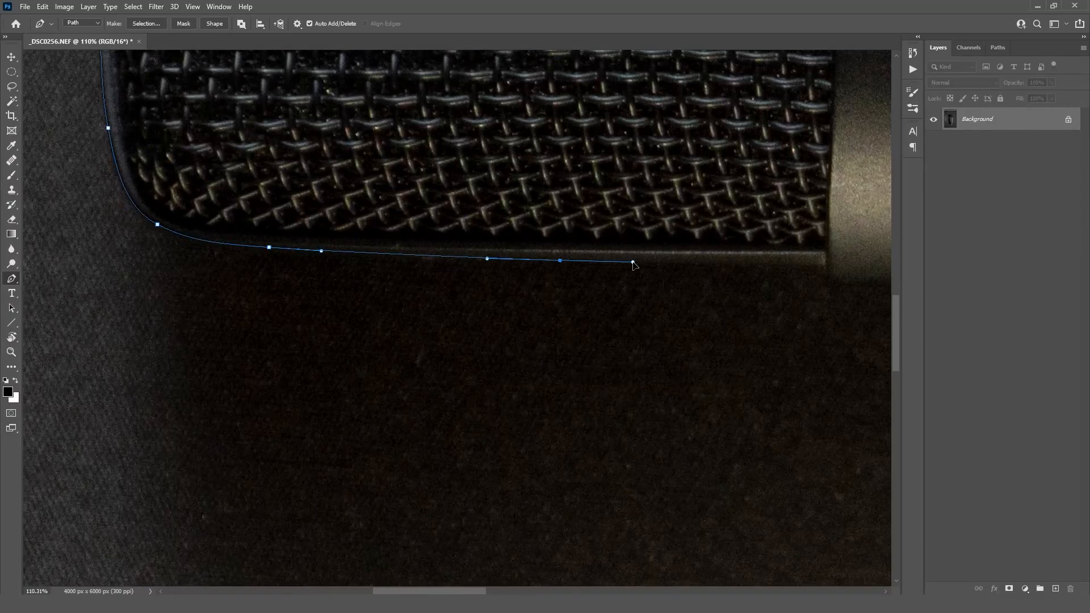
# Step: Continue the pen path around the left end of the collar
pyautogui.moveTo(766, 273); pyautogui.dragTo(348, 273)
pyautogui.click(410, 266)
pyautogui.moveTo(417, 278); pyautogui.dragTo(424, 280)
pyautogui.moveTo(472, 281); pyautogui.dragTo(499, 281)
pyautogui.moveTo(370, 399); pyautogui.dragTo(378, 397)
pyautogui.moveTo(380, 370); pyautogui.dragTo(381, 358)
# Step: Trace the pen path along the left edge of the microphone's body to the groove near the base
pyautogui.moveTo(275, 224); pyautogui.dragTo(227, 225)
pyautogui.click(311, 253)
pyautogui.click(418, 251)
pyautogui.click(526, 250)
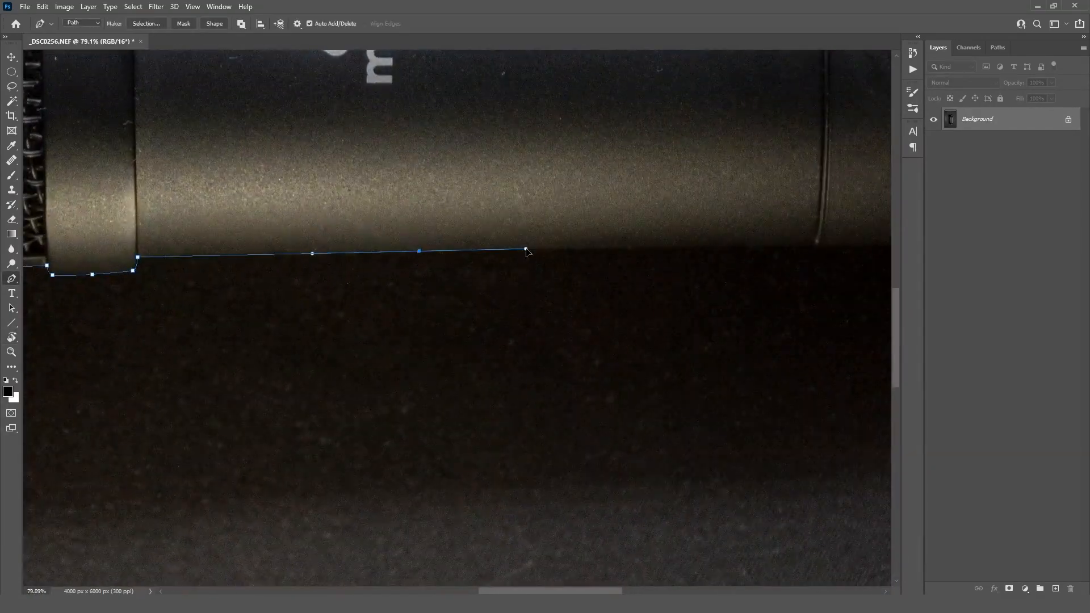
pyautogui.click(406, 304)
pyautogui.moveTo(739, 267); pyautogui.dragTo(377, 316)
pyautogui.click(398, 301)
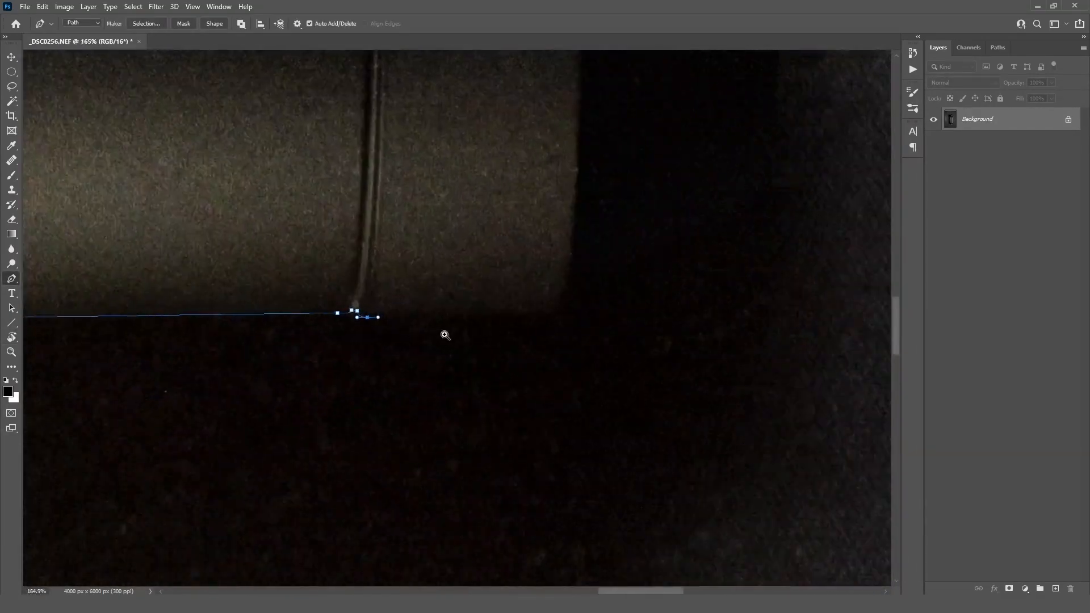
pyautogui.moveTo(446, 333); pyautogui.dragTo(420, 333)
# Step: Trace the pen path around the left corner of the tapered base toward the metal connector
pyautogui.moveTo(392, 362); pyautogui.dragTo(425, 362)
pyautogui.moveTo(457, 357); pyautogui.dragTo(392, 403)
pyautogui.moveTo(438, 359); pyautogui.dragTo(490, 312)
pyautogui.moveTo(494, 248); pyautogui.dragTo(494, 233)
# Step: Rotate the canvas view, trace around the metal connector and close the pen path at its starting point
pyautogui.press('r')
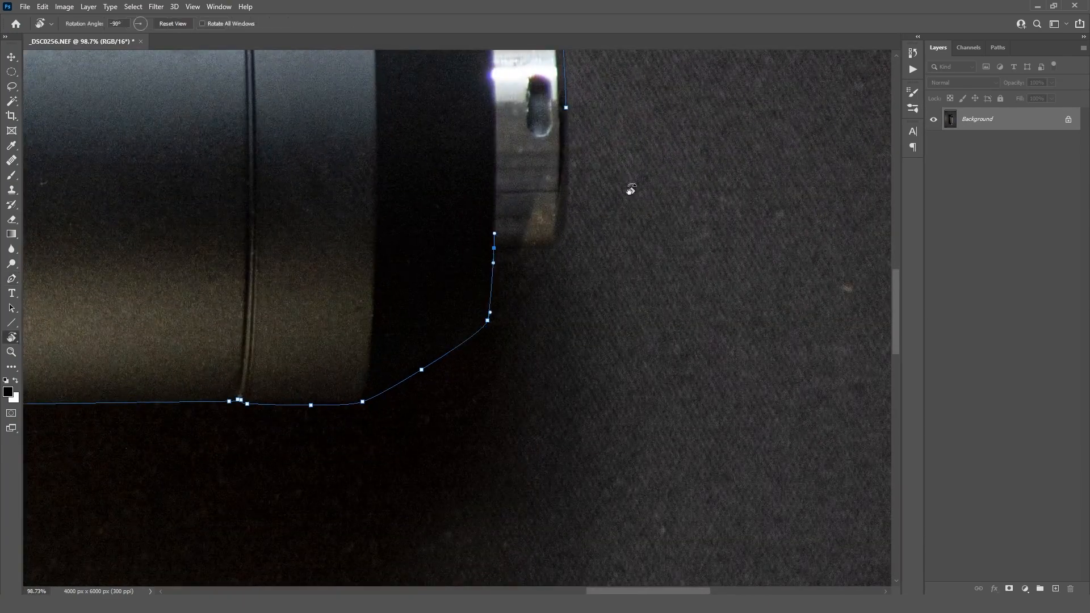
pyautogui.moveTo(630, 188); pyautogui.dragTo(565, 504)
pyautogui.moveTo(440, 266); pyautogui.dragTo(438, 290)
pyautogui.moveTo(364, 272); pyautogui.dragTo(335, 271)
pyautogui.moveTo(429, 323); pyautogui.dragTo(443, 329)
pyautogui.moveTo(529, 345); pyautogui.dragTo(568, 350)
pyautogui.click(644, 357)
# Step: Reset the canvas rotation to upright with the closed microphone path in view and the Pen tool active
pyautogui.moveTo(409, 412); pyautogui.dragTo(373, 414)
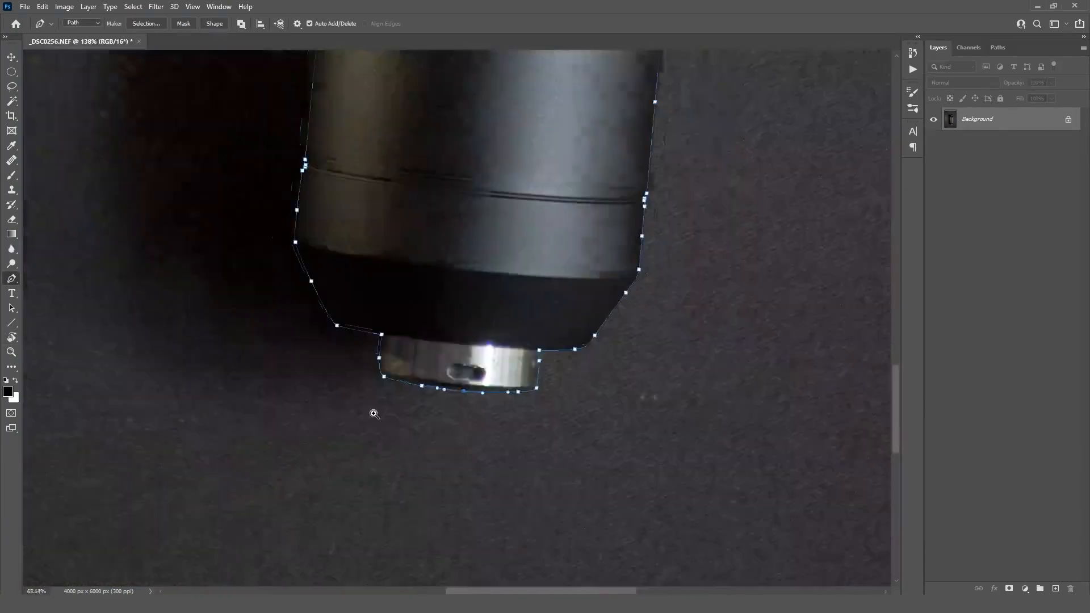
pyautogui.moveTo(513, 404); pyautogui.dragTo(545, 404)
pyautogui.keyDown('ctrl'); pyautogui.click(245, 349); pyautogui.keyUp('ctrl')
pyautogui.moveTo(312, 349); pyautogui.dragTo(250, 347)
pyautogui.press('r')
pyautogui.click(172, 24)
pyautogui.moveTo(499, 215); pyautogui.dragTo(473, 215)
pyautogui.scroll(1, 473, 215)
pyautogui.press('p')
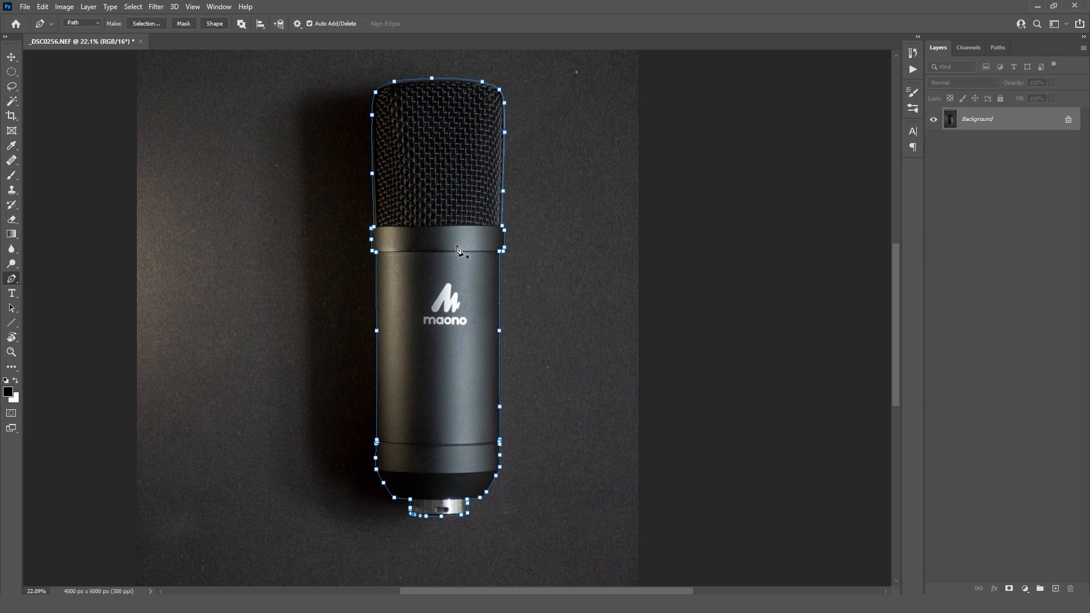
# Step: Convert the closed path to a new anti-aliased selection with a 0-pixel feather and mask the layer with it
pyautogui.rightClick(440, 221)
pyautogui.click(469, 267)
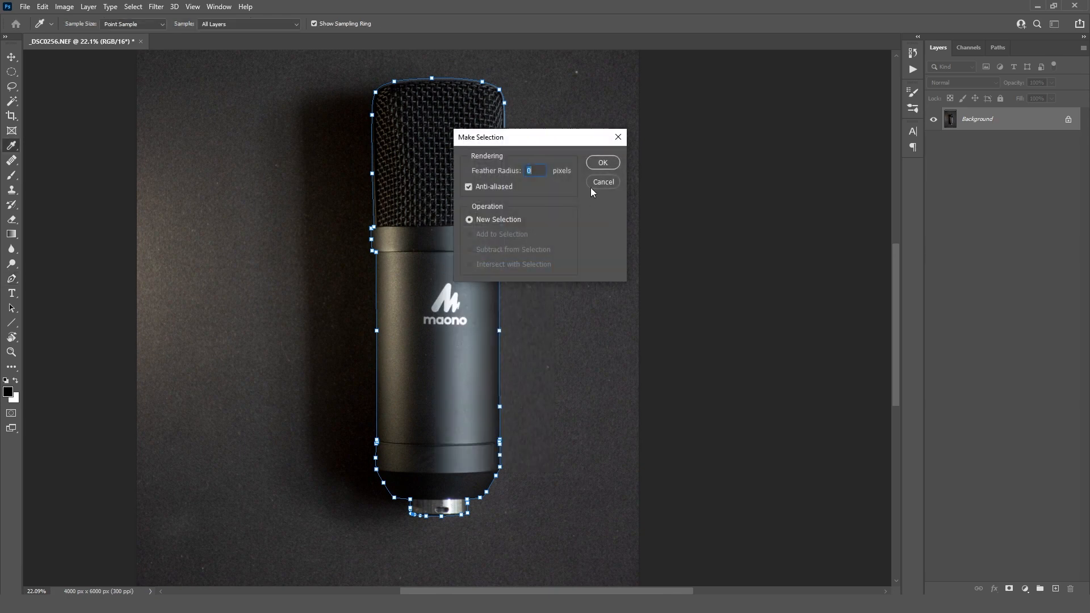
pyautogui.click(603, 165)
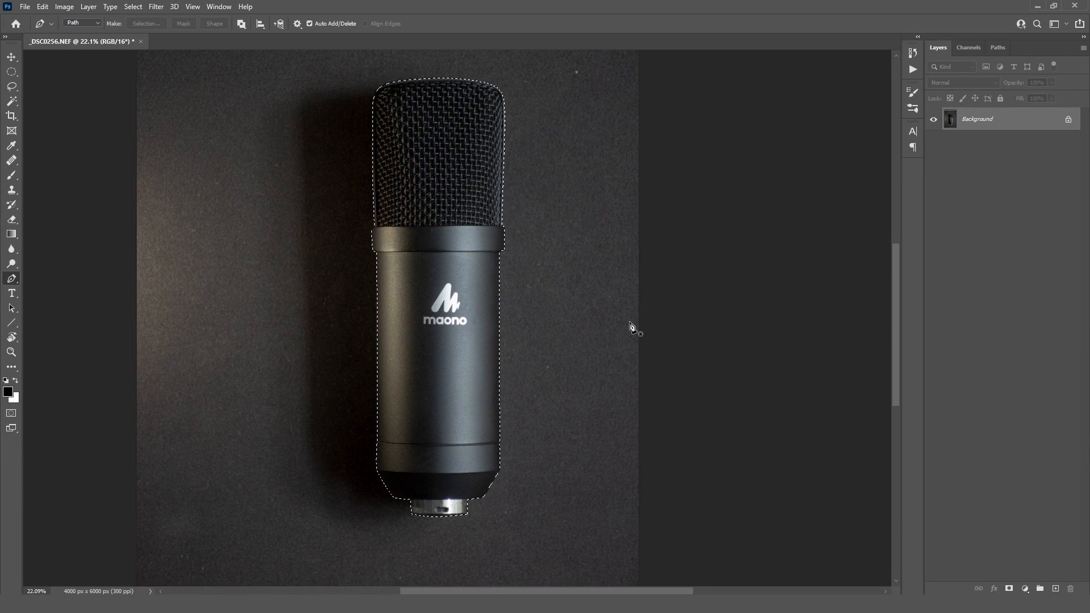
pyautogui.click(1011, 590)
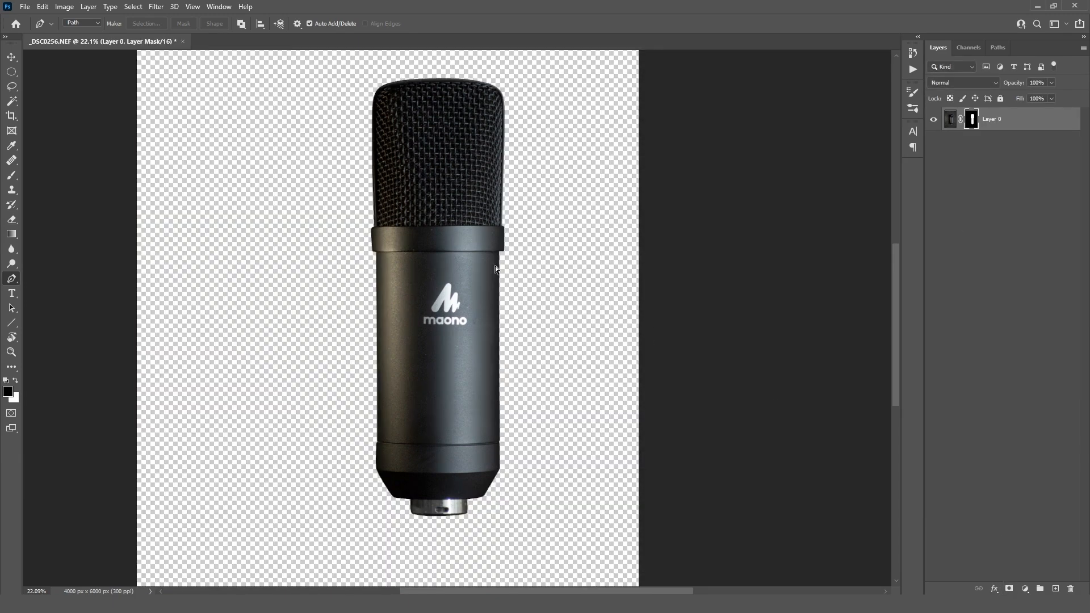
# Step: Add a new layer above the masked microphone layer and clip it to that layer
pyautogui.scroll(-2, 495, 267)
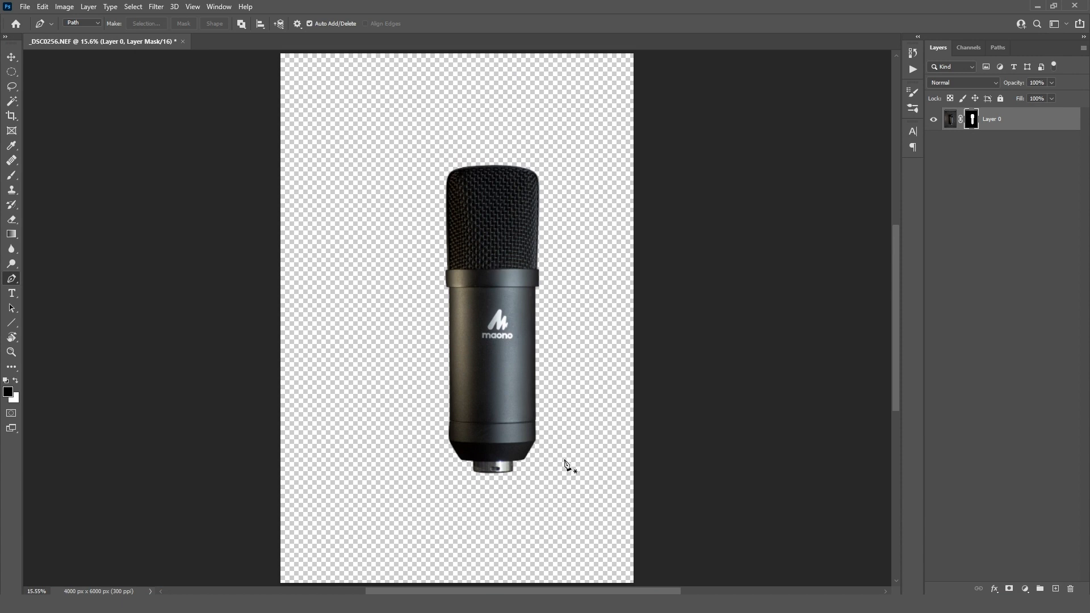
pyautogui.scroll(5, 547, 467)
pyautogui.scroll(1, 516, 214)
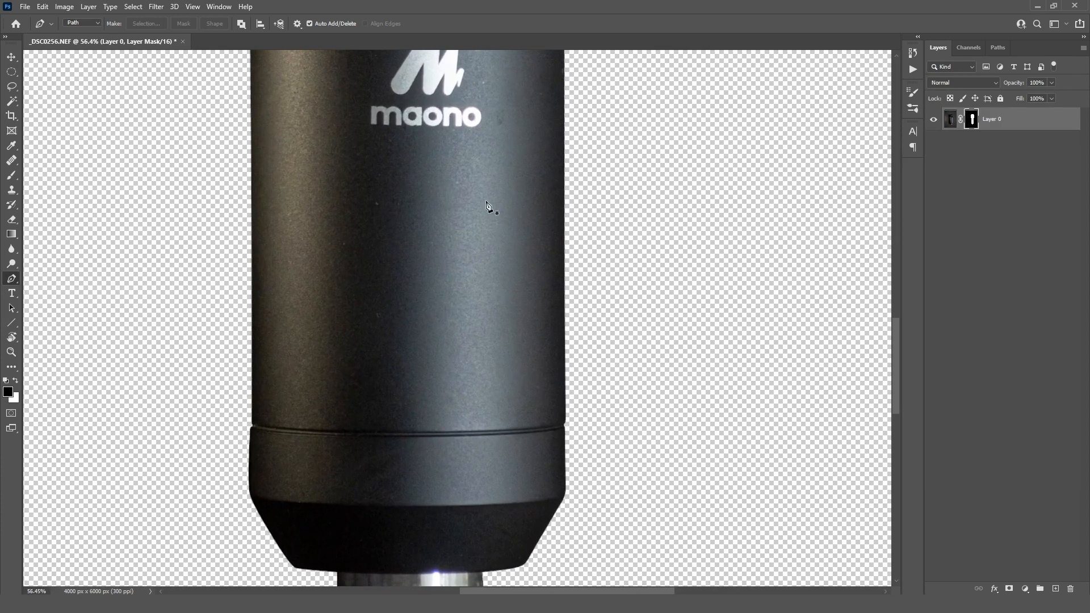
pyautogui.scroll(-1, 487, 206)
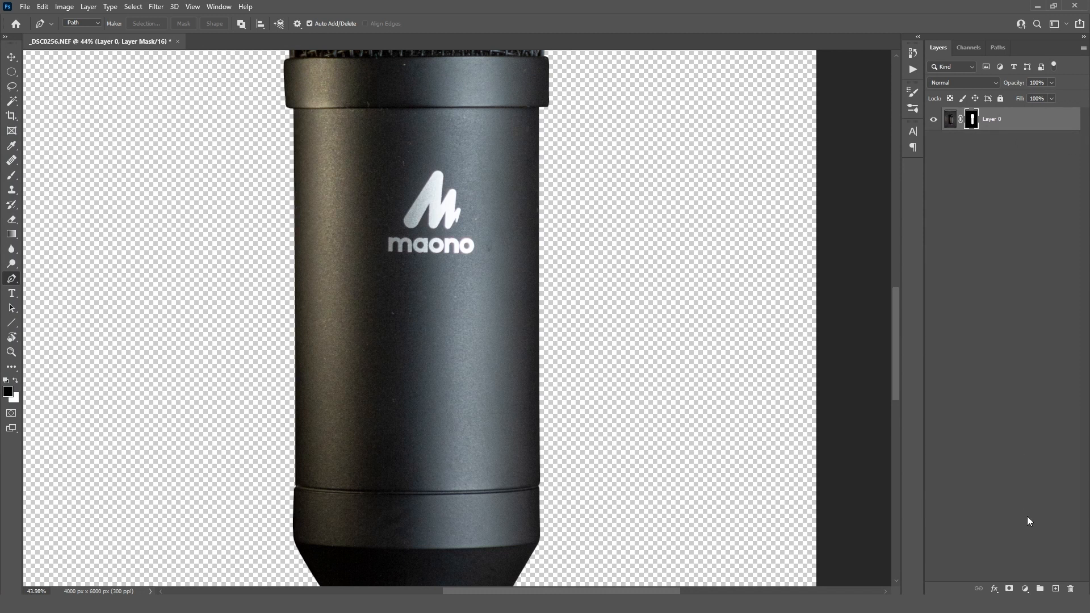
pyautogui.click(1055, 590)
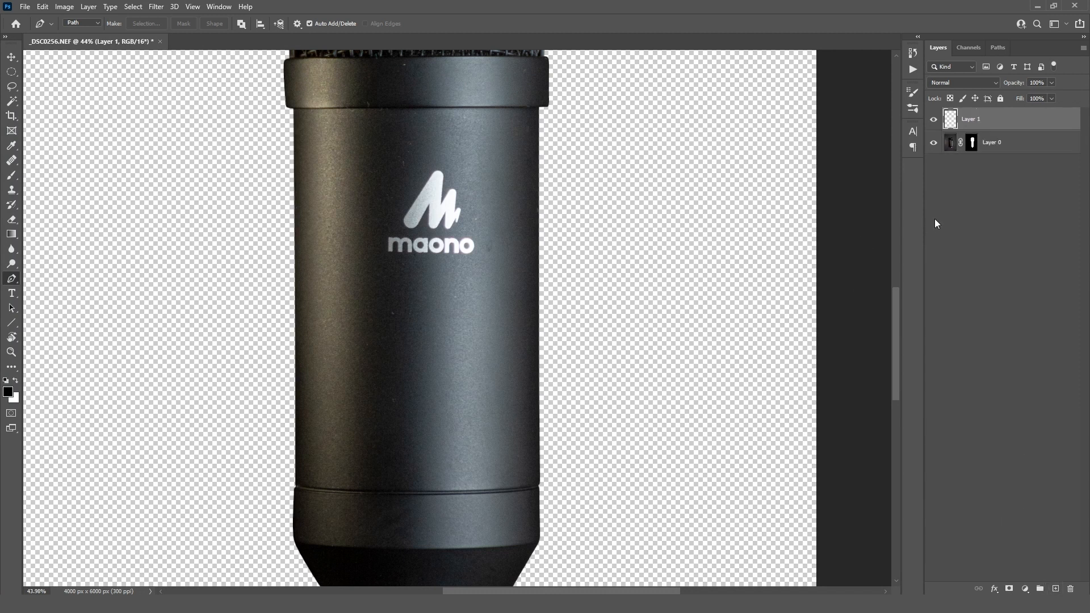
pyautogui.keyDown('alt'); pyautogui.click(957, 132); pyautogui.keyUp('alt')
pyautogui.moveTo(403, 318); pyautogui.dragTo(438, 348)
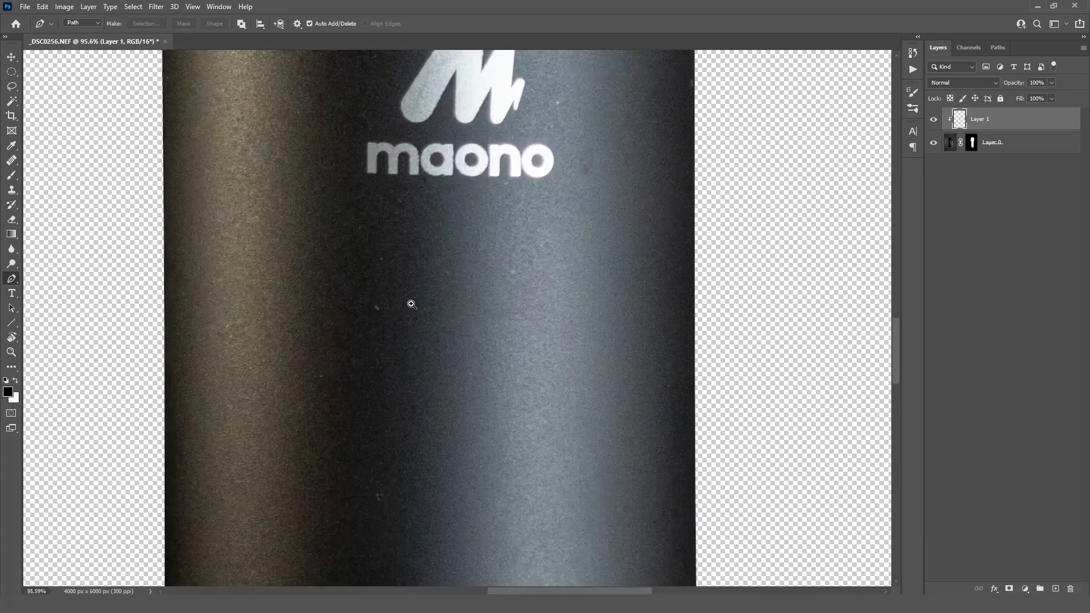
# Step: Choose the Healing Brush and heal the specks on the dark body just below the maono logo, sampling clean texture nearby
pyautogui.click(385, 314)
pyautogui.click(5, 163)
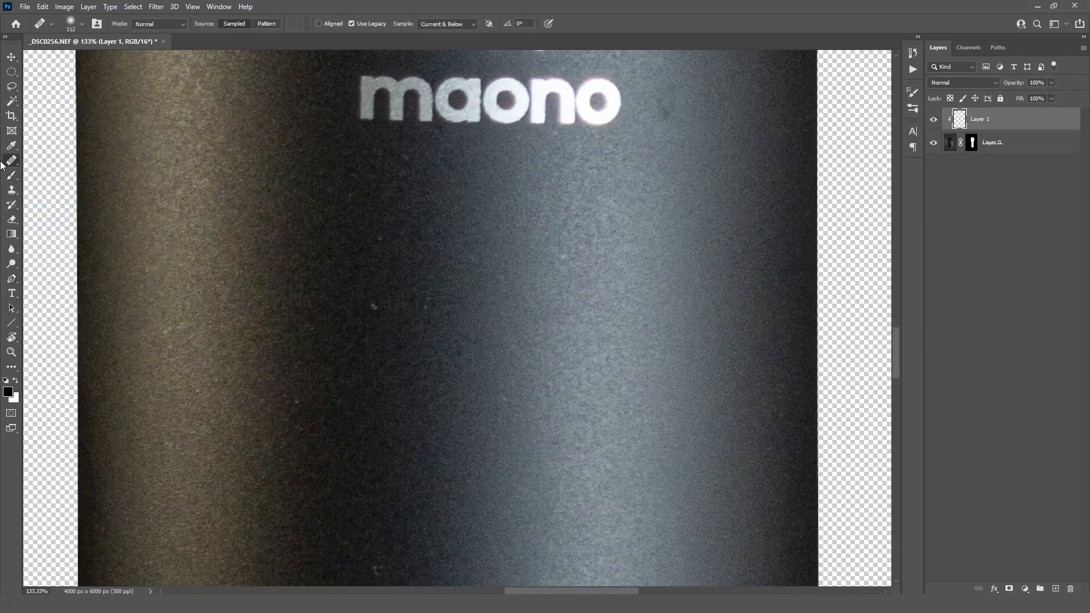
pyautogui.rightClick(9, 164)
pyautogui.click(57, 174)
pyautogui.moveTo(375, 324); pyautogui.dragTo(361, 326)
pyautogui.moveTo(387, 332)
pyautogui.mouseDown()
pyautogui.moveTo(414, 348)
pyautogui.moveTo(418, 319)
pyautogui.mouseUp()
pyautogui.keyDown('alt'); pyautogui.click(409, 320); pyautogui.keyUp('alt')
pyautogui.click(365, 292)
pyautogui.keyDown('alt'); pyautogui.click(461, 325); pyautogui.keyUp('alt')
pyautogui.click(457, 284)
# Step: Heal the remaining light specks on the lower part of the microphone body
pyautogui.moveTo(286, 444); pyautogui.dragTo(373, 369)
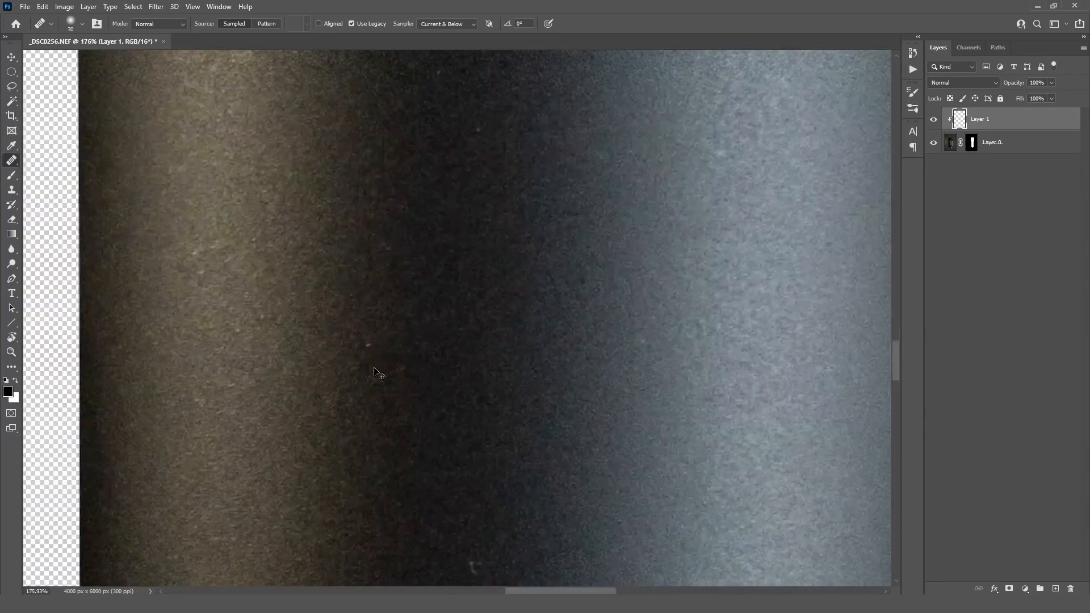
pyautogui.click(371, 344)
pyautogui.moveTo(472, 405); pyautogui.dragTo(433, 228)
pyautogui.moveTo(469, 382); pyautogui.dragTo(440, 280)
pyautogui.click(405, 289)
pyautogui.moveTo(407, 230); pyautogui.dragTo(375, 231)
pyautogui.moveTo(421, 370); pyautogui.dragTo(403, 370)
pyautogui.moveTo(400, 80); pyautogui.dragTo(383, 437)
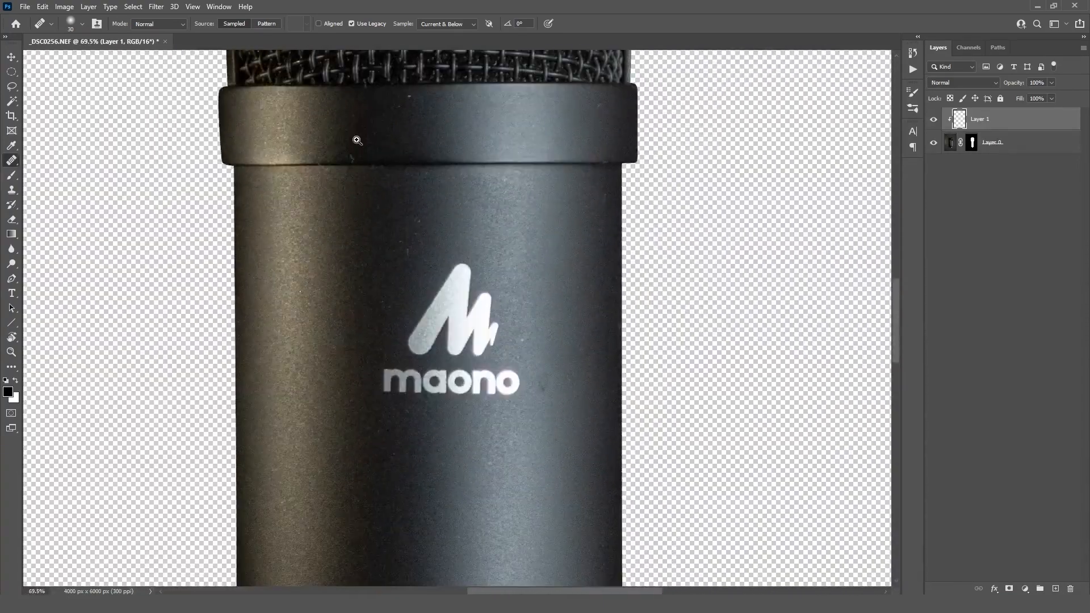
# Step: Heal the specks along the seam under the collar with a smaller Healing Brush, resampling clean texture along the seam
pyautogui.moveTo(356, 140); pyautogui.dragTo(399, 140)
pyautogui.keyDown('alt'); pyautogui.click(311, 142); pyautogui.keyUp('alt')
pyautogui.moveTo(345, 204)
pyautogui.mouseDown()
pyautogui.moveTo(297, 236)
pyautogui.moveTo(347, 231)
pyautogui.mouseUp()
pyautogui.keyDown('alt'); pyautogui.click(278, 234); pyautogui.keyUp('alt')
pyautogui.moveTo(416, 223)
pyautogui.mouseDown()
pyautogui.moveTo(387, 224)
pyautogui.moveTo(454, 229)
pyautogui.mouseUp()
pyautogui.keyDown('alt'); pyautogui.click(549, 228); pyautogui.keyUp('alt')
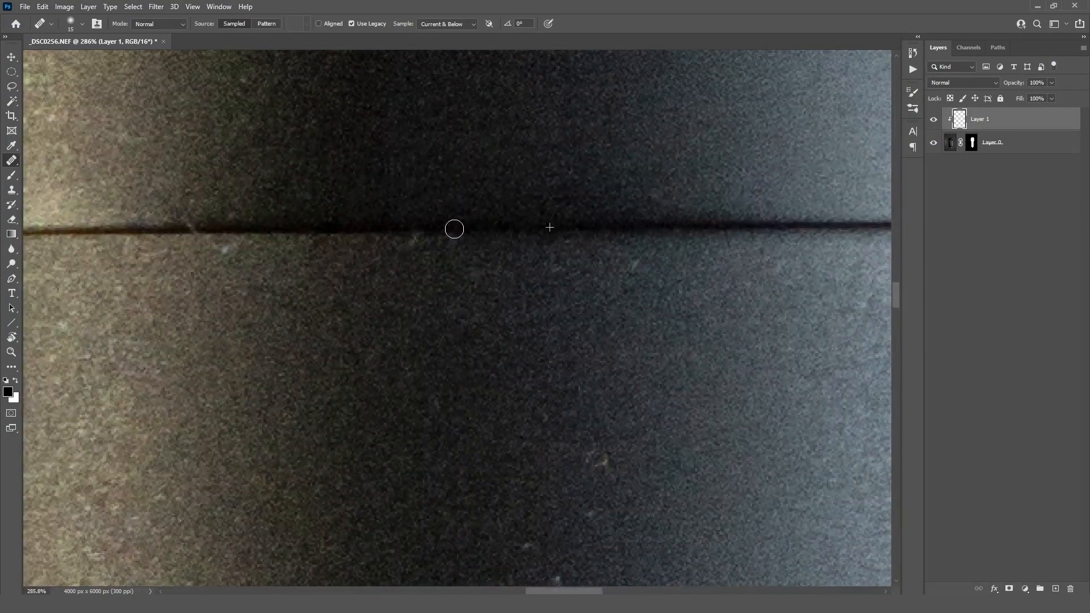
pyautogui.click(421, 242)
pyautogui.moveTo(429, 296)
pyautogui.mouseDown()
pyautogui.moveTo(501, 319)
pyautogui.moveTo(536, 344)
pyautogui.mouseUp()
pyautogui.click(299, 281)
pyautogui.moveTo(290, 263); pyautogui.dragTo(341, 294)
pyautogui.moveTo(284, 285); pyautogui.dragTo(241, 286)
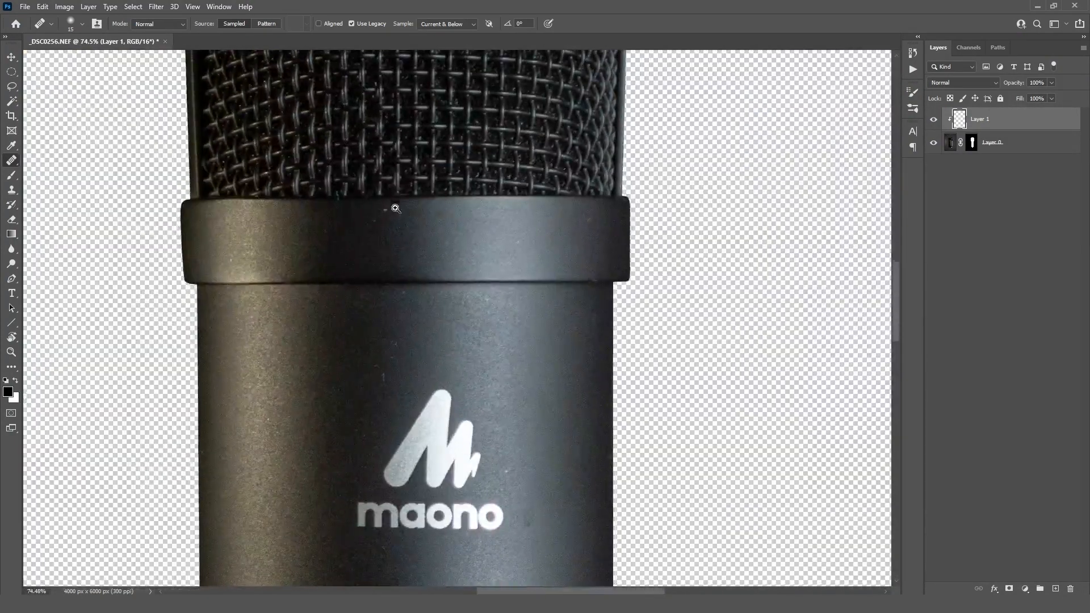
# Step: Heal the small spots near the collar's upper edge, just below the mesh grille
pyautogui.moveTo(395, 208); pyautogui.dragTo(422, 208)
pyautogui.keyDown('alt'); pyautogui.click(368, 275); pyautogui.keyUp('alt')
pyautogui.click(355, 246)
pyautogui.click(379, 227)
pyautogui.moveTo(867, 280); pyautogui.dragTo(616, 275)
pyautogui.click(600, 242)
pyautogui.moveTo(470, 301); pyautogui.dragTo(498, 252)
# Step: Heal the blemishes at the right end of the collar using texture sampled from its dark side
pyautogui.moveTo(706, 206); pyautogui.dragTo(546, 340)
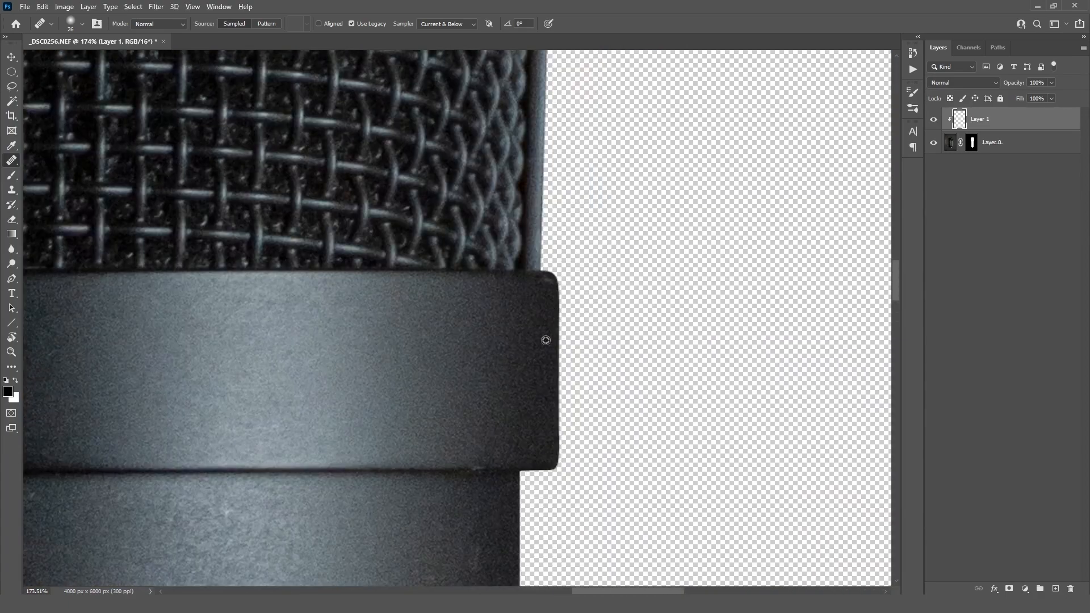
pyautogui.keyDown('alt'); pyautogui.click(545, 340); pyautogui.keyUp('alt')
pyautogui.click(540, 287)
pyautogui.moveTo(536, 404); pyautogui.dragTo(536, 385)
pyautogui.keyDown('alt'); pyautogui.click(542, 311); pyautogui.keyUp('alt')
pyautogui.click(549, 259)
pyautogui.moveTo(555, 251); pyautogui.dragTo(548, 280)
# Step: Heal the light marks on the seam below the collar's right end and on the body just under it
pyautogui.moveTo(523, 362); pyautogui.dragTo(548, 363)
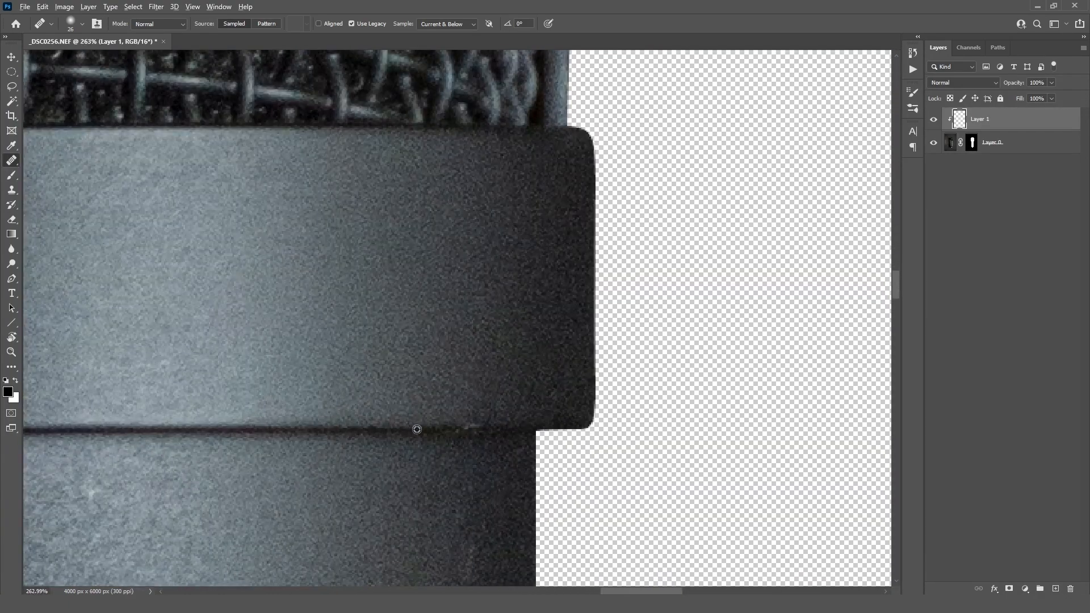
pyautogui.keyDown('alt'); pyautogui.click(503, 428); pyautogui.keyUp('alt')
pyautogui.moveTo(476, 427); pyautogui.dragTo(464, 428)
pyautogui.moveTo(500, 488); pyautogui.dragTo(482, 489)
# Step: Heal the specks on the body around the maono logo and farther down towards the base
pyautogui.moveTo(483, 511)
pyautogui.mouseDown()
pyautogui.moveTo(494, 368)
pyautogui.moveTo(786, 208)
pyautogui.mouseUp()
pyautogui.moveTo(359, 305); pyautogui.dragTo(463, 201)
pyautogui.keyDown('alt'); pyautogui.click(454, 247); pyautogui.keyUp('alt')
pyautogui.click(431, 220)
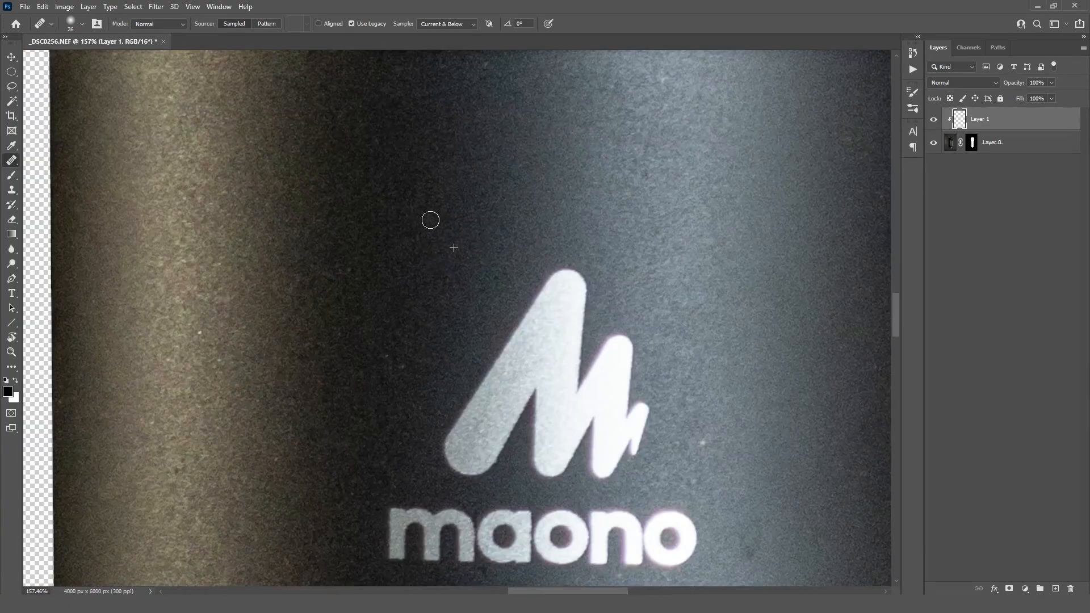
pyautogui.moveTo(545, 389); pyautogui.dragTo(369, 112)
pyautogui.moveTo(674, 348); pyautogui.dragTo(591, 316)
pyautogui.moveTo(267, 440); pyautogui.dragTo(560, 238)
pyautogui.moveTo(477, 323); pyautogui.dragTo(463, 113)
pyautogui.moveTo(404, 327)
pyautogui.mouseDown()
pyautogui.moveTo(439, 327)
pyautogui.moveTo(238, 297)
pyautogui.moveTo(307, 300)
pyautogui.mouseUp()
pyautogui.moveTo(338, 307); pyautogui.dragTo(330, 307)
pyautogui.moveTo(255, 331); pyautogui.dragTo(194, 331)
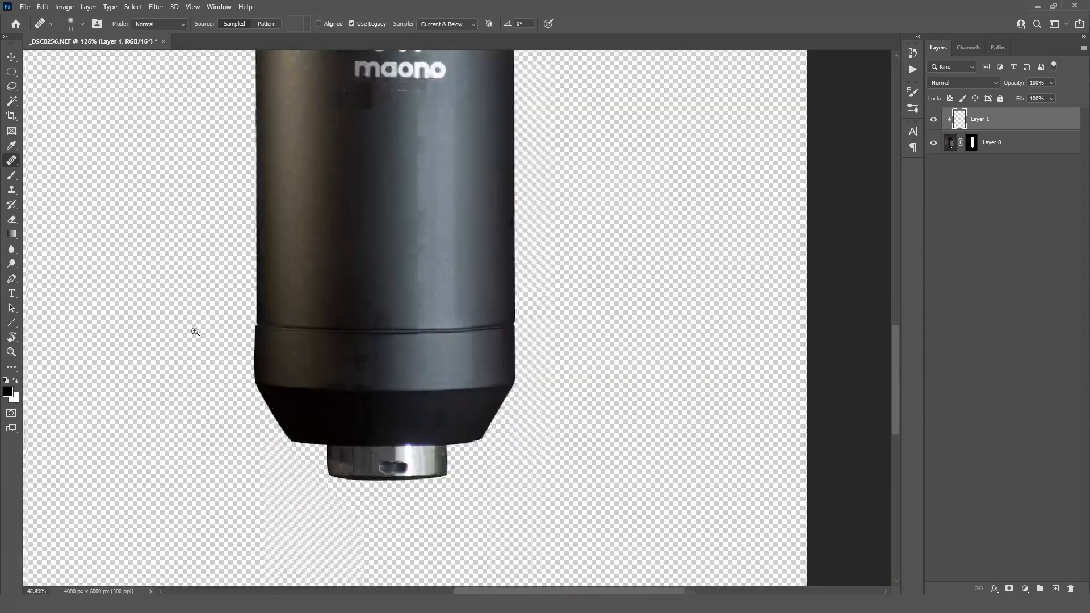
# Step: Heal the small marks around the left part of the metal connector
pyautogui.moveTo(344, 483); pyautogui.dragTo(392, 483)
pyautogui.click(329, 364)
pyautogui.moveTo(171, 360); pyautogui.dragTo(142, 360)
pyautogui.moveTo(319, 350); pyautogui.dragTo(345, 350)
pyautogui.moveTo(256, 387); pyautogui.dragTo(242, 386)
pyautogui.moveTo(389, 344); pyautogui.dragTo(414, 344)
pyautogui.moveTo(526, 276)
pyautogui.mouseDown()
pyautogui.moveTo(416, 341)
pyautogui.moveTo(391, 334)
pyautogui.moveTo(477, 329)
pyautogui.mouseUp()
pyautogui.keyDown('alt'); pyautogui.click(170, 332); pyautogui.keyUp('alt')
pyautogui.moveTo(479, 342); pyautogui.dragTo(423, 329)
pyautogui.hotkey('ctrl', 'z')
pyautogui.press('l')
pyautogui.press('b')
pyautogui.moveTo(421, 379); pyautogui.dragTo(449, 380)
# Step: Add a new layer and use the Clone Stamp to cover the bright fringe above the connector with dark base texture
pyautogui.click(12, 189)
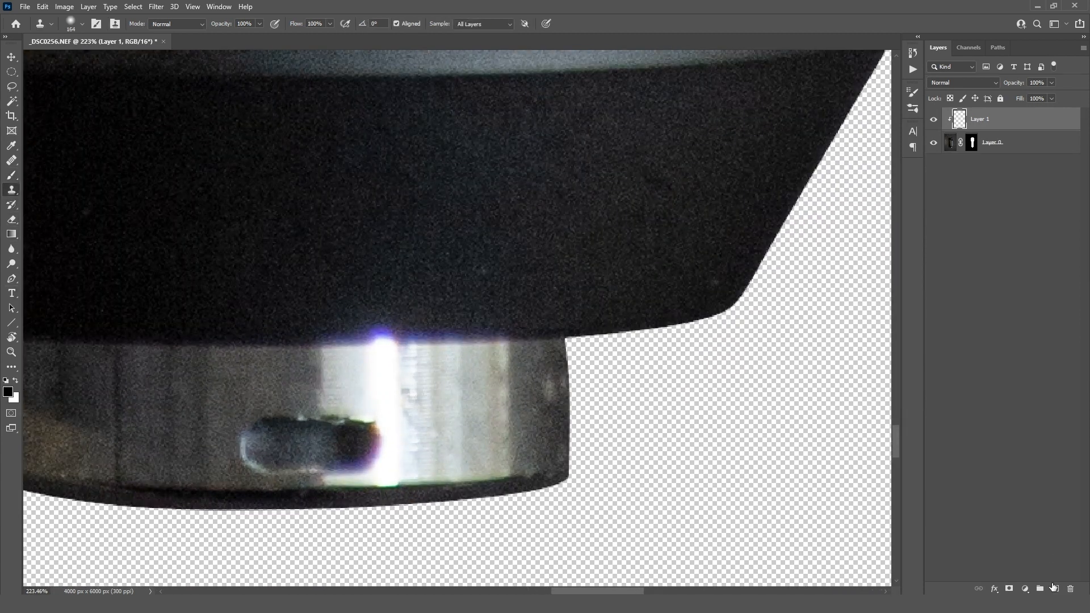
pyautogui.click(1054, 589)
pyautogui.moveTo(216, 252); pyautogui.dragTo(222, 252)
pyautogui.moveTo(367, 279)
pyautogui.mouseDown()
pyautogui.moveTo(326, 302)
pyautogui.moveTo(295, 285)
pyautogui.mouseUp()
pyautogui.keyDown('alt'); pyautogui.click(316, 271); pyautogui.keyUp('alt')
pyautogui.moveTo(317, 320)
pyautogui.mouseDown()
pyautogui.moveTo(504, 331)
pyautogui.moveTo(306, 339)
pyautogui.moveTo(359, 320)
pyautogui.mouseUp()
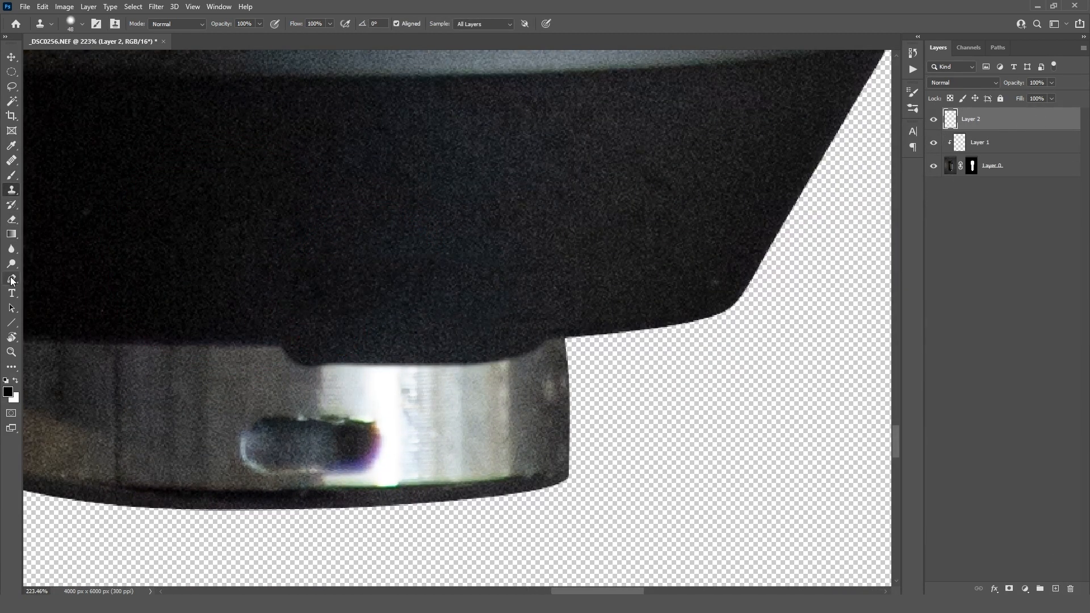
# Step: Draw a closed pen path following the base's curved lower edge and enclosing the cloned texture that spills onto the connector
pyautogui.click(12, 279)
pyautogui.click(198, 344)
pyautogui.moveTo(574, 336); pyautogui.dragTo(707, 320)
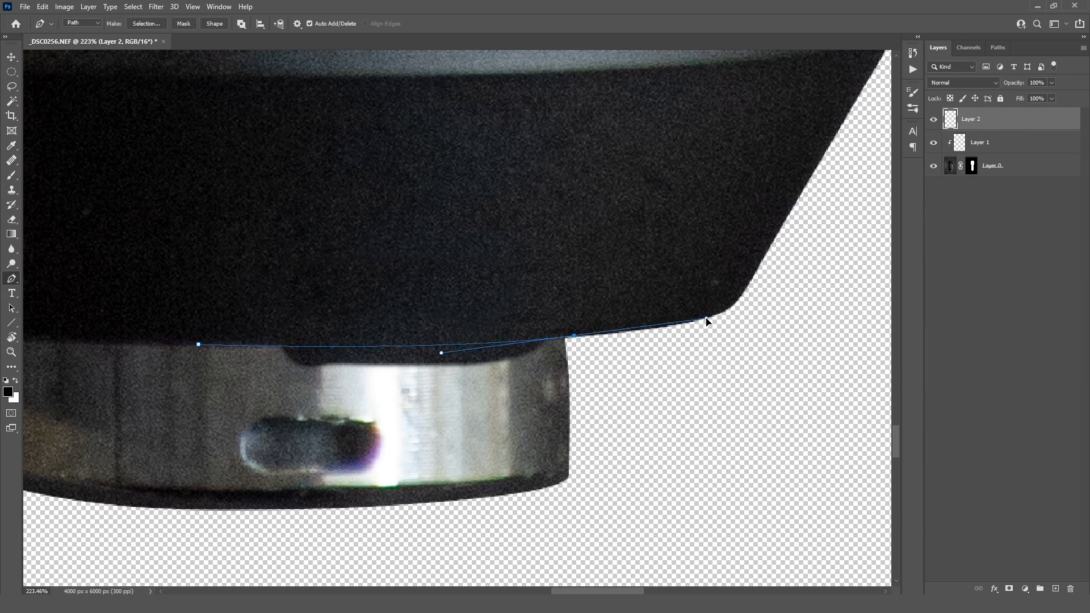
pyautogui.click(653, 429)
pyautogui.click(483, 450)
pyautogui.click(202, 394)
pyautogui.click(198, 345)
# Step: Convert the path to a selection, delete the cloned spill inside it and deselect
pyautogui.rightClick(318, 384)
pyautogui.click(380, 178)
pyautogui.press('Return')
pyautogui.press('Delete')
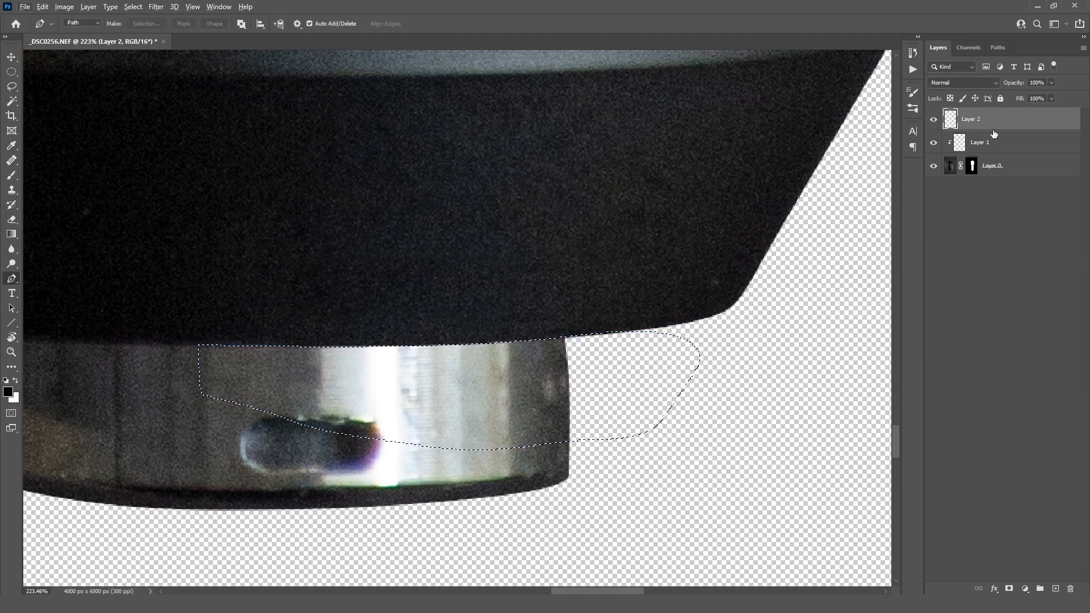
pyautogui.hotkey('ctrl', 'd')
# Step: Soften the cloned edge above the connector with the Blur tool, set its strength to 25% and return to the Move tool
pyautogui.scroll(-2, 571, 321)
pyautogui.click(12, 249)
pyautogui.scroll(3, 548, 346)
pyautogui.moveTo(418, 331); pyautogui.dragTo(362, 338)
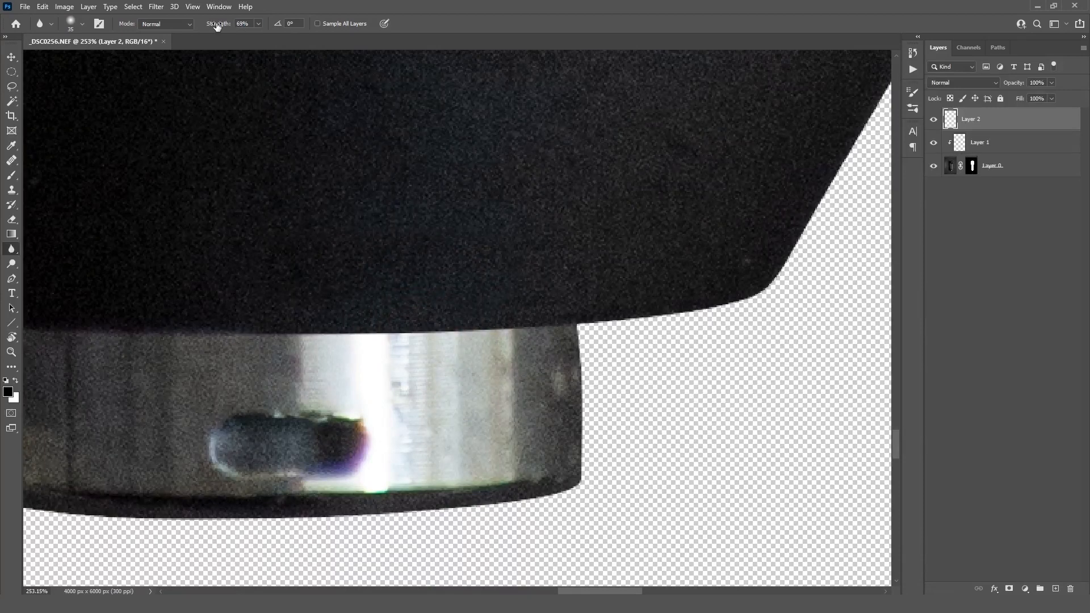
pyautogui.moveTo(217, 26); pyautogui.dragTo(192, 26)
pyautogui.scroll(-5, 611, 419)
pyautogui.hotkey('ctrl', '0')
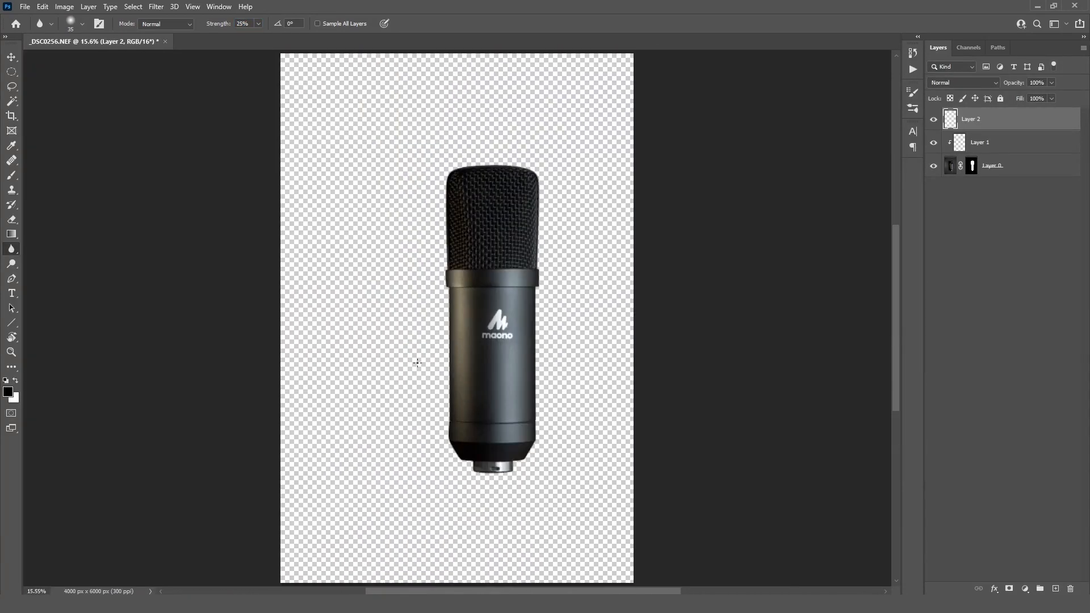
pyautogui.scroll(5, 494, 191)
pyautogui.scroll(-5, 449, 387)
pyautogui.hotkey('ctrl', '0')
pyautogui.click(12, 56)
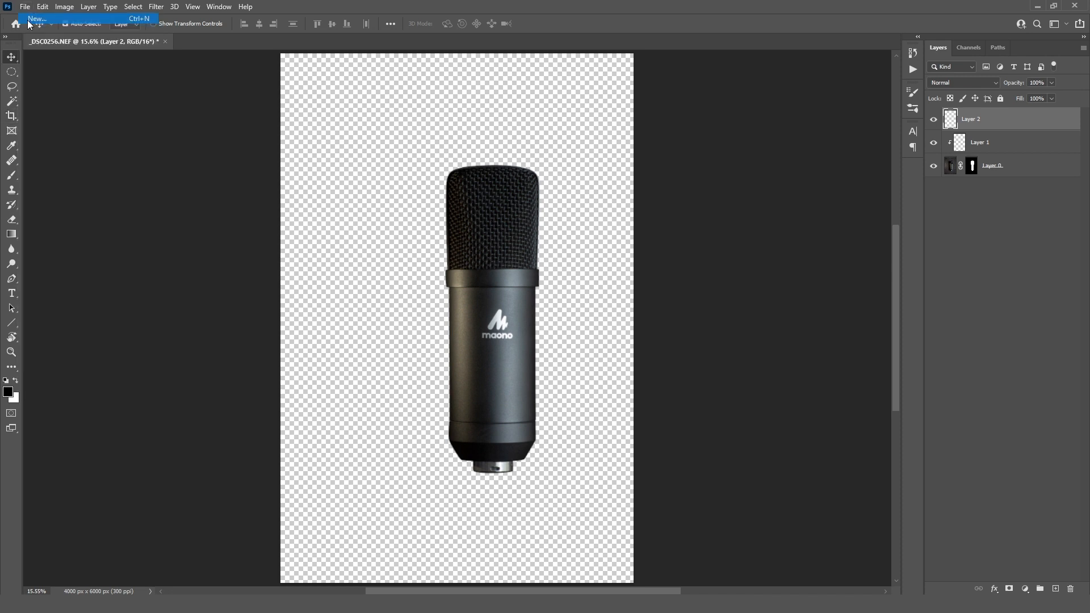
# Step: Create a new 1080 by 1080 pixel document at 300 pixels/inch in 8-bit RGB with a white background
pyautogui.hotkey('ctrl', 'n')
pyautogui.click(722, 187)
pyautogui.write('1080')
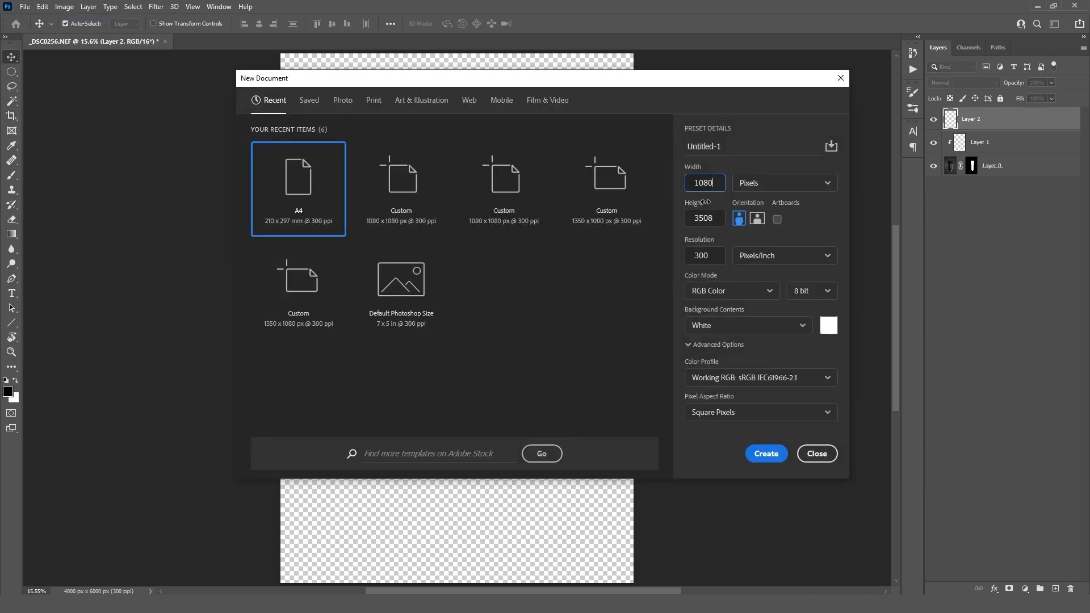
pyautogui.press('Tab')
pyautogui.write('0')
pyautogui.click(711, 262)
pyautogui.moveTo(710, 256); pyautogui.dragTo(697, 255)
pyautogui.moveTo(700, 84); pyautogui.dragTo(708, 228)
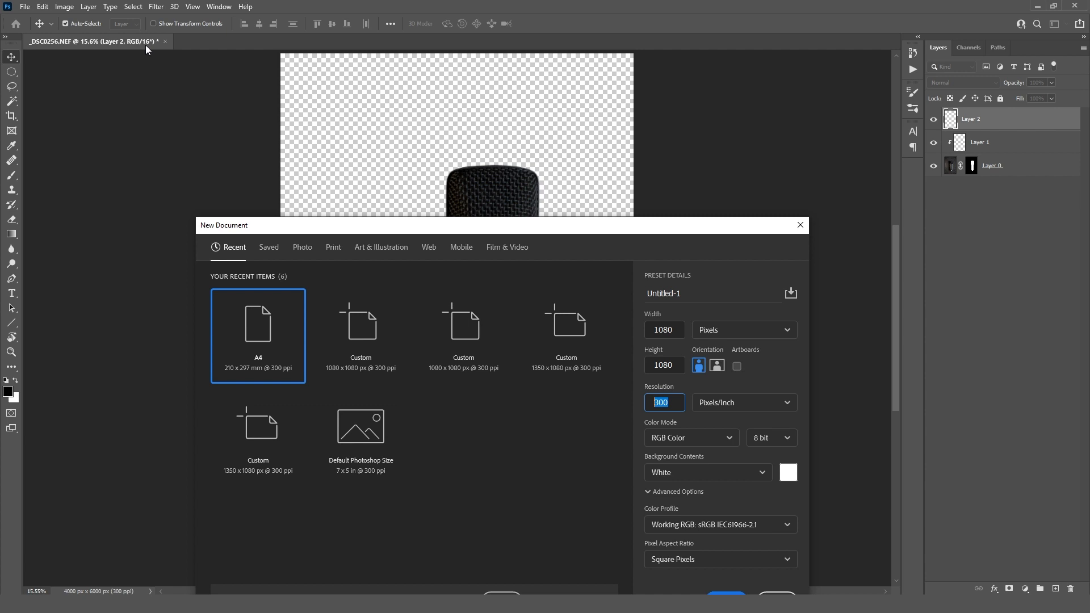
pyautogui.moveTo(483, 230); pyautogui.dragTo(474, 107)
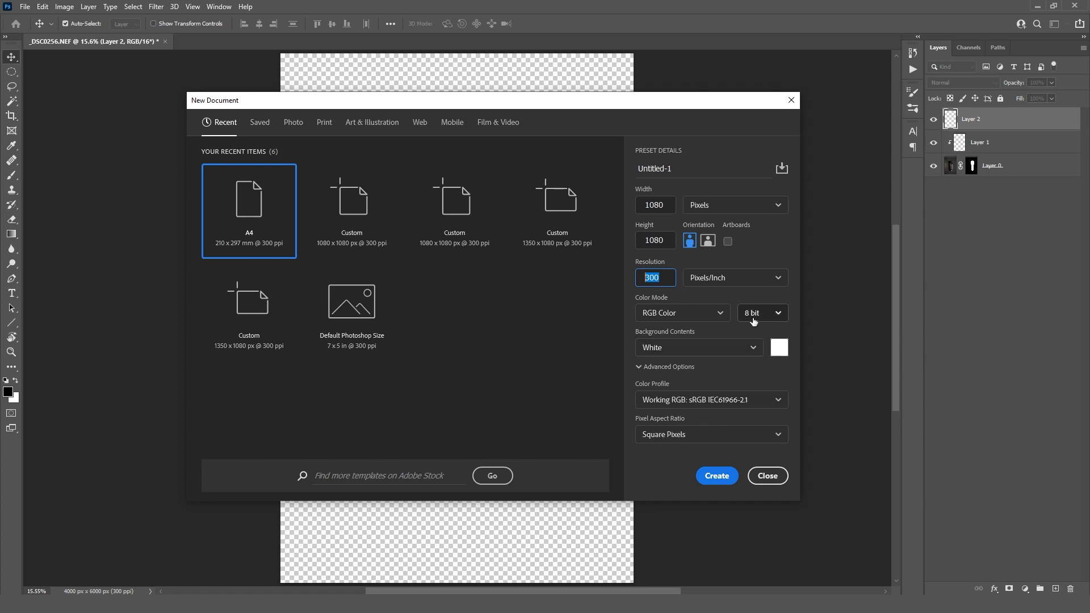
pyautogui.moveTo(581, 108); pyautogui.dragTo(551, 193)
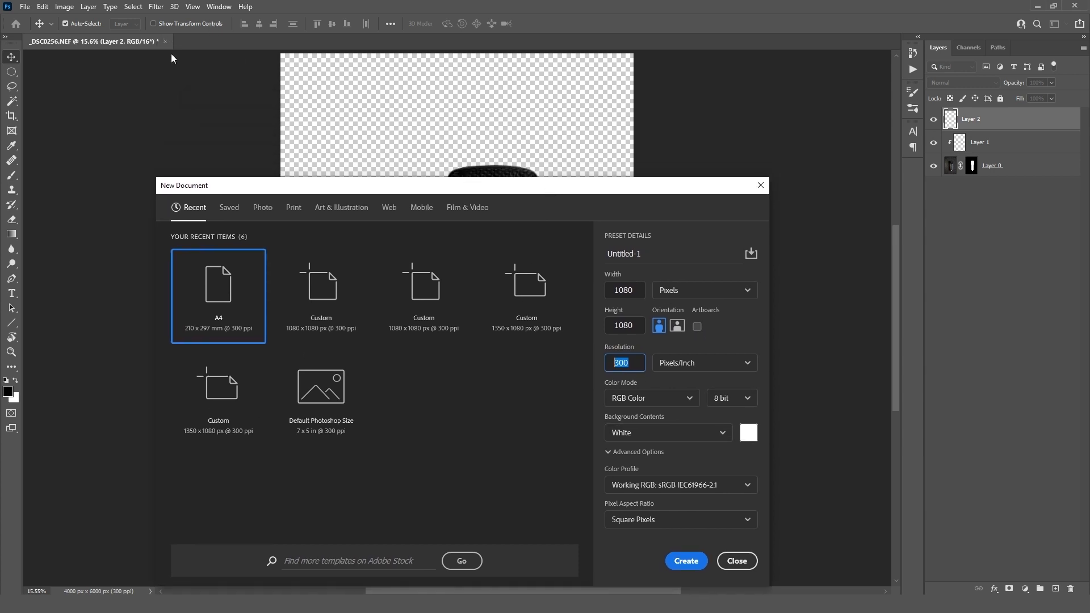
pyautogui.click(686, 561)
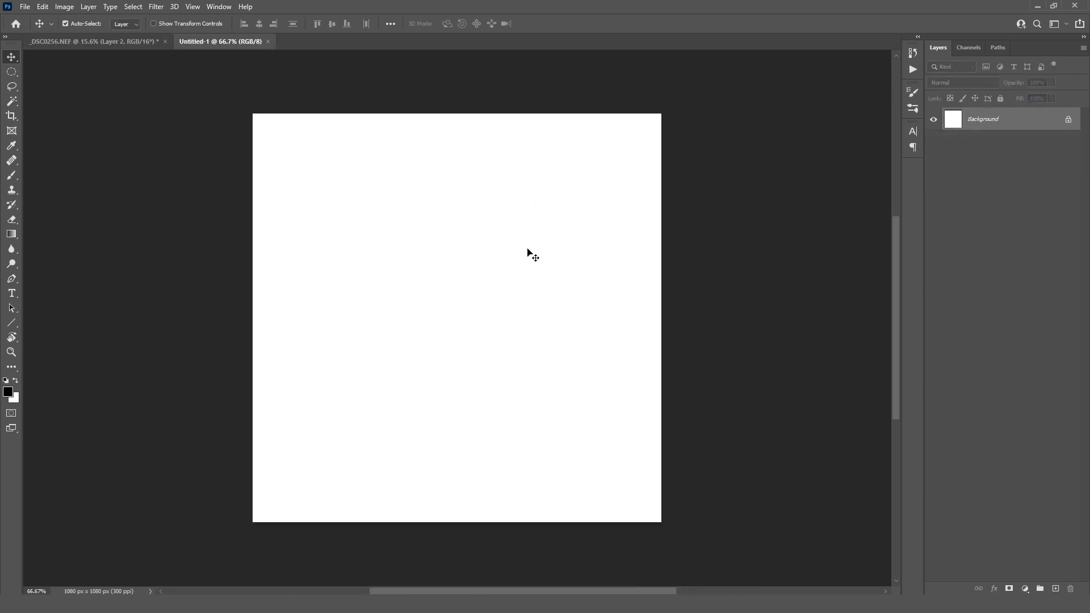
# Step: Select all layers in the microphone document and convert them into one smart object
pyautogui.click(111, 45)
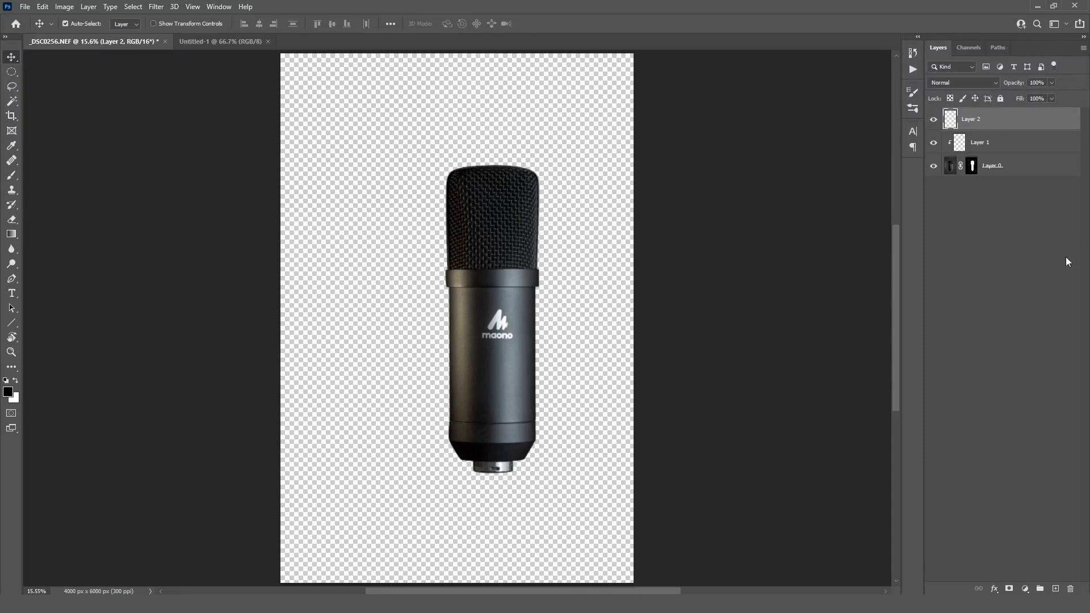
pyautogui.keyDown('shift'); pyautogui.click(1022, 171); pyautogui.keyUp('shift')
pyautogui.rightClick(1022, 169)
pyautogui.click(953, 271)
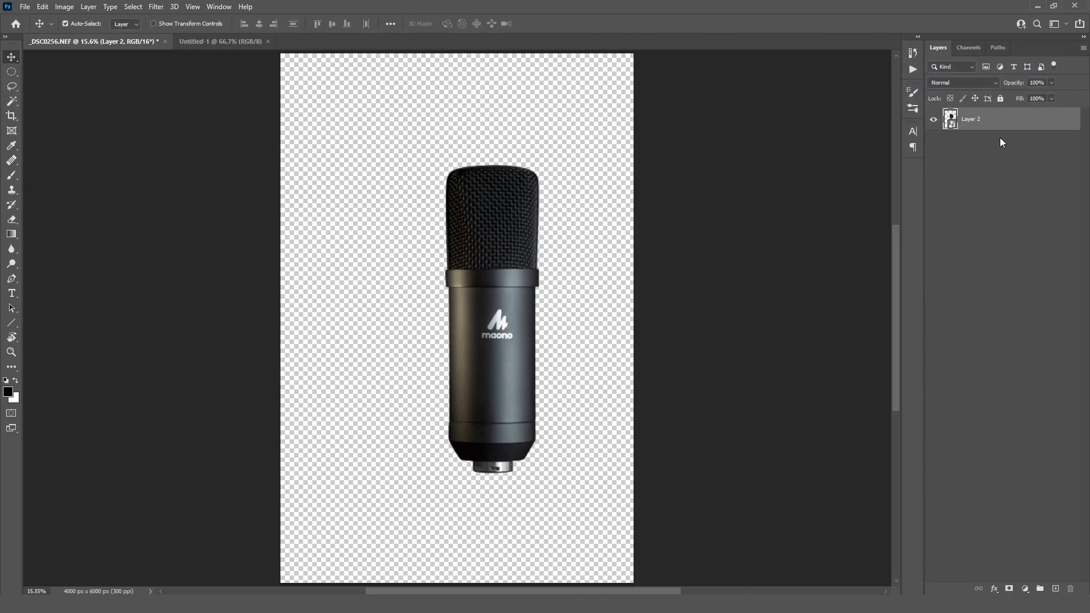
# Step: Try to copy the microphone smart object into the 8-bit document, and close that document
pyautogui.moveTo(999, 132); pyautogui.dragTo(459, 315)
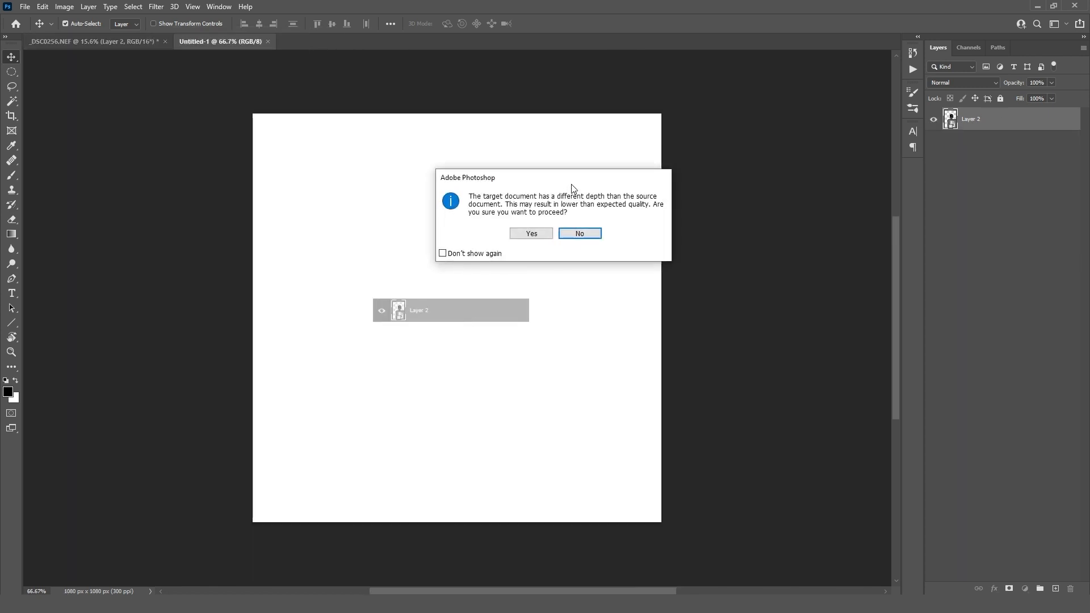
pyautogui.moveTo(571, 185); pyautogui.dragTo(544, 175)
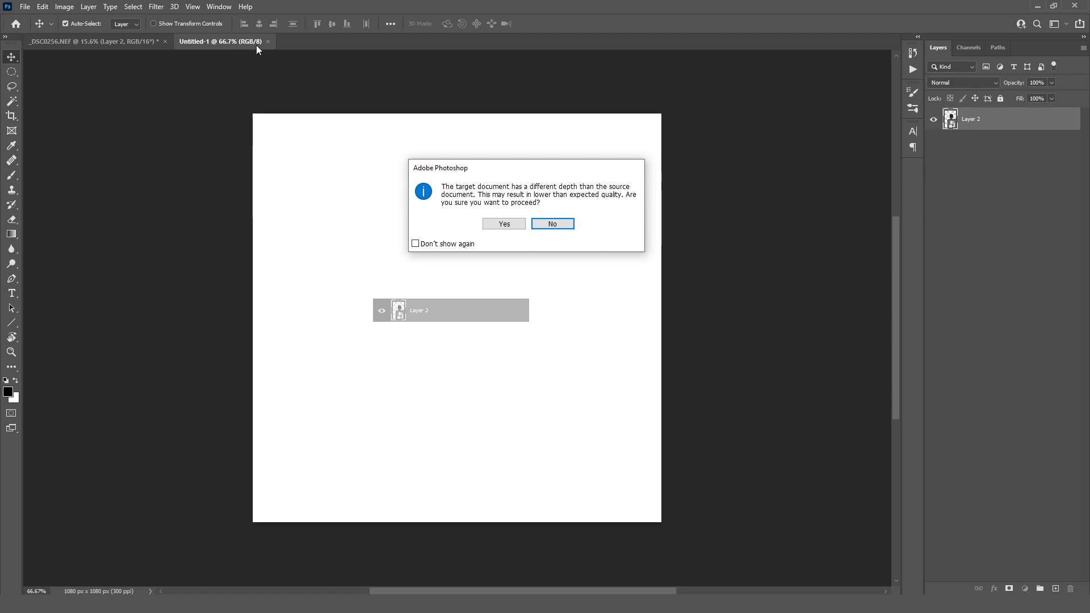
pyautogui.click(502, 225)
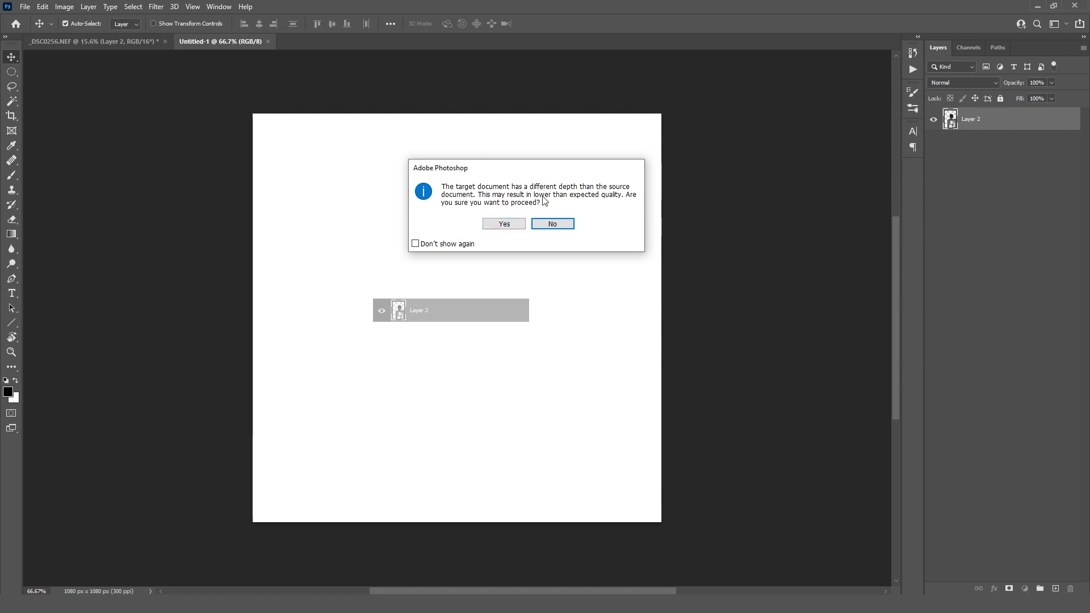
pyautogui.click(268, 42)
# Step: Create a new 1080 by 1080 pixel document at 300 pixels/inch in 16-bit RGB with a white background
pyautogui.click(25, 6)
pyautogui.click(37, 18)
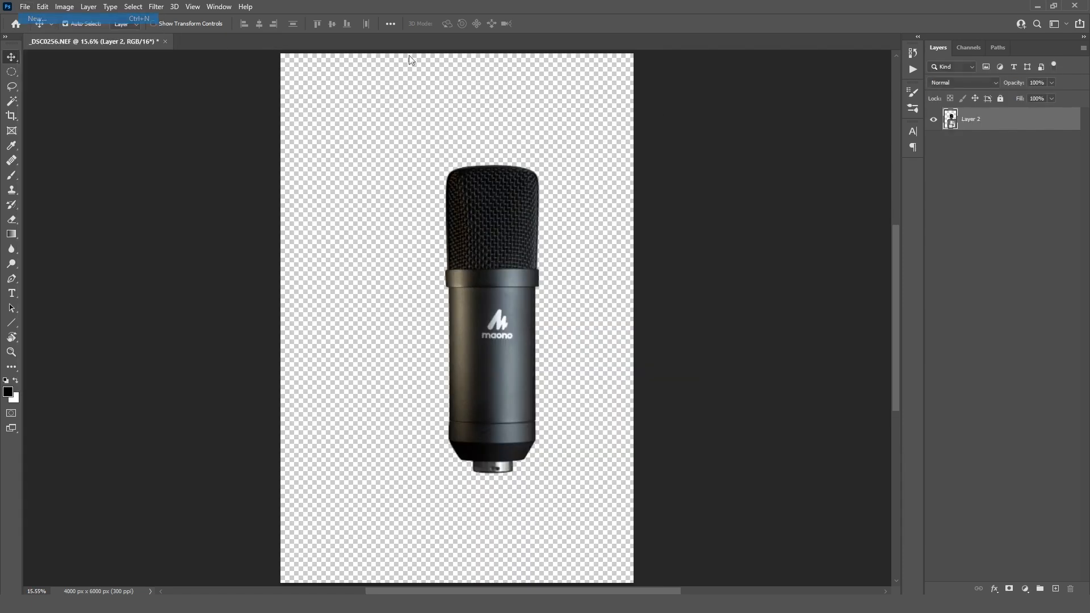
pyautogui.moveTo(662, 189); pyautogui.dragTo(681, 105)
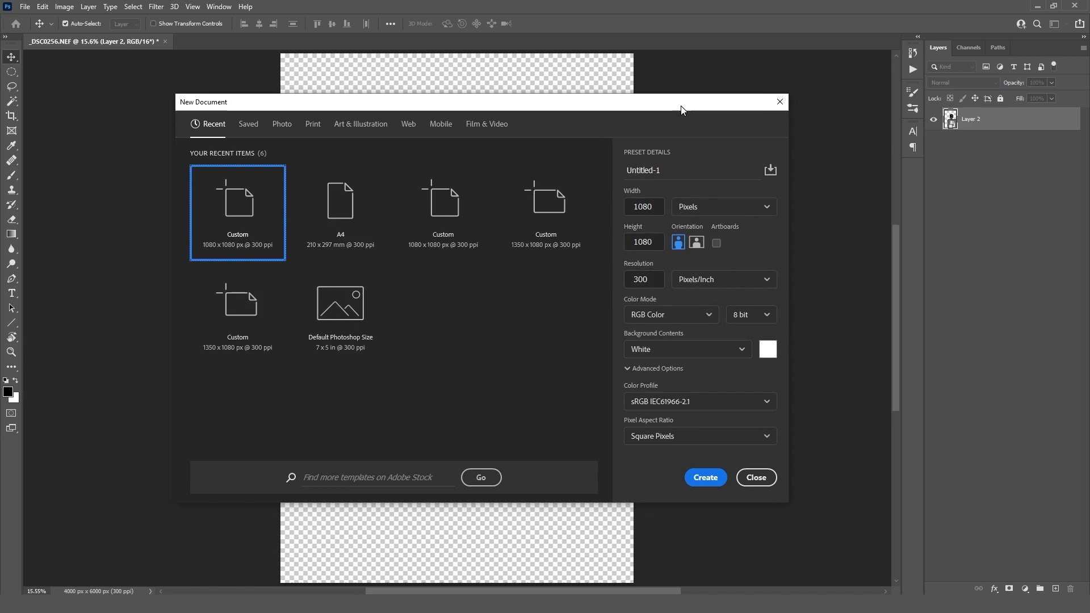
pyautogui.click(745, 315)
pyautogui.click(745, 353)
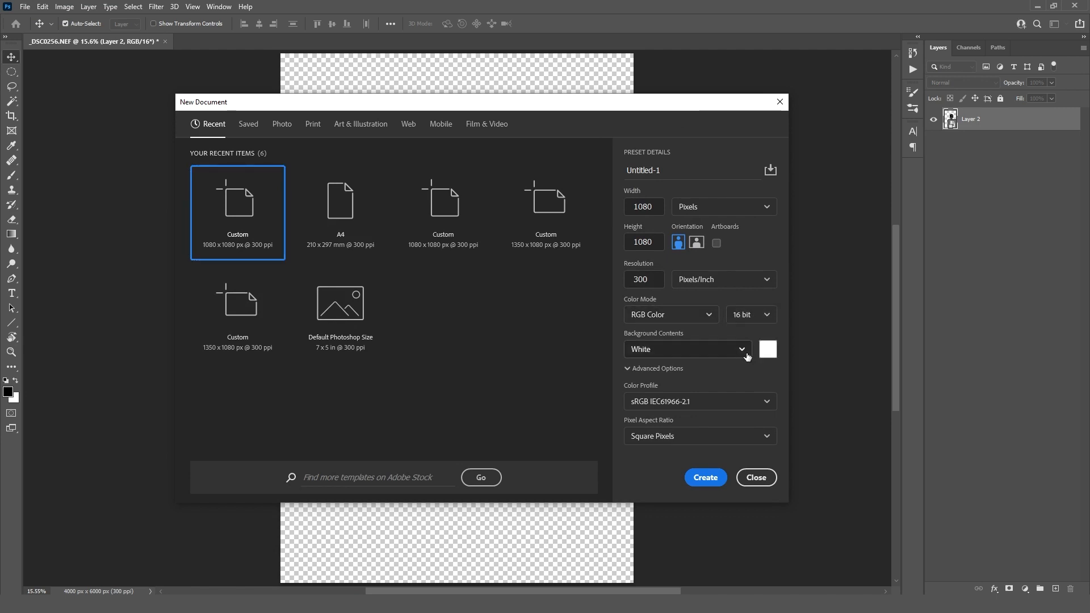
pyautogui.click(704, 477)
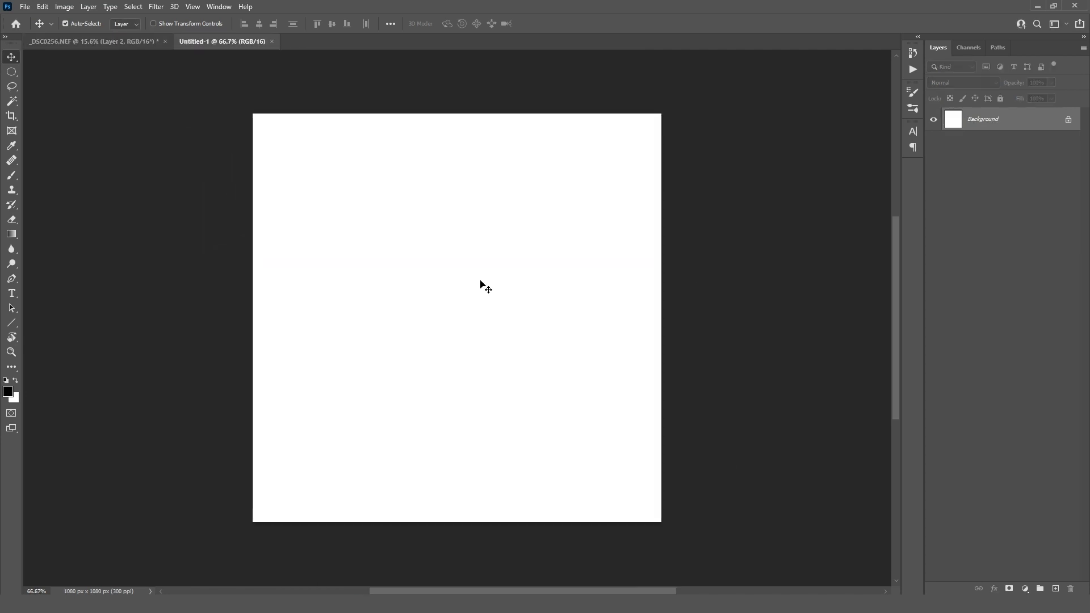
# Step: Copy the microphone smart object from the photo document into the new 16-bit document
pyautogui.click(143, 50)
pyautogui.moveTo(1008, 122); pyautogui.dragTo(461, 260)
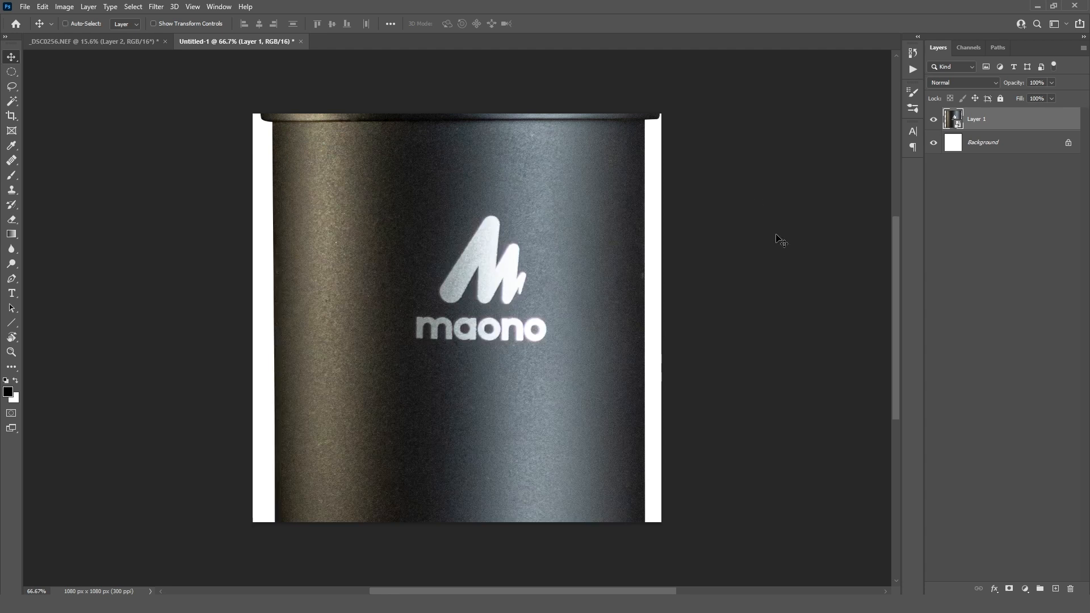
pyautogui.hotkey('ctrl', '0')
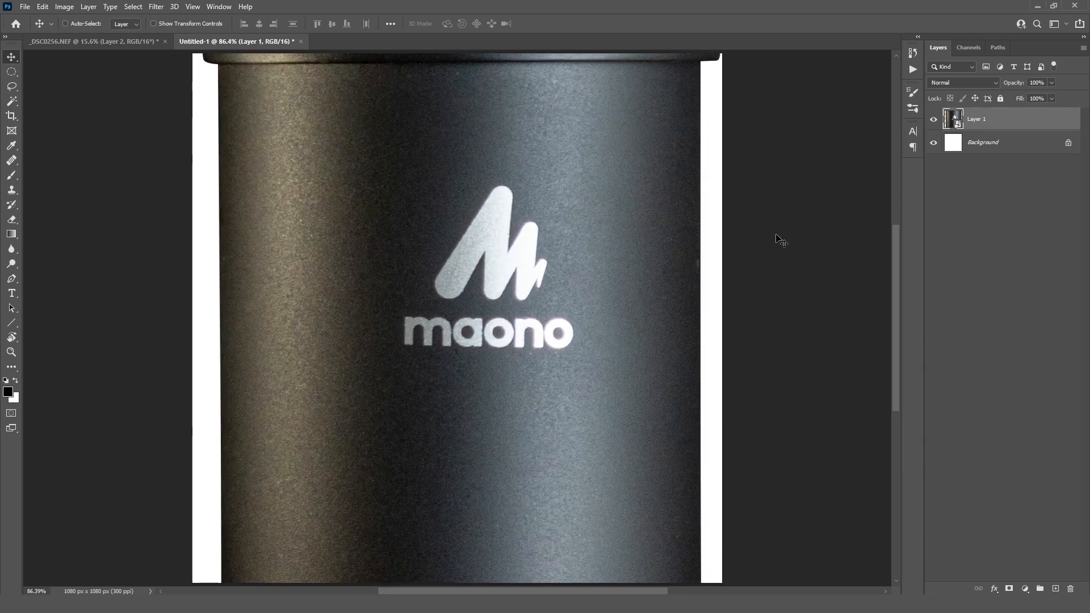
# Step: Scale the microphone proportionally to about 25% with Free Transform and centre it horizontally within the white canvas
pyautogui.hotkey('ctrl', 't')
pyautogui.hotkey('ctrl', '0')
pyautogui.moveTo(457, 58); pyautogui.dragTo(458, 312)
pyautogui.moveTo(458, 531); pyautogui.dragTo(458, 440)
pyautogui.moveTo(462, 393); pyautogui.dragTo(462, 347)
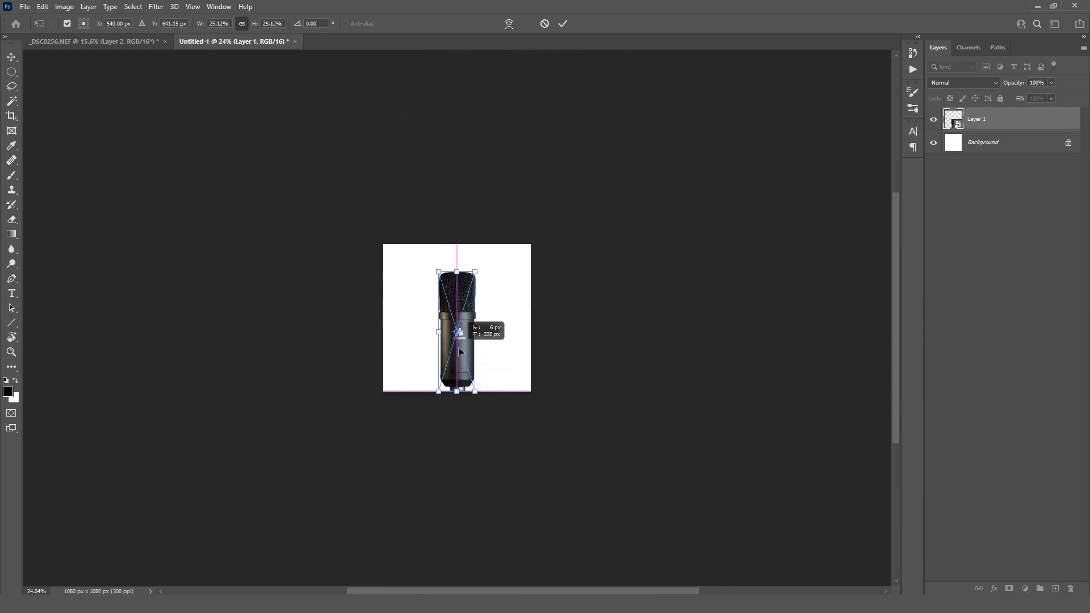
pyautogui.moveTo(514, 390); pyautogui.dragTo(579, 420)
pyautogui.moveTo(446, 214); pyautogui.dragTo(490, 329)
pyautogui.moveTo(383, 352); pyautogui.dragTo(383, 329)
pyautogui.moveTo(473, 343); pyautogui.dragTo(407, 347)
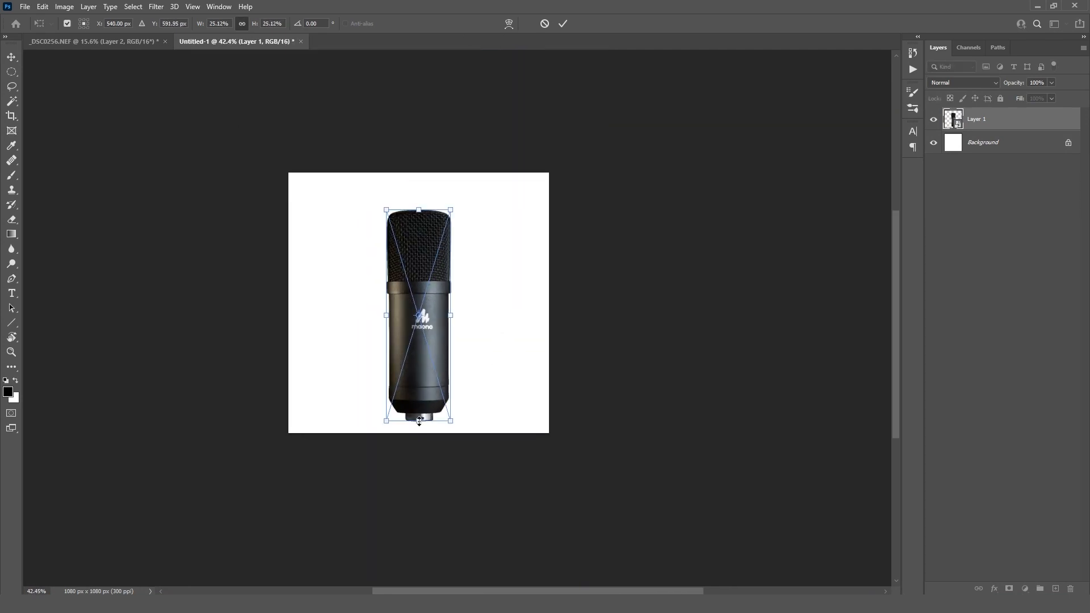
# Step: Scale the microphone down to about 21%, centre it in the canvas, and apply the transform
pyautogui.moveTo(419, 421); pyautogui.dragTo(419, 384)
pyautogui.moveTo(421, 358); pyautogui.dragTo(419, 378)
pyautogui.moveTo(471, 343); pyautogui.dragTo(528, 347)
pyautogui.hotkey('ctrl', '0')
pyautogui.moveTo(457, 470); pyautogui.dragTo(458, 494)
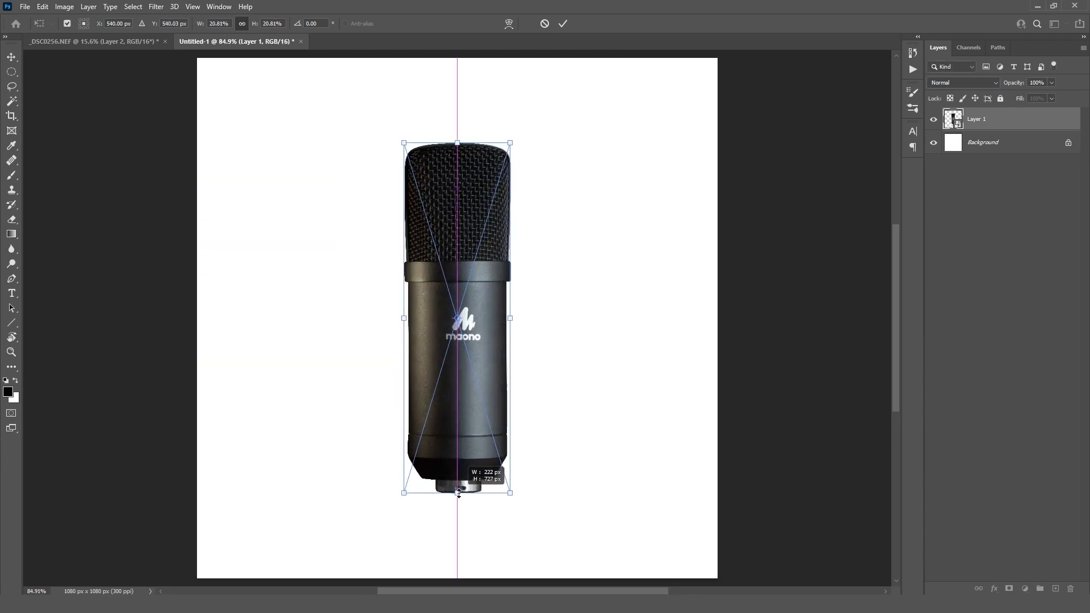
pyautogui.moveTo(458, 143); pyautogui.dragTo(457, 133)
pyautogui.press('Return')
pyautogui.hotkey('ctrl', '0')
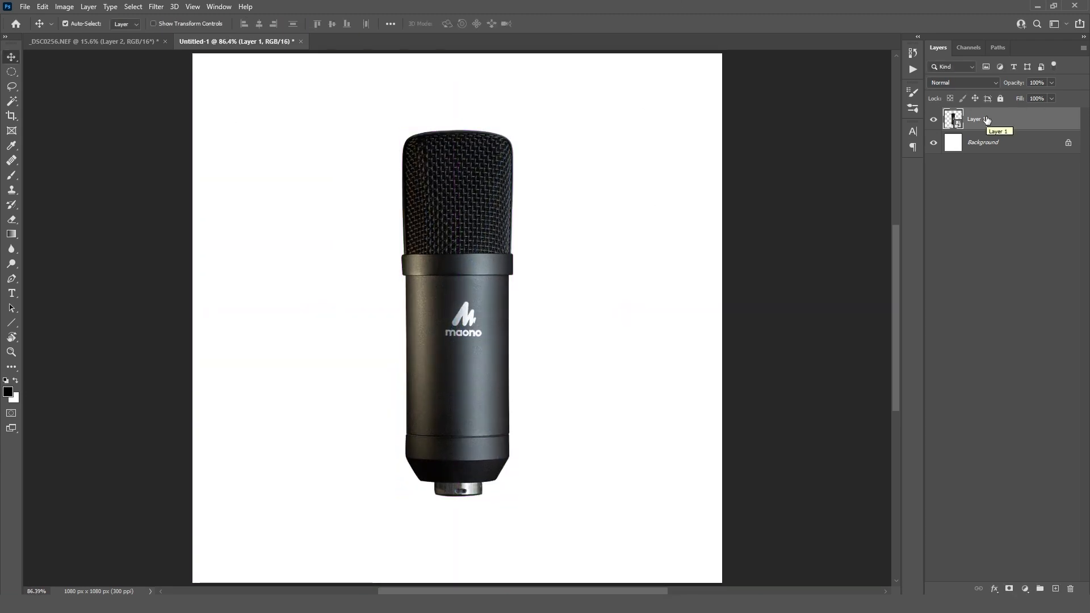
# Step: Add a solid colour fill layer in near-black #131313 directly above the Background layer
pyautogui.click(1012, 142)
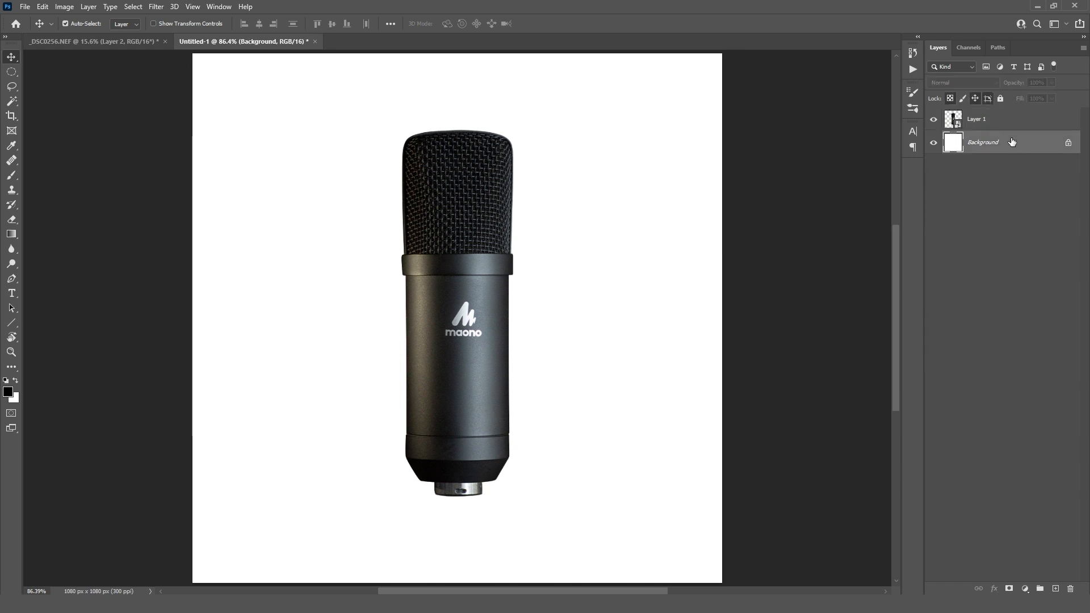
pyautogui.click(1025, 588)
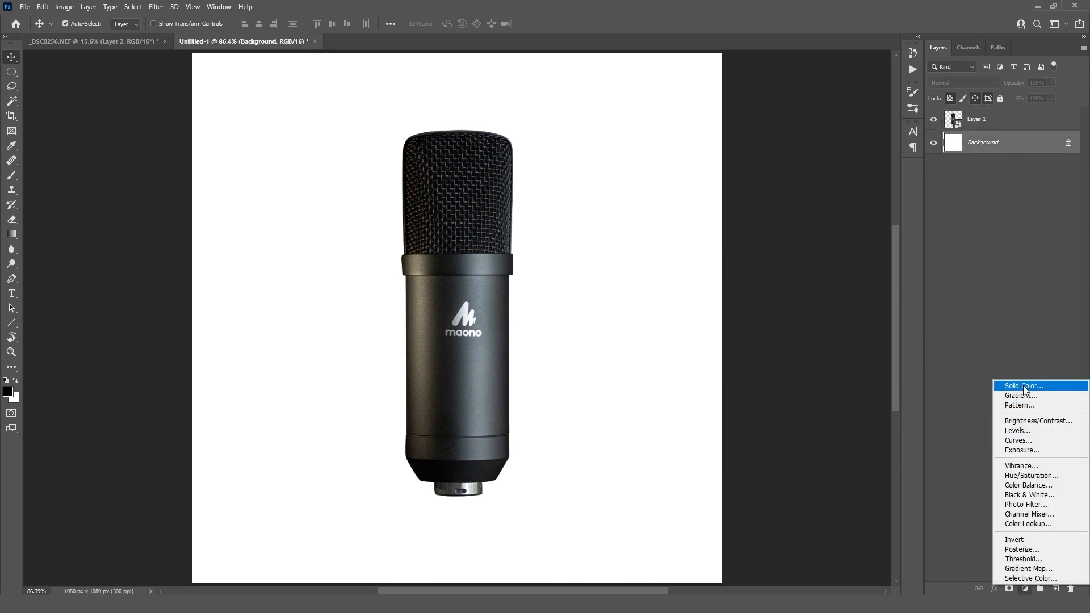
pyautogui.click(1019, 383)
pyautogui.click(748, 258)
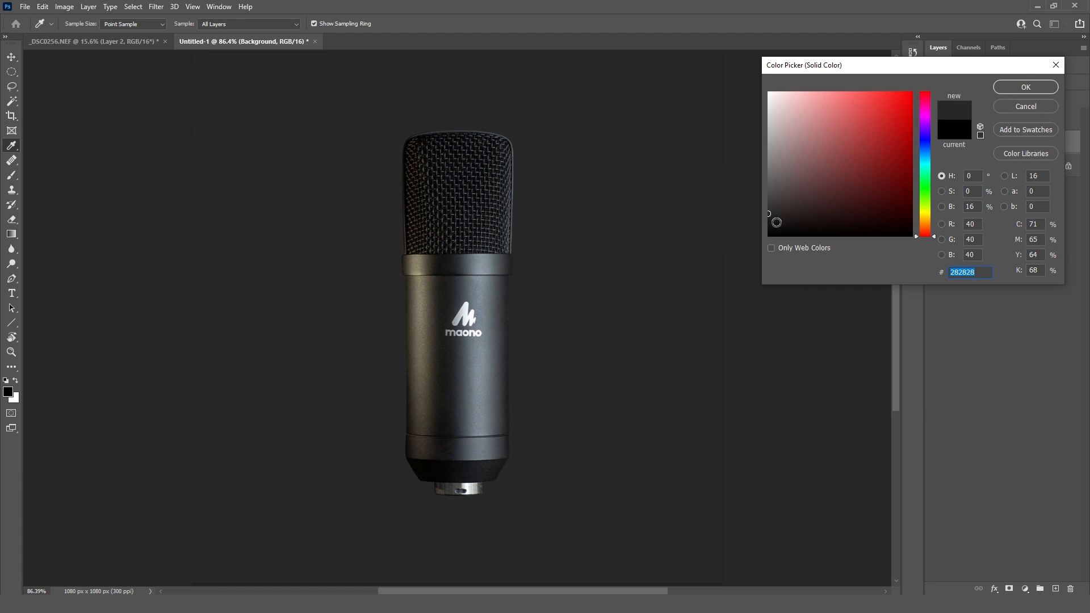
pyautogui.click(765, 223)
pyautogui.moveTo(764, 224); pyautogui.dragTo(762, 224)
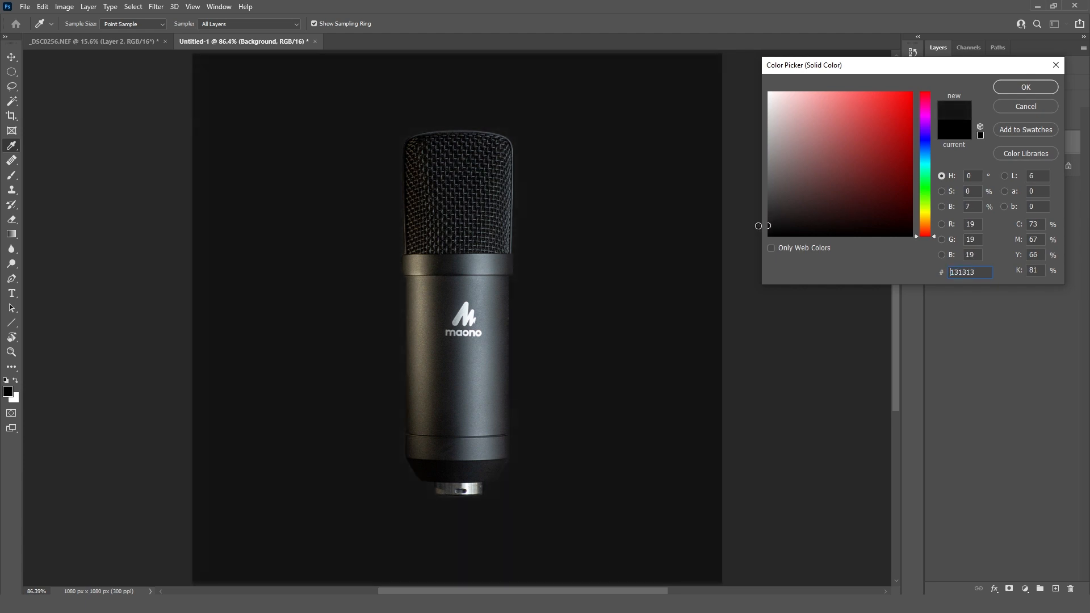
pyautogui.click(1025, 87)
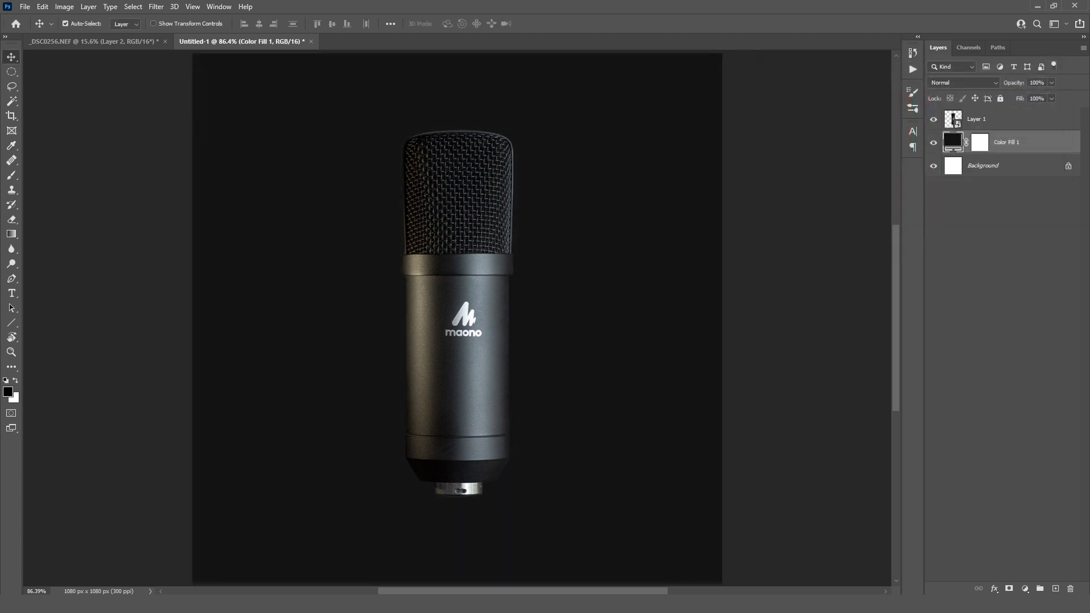
# Step: Add a gradient fill layer above the colour fill and set its first colour stop to white (ffffff)
pyautogui.click(1026, 589)
pyautogui.click(1017, 396)
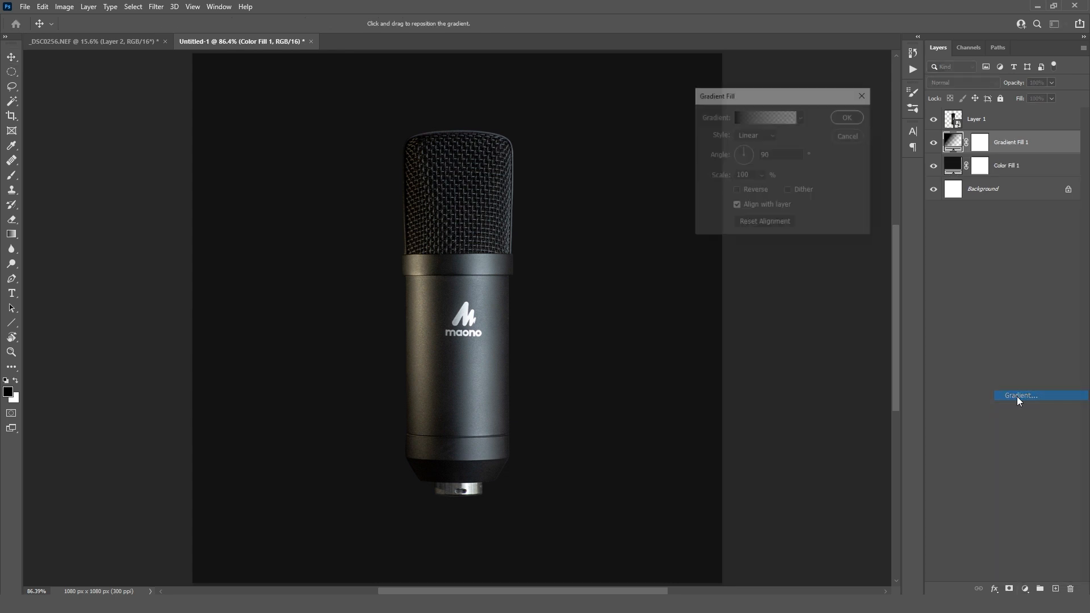
pyautogui.click(777, 117)
pyautogui.doubleClick(742, 271)
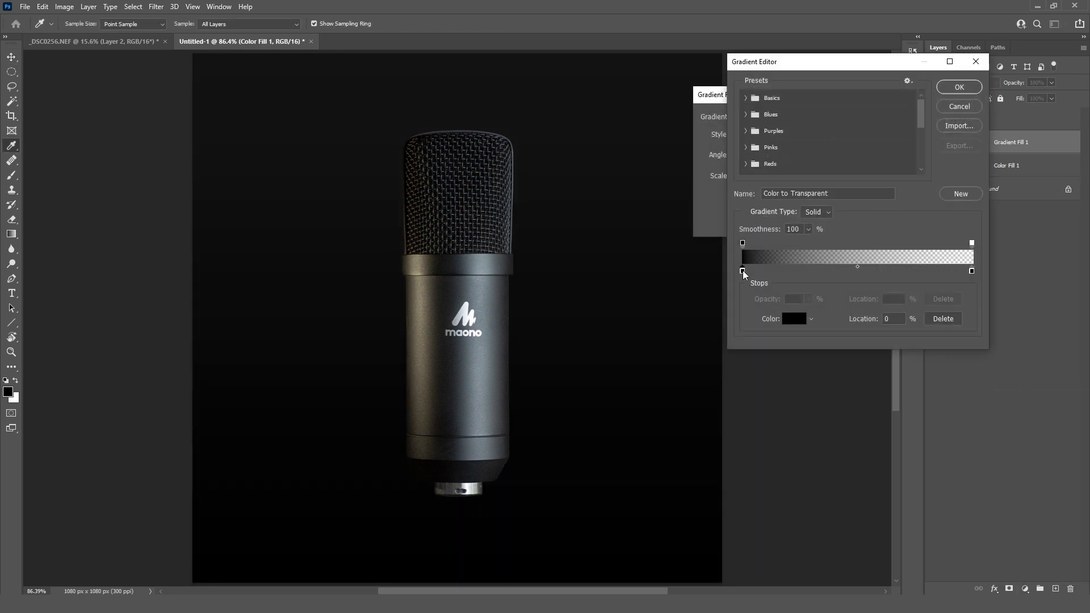
pyautogui.write('ffffff')
pyautogui.click(1005, 88)
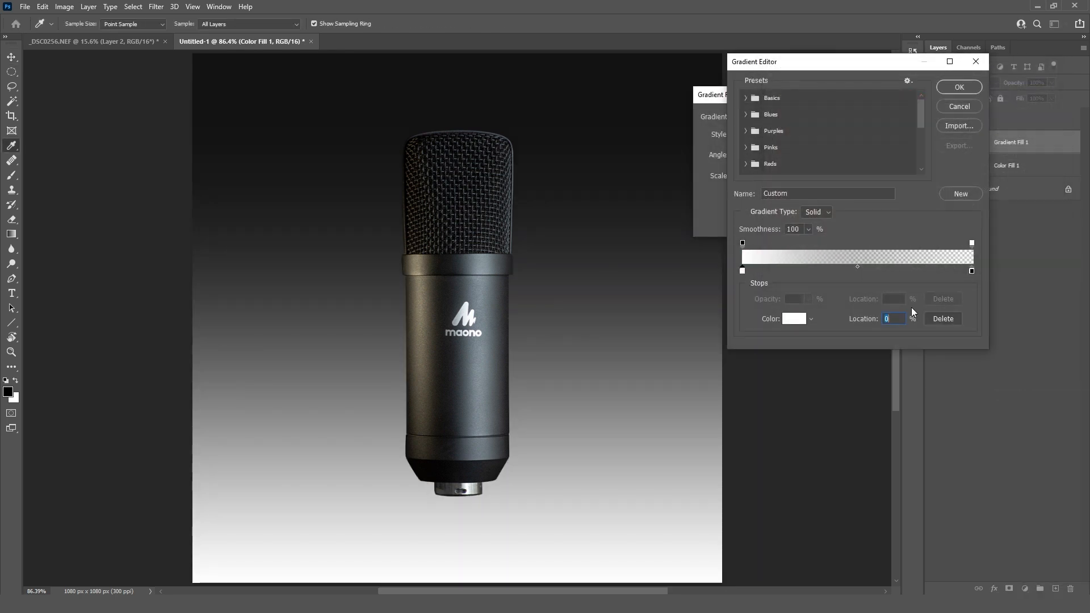
# Step: Set the gradient's end colour stop to white as well, keeping the fade to transparent, and accept the gradient
pyautogui.click(972, 244)
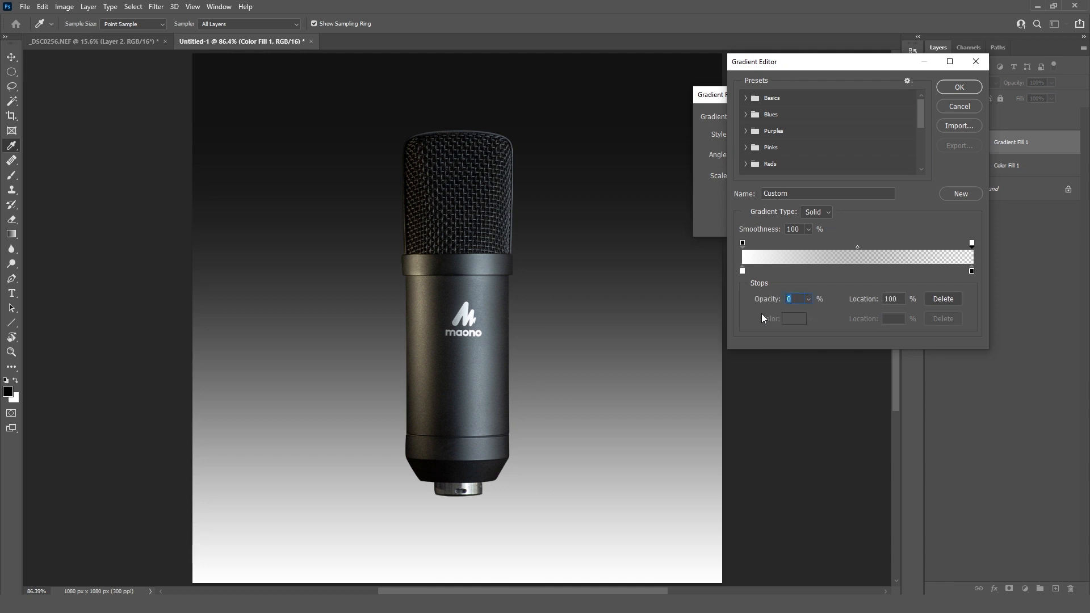
pyautogui.click(748, 302)
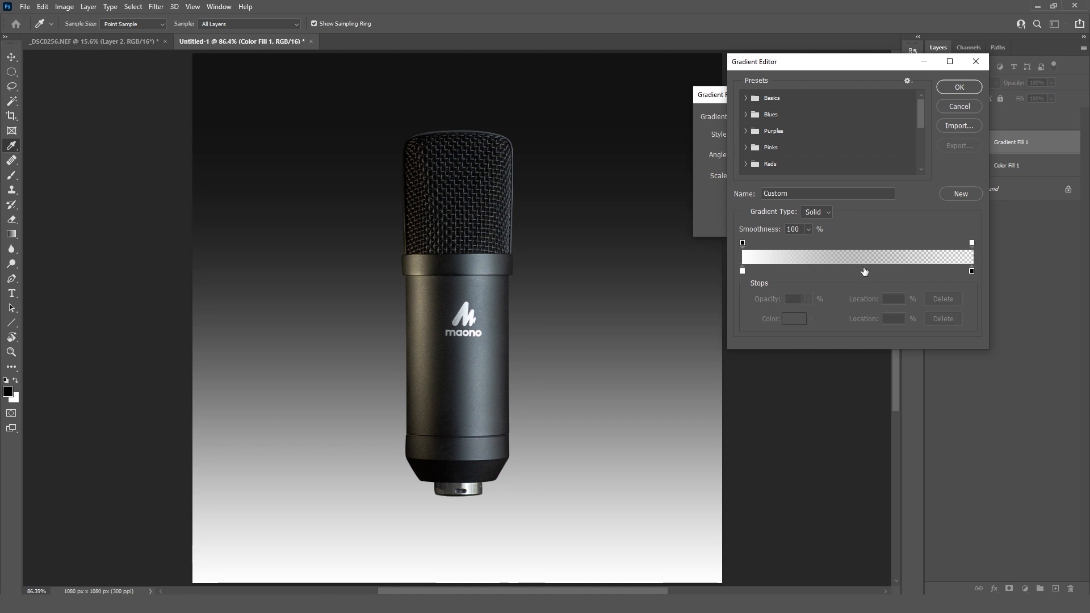
pyautogui.doubleClick(971, 271)
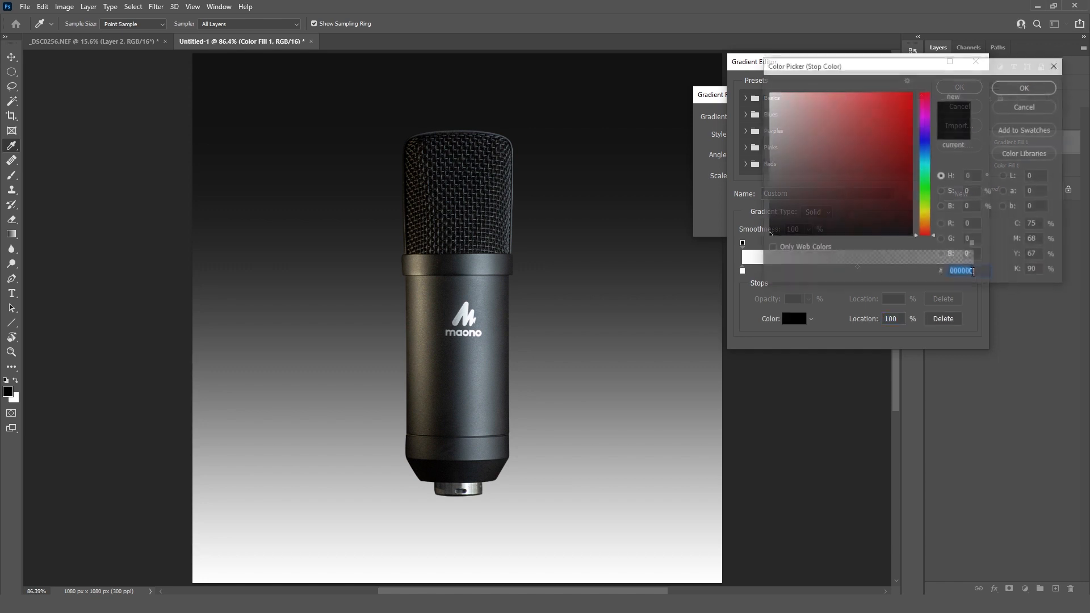
pyautogui.press('Return')
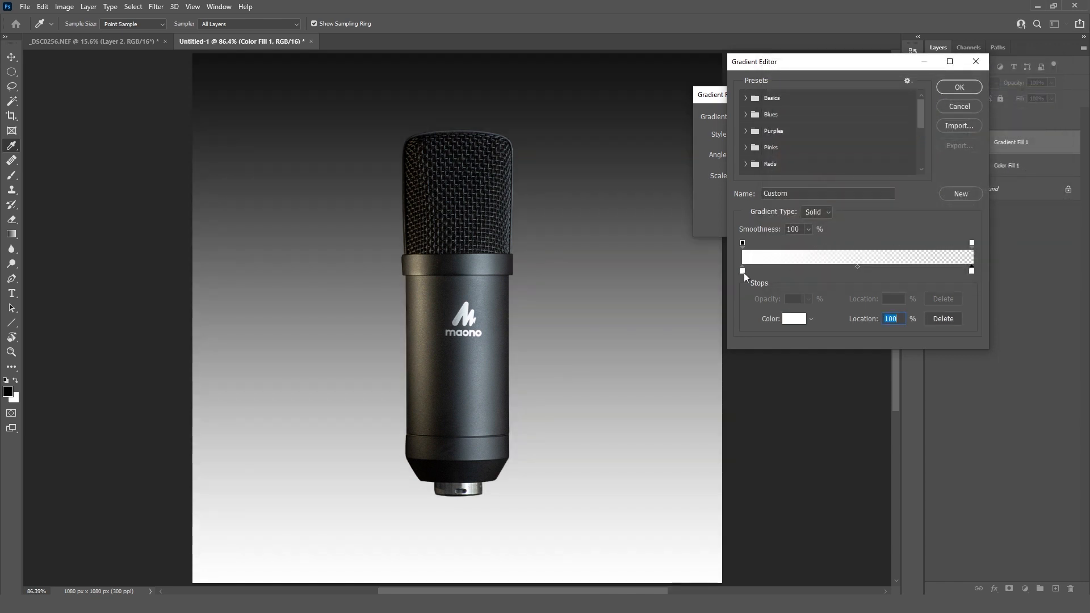
pyautogui.click(978, 85)
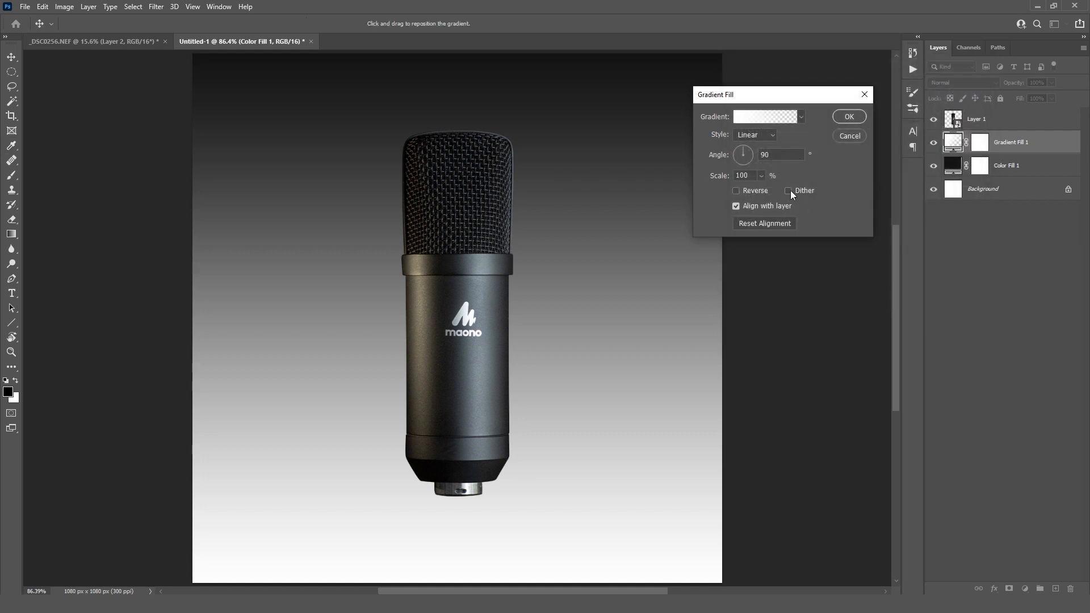
# Step: Make the gradient fill radial with dithering at 120% scale, and set the layer's blend mode to Soft Light
pyautogui.click(764, 137)
pyautogui.click(751, 154)
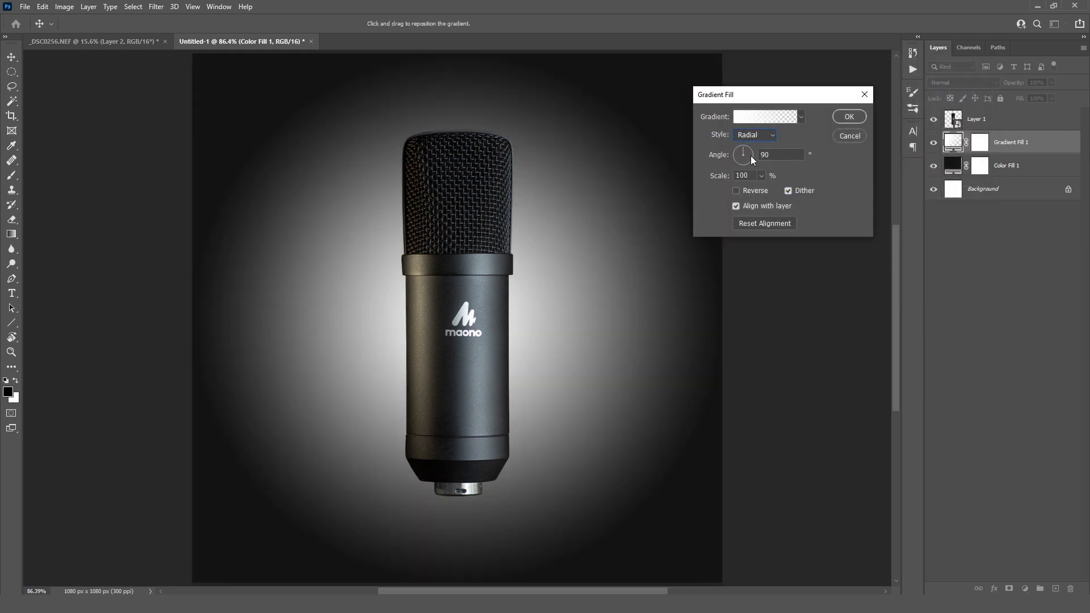
pyautogui.moveTo(797, 95); pyautogui.dragTo(824, 126)
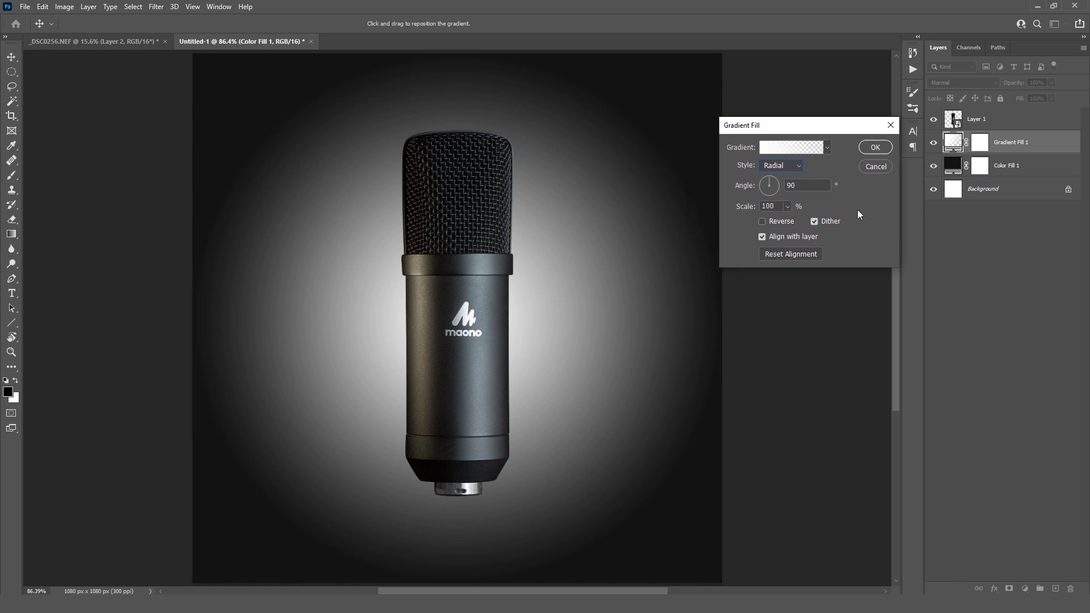
pyautogui.moveTo(745, 209); pyautogui.dragTo(755, 210)
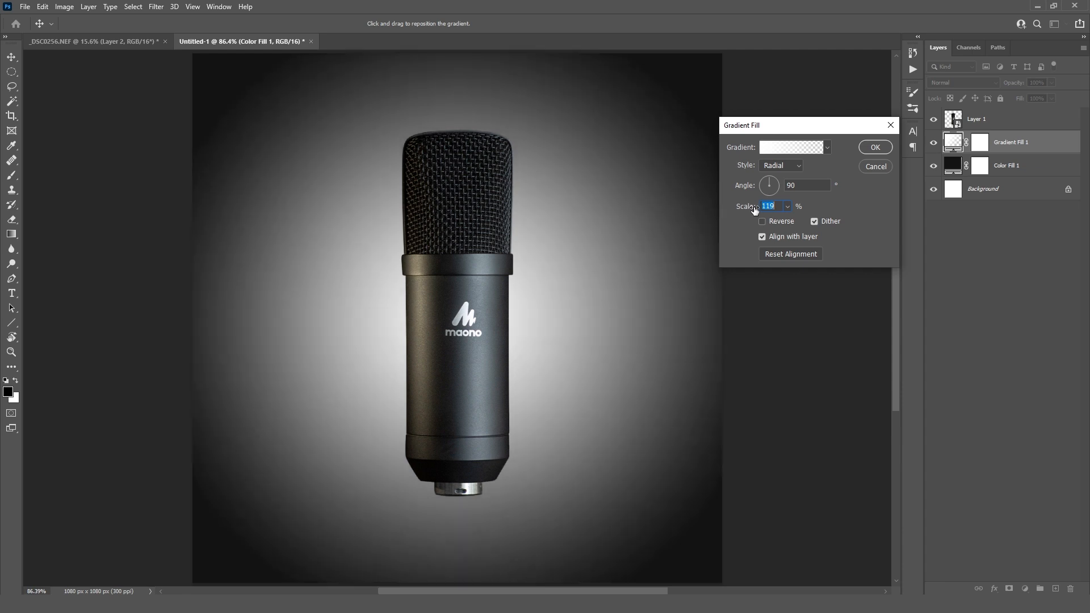
pyautogui.click(875, 148)
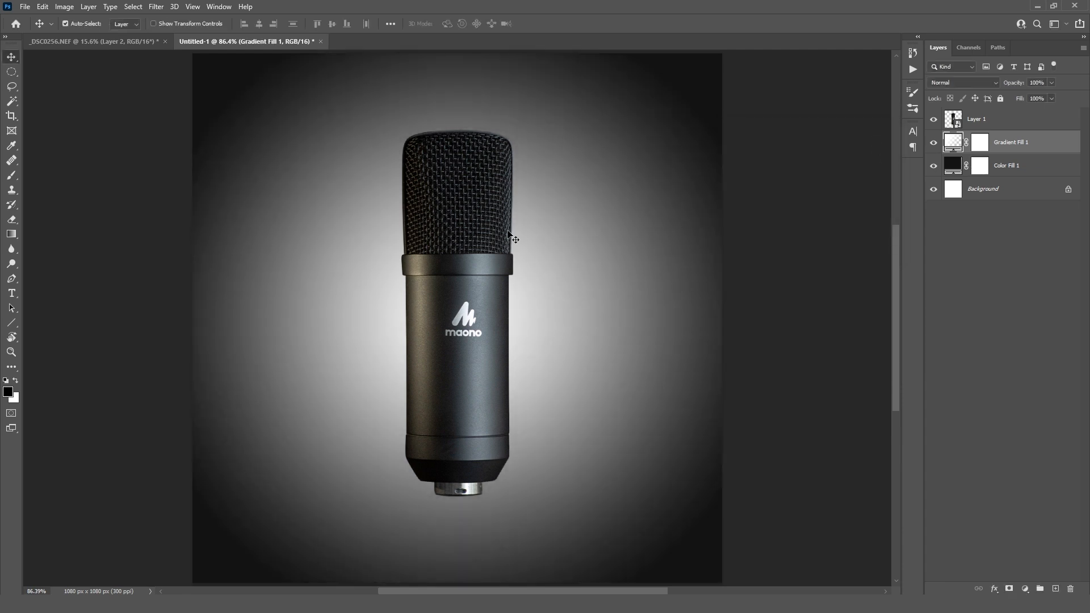
pyautogui.click(972, 83)
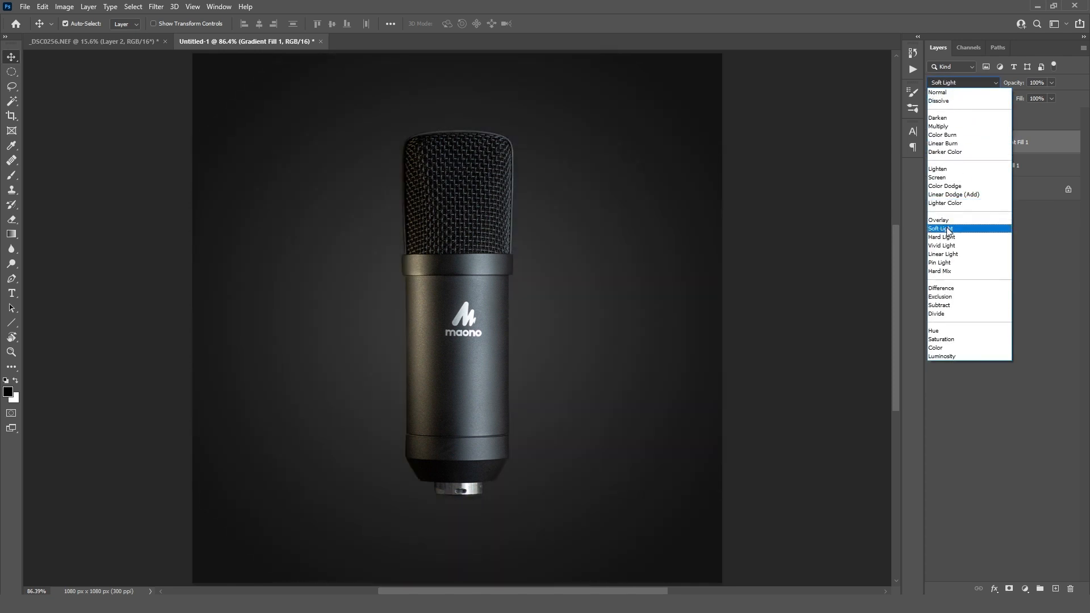
pyautogui.click(950, 227)
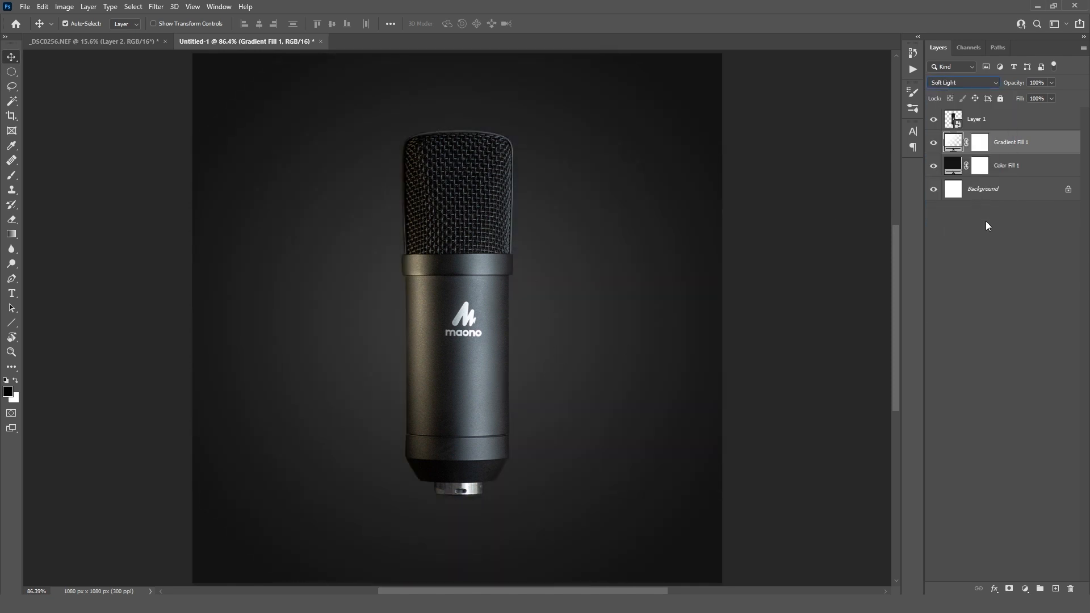
pyautogui.click(1025, 589)
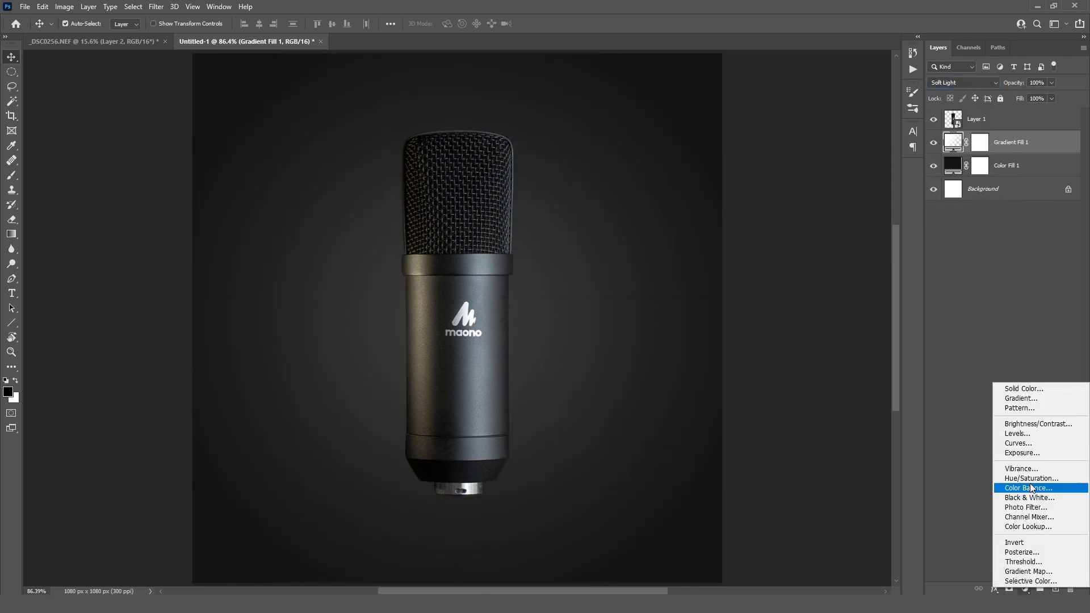
pyautogui.click(1016, 397)
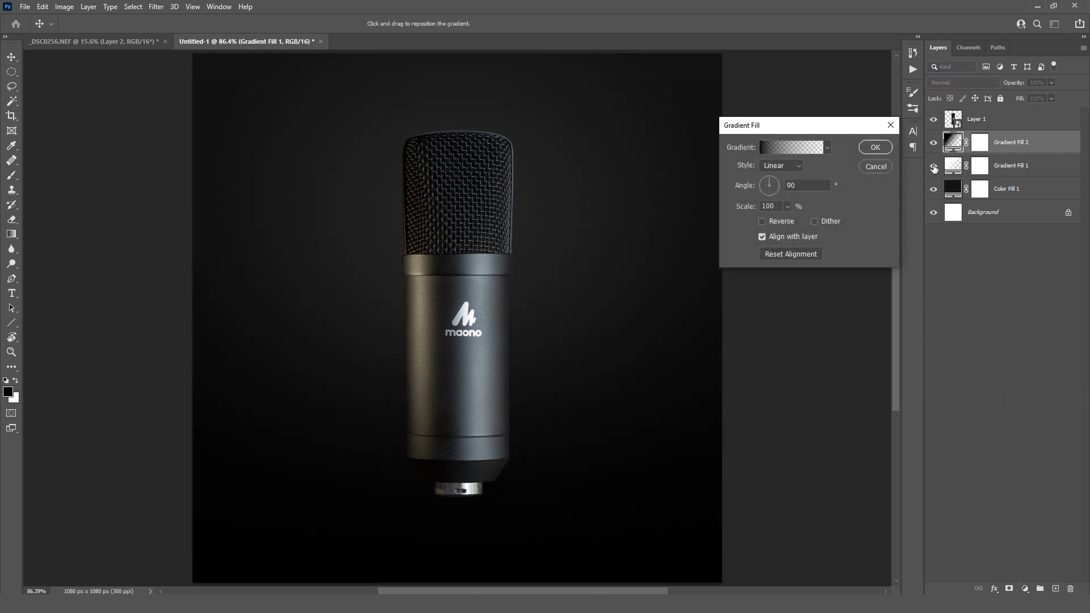
pyautogui.click(788, 151)
pyautogui.click(959, 89)
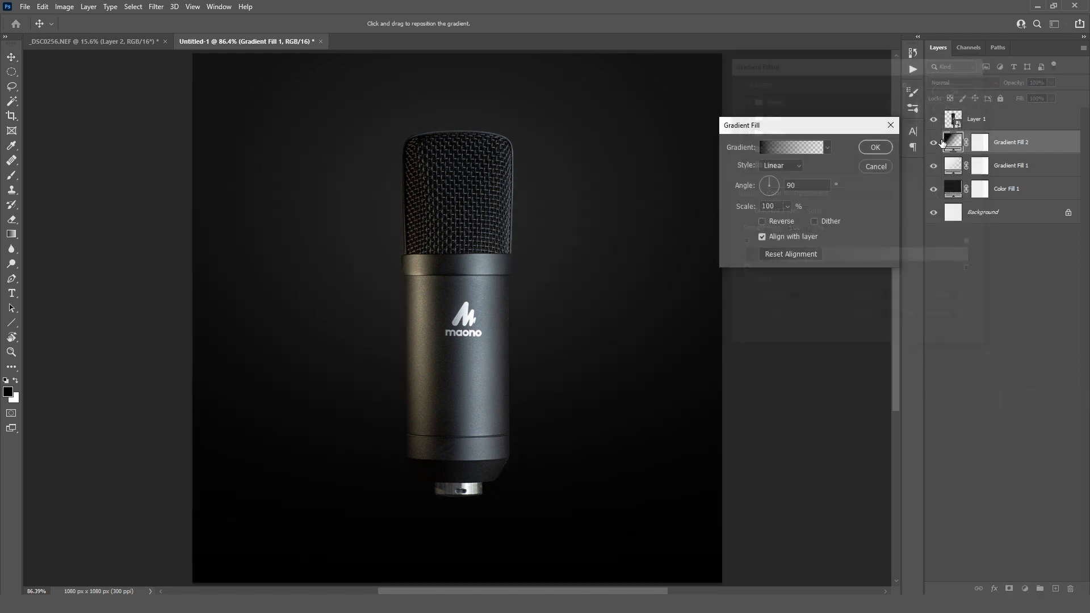
pyautogui.click(884, 166)
# Step: Duplicate the radial gradient fill layer and set the copy's gradient scale to 70%
pyautogui.hotkey('ctrl', 'j')
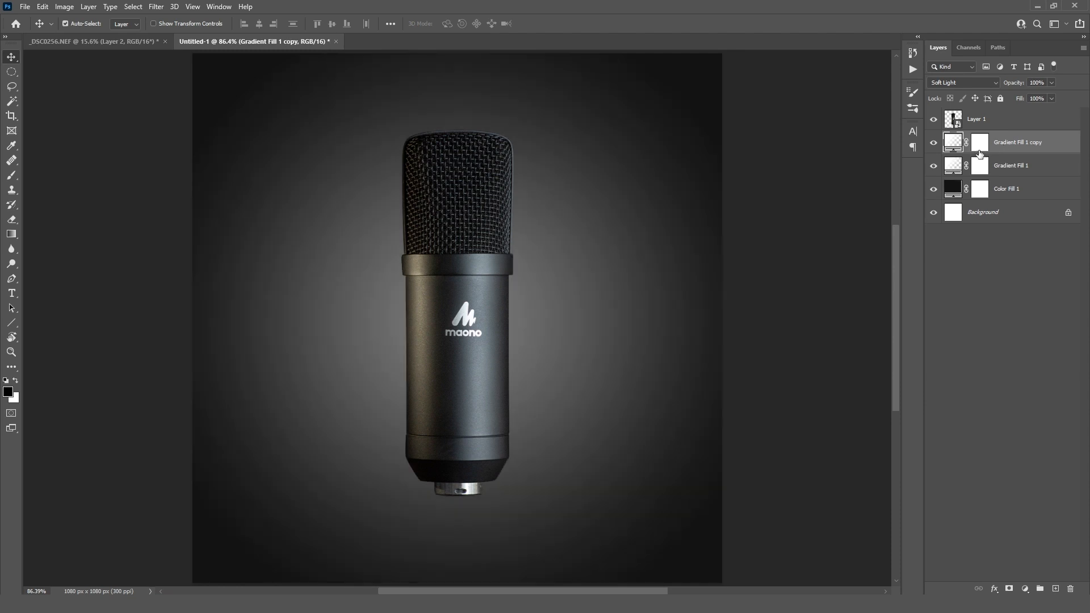
pyautogui.doubleClick(954, 143)
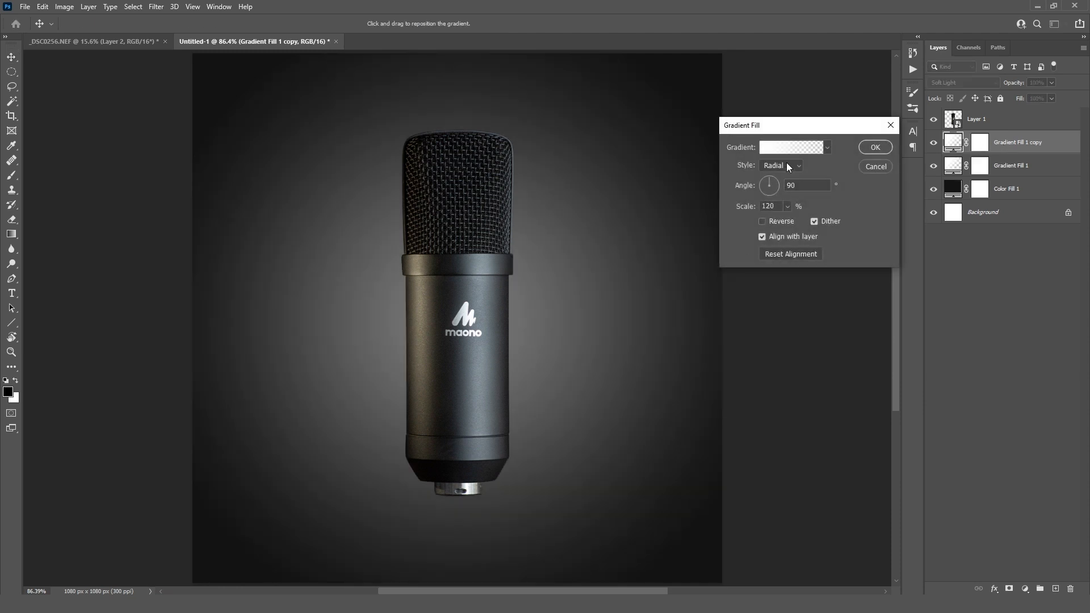
pyautogui.moveTo(778, 207); pyautogui.dragTo(754, 209)
pyautogui.write('70')
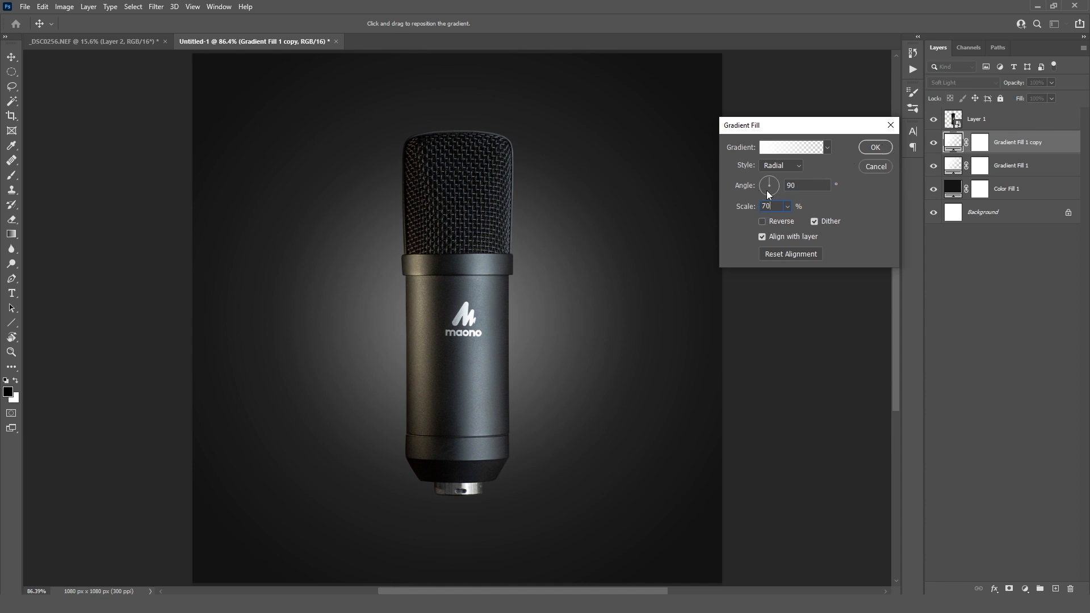
pyautogui.click(869, 149)
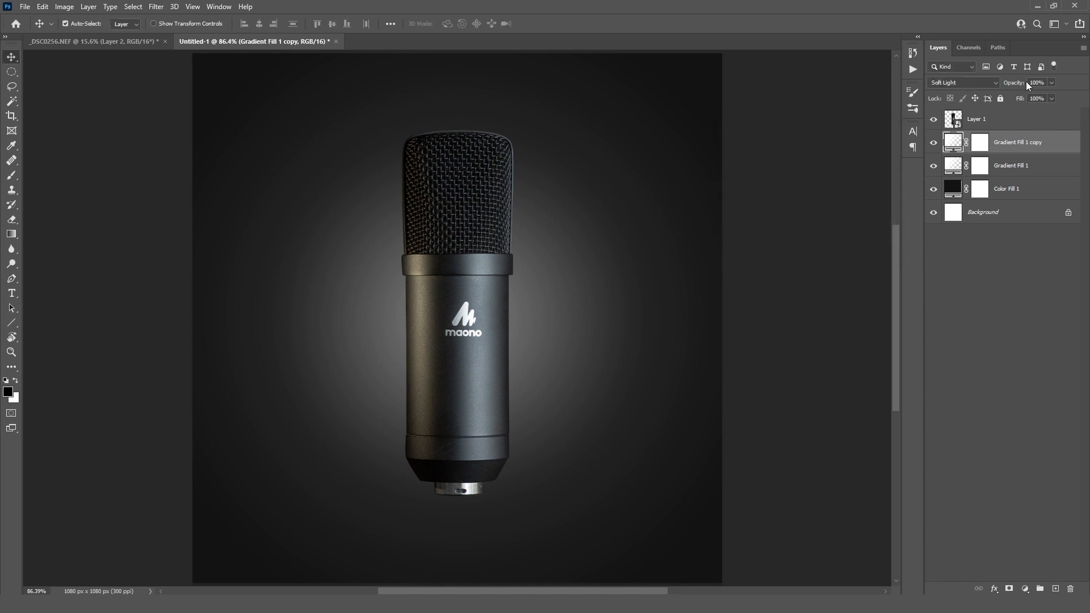
# Step: Lower the gradient copy's opacity to 77% and enlarge its gradient scale to 90%
pyautogui.moveTo(1026, 80); pyautogui.dragTo(1003, 81)
pyautogui.doubleClick(953, 143)
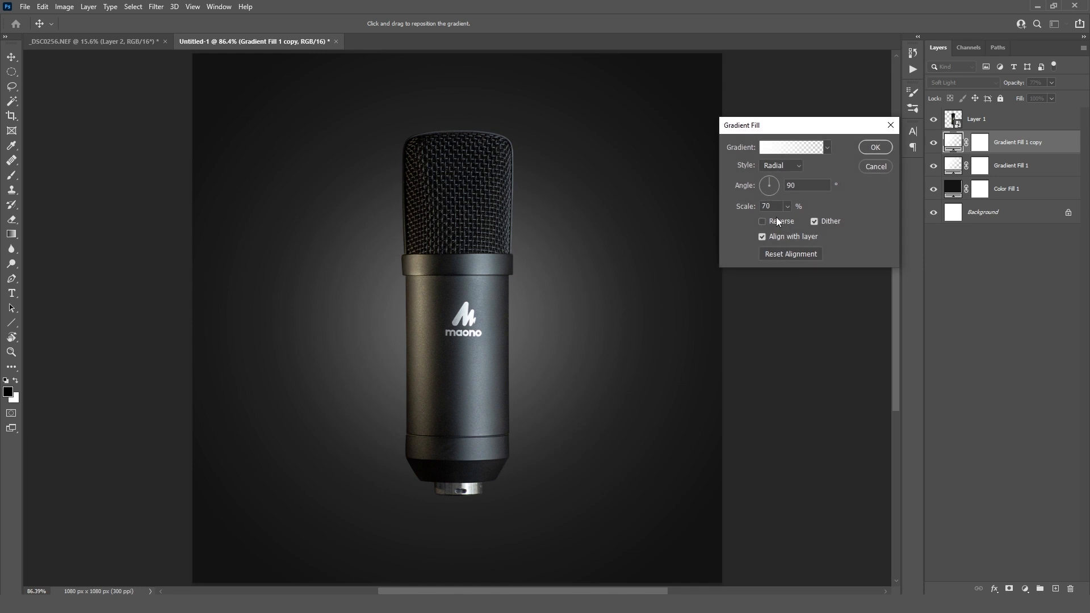
pyautogui.moveTo(747, 208); pyautogui.dragTo(754, 209)
pyautogui.press('Return')
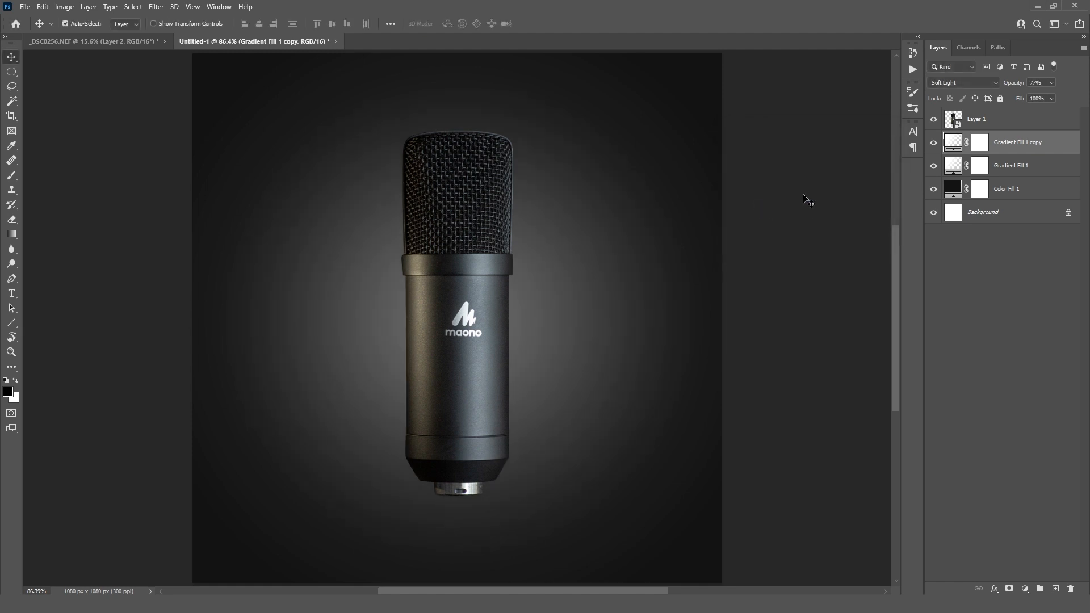
# Step: Reduce the gradient copy's opacity to 54% and check its gradient fill settings
pyautogui.scroll(-3, 380, 397)
pyautogui.scroll(2, 401, 391)
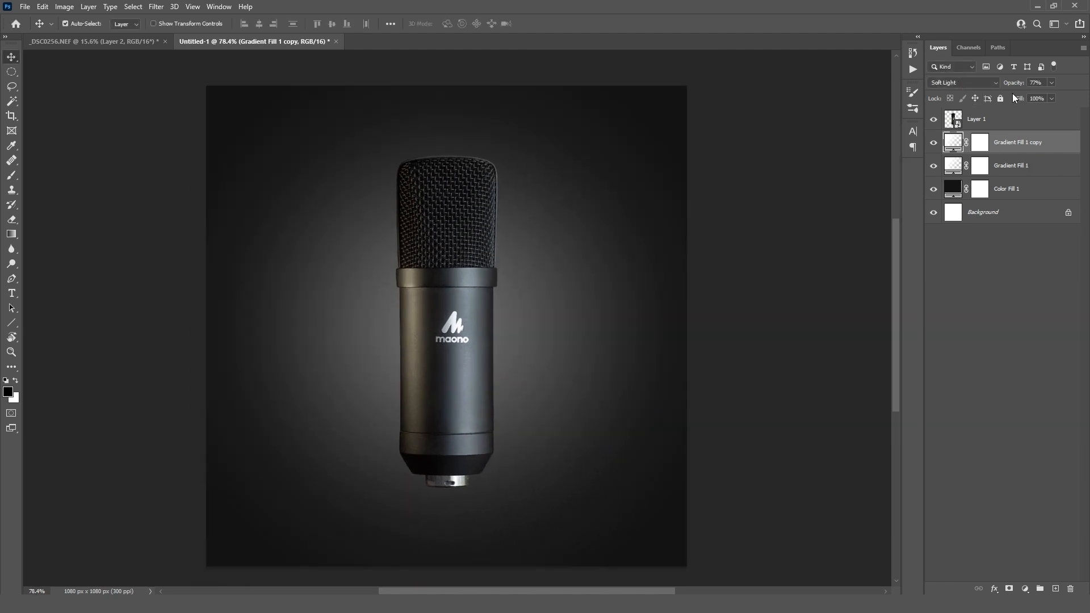
pyautogui.moveTo(1017, 84); pyautogui.dragTo(1000, 86)
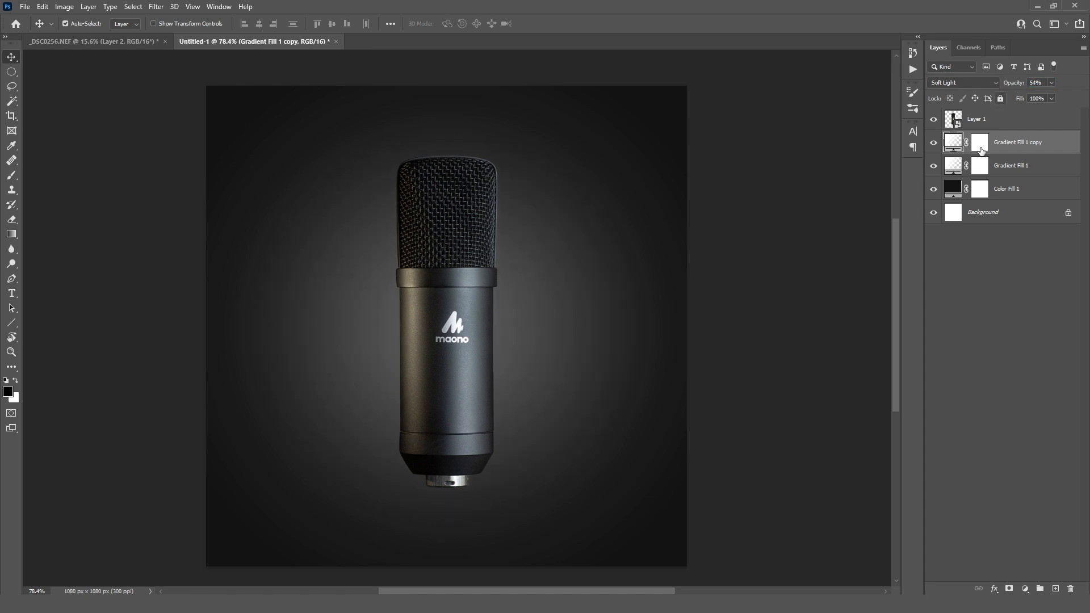
pyautogui.doubleClick(955, 149)
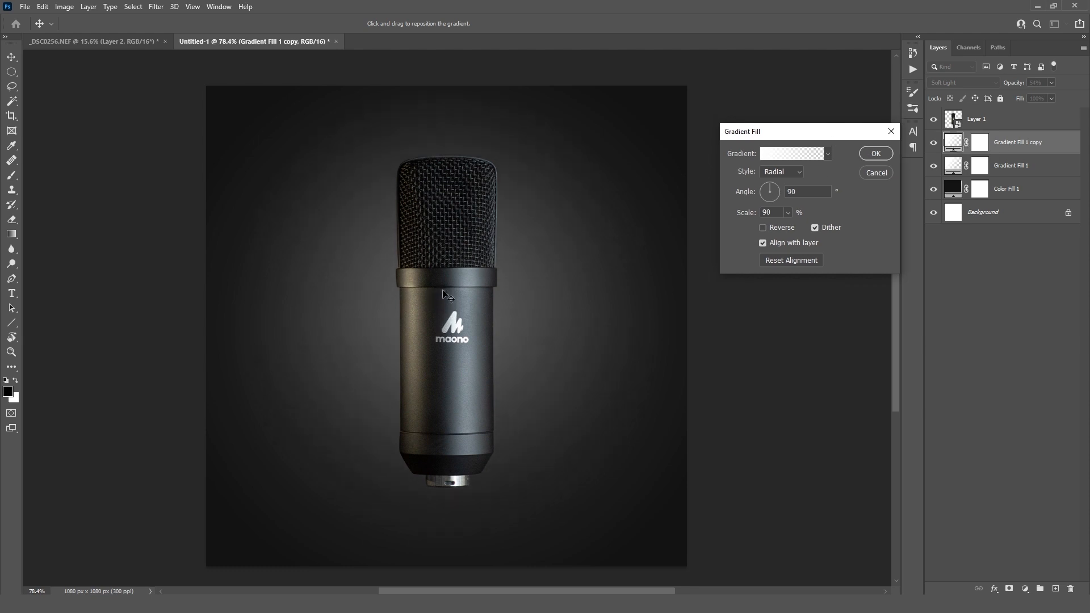
pyautogui.click(876, 153)
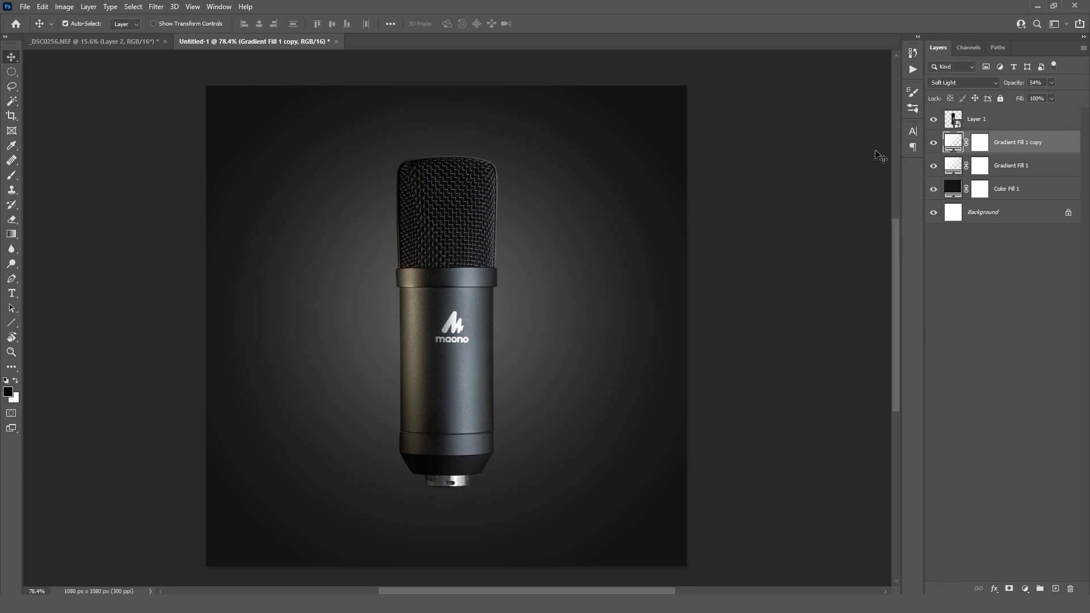
# Step: Recolour the solid fill layer behind the gradients to a very dark navy blue
pyautogui.doubleClick(954, 188)
pyautogui.moveTo(925, 164); pyautogui.dragTo(926, 147)
pyautogui.click(802, 225)
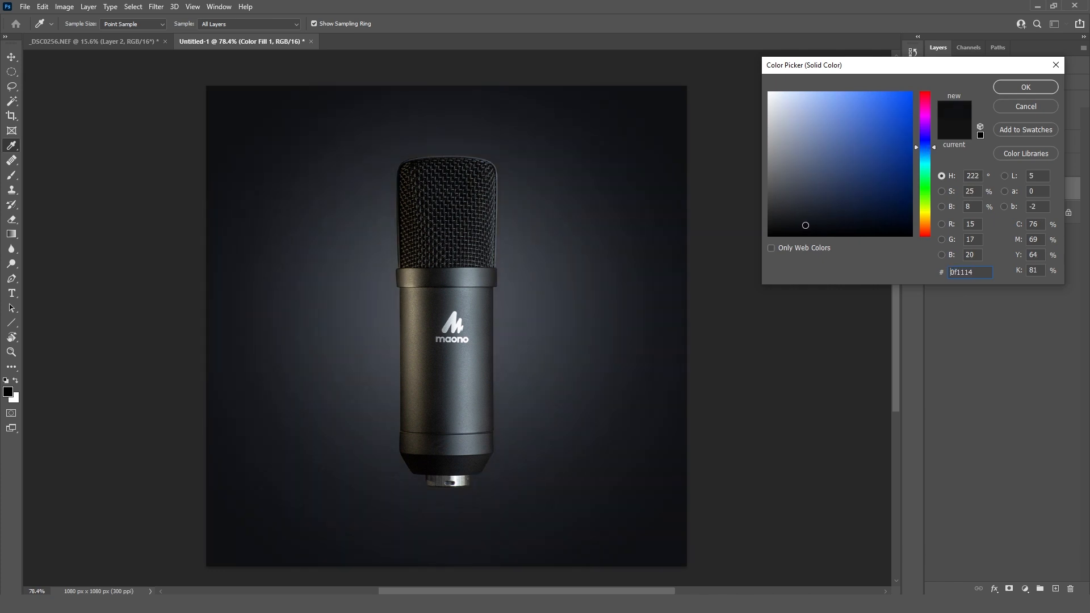
pyautogui.moveTo(804, 225); pyautogui.dragTo(804, 225)
pyautogui.moveTo(924, 148); pyautogui.dragTo(927, 145)
pyautogui.moveTo(832, 220); pyautogui.dragTo(816, 225)
pyautogui.click(1008, 89)
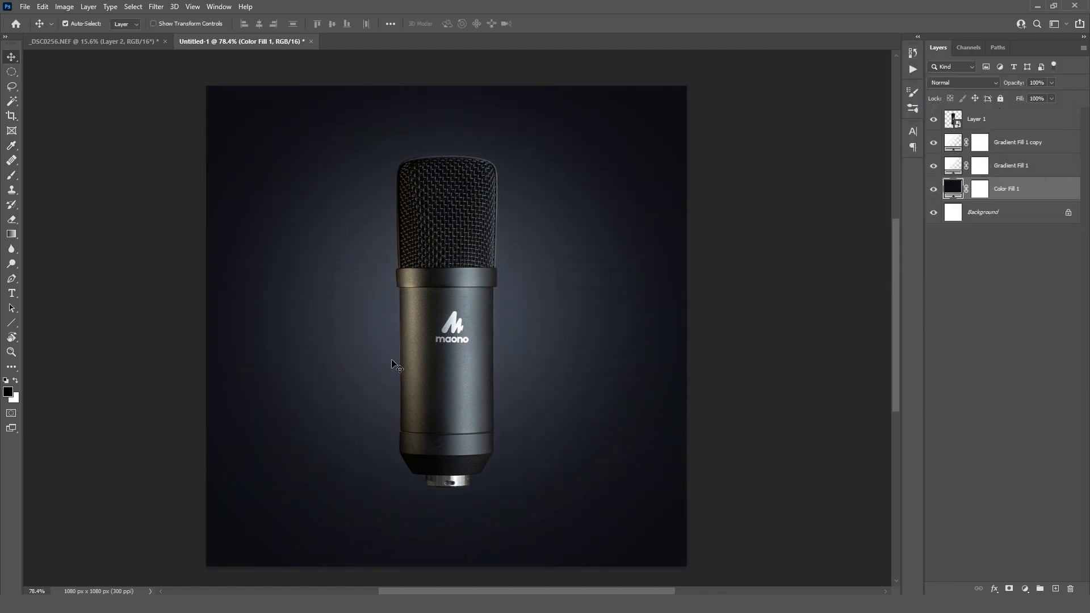
pyautogui.moveTo(467, 400); pyautogui.dragTo(473, 400)
pyautogui.moveTo(395, 305); pyautogui.dragTo(393, 305)
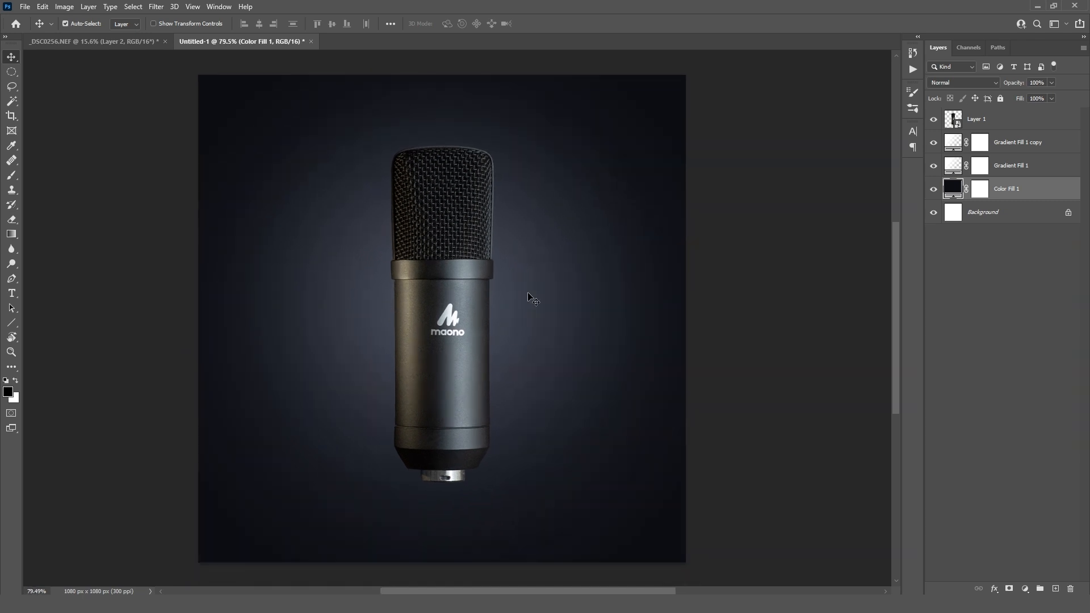
# Step: Add a yellow ffcc00 solid color fill above the microphone layer and set its blend mode to Color
pyautogui.click(454, 320)
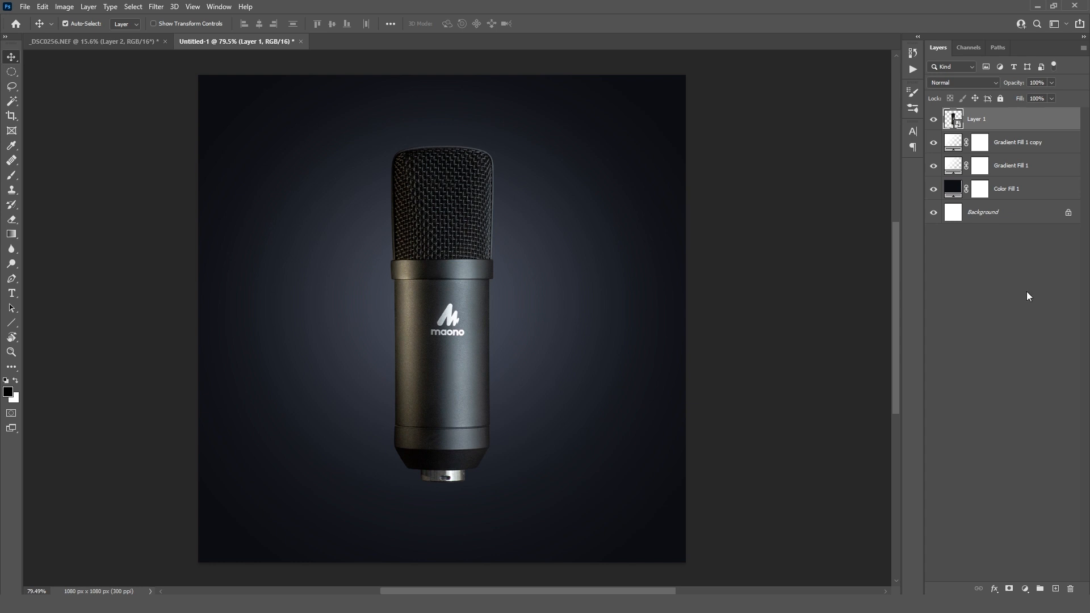
pyautogui.click(1025, 589)
pyautogui.click(1037, 386)
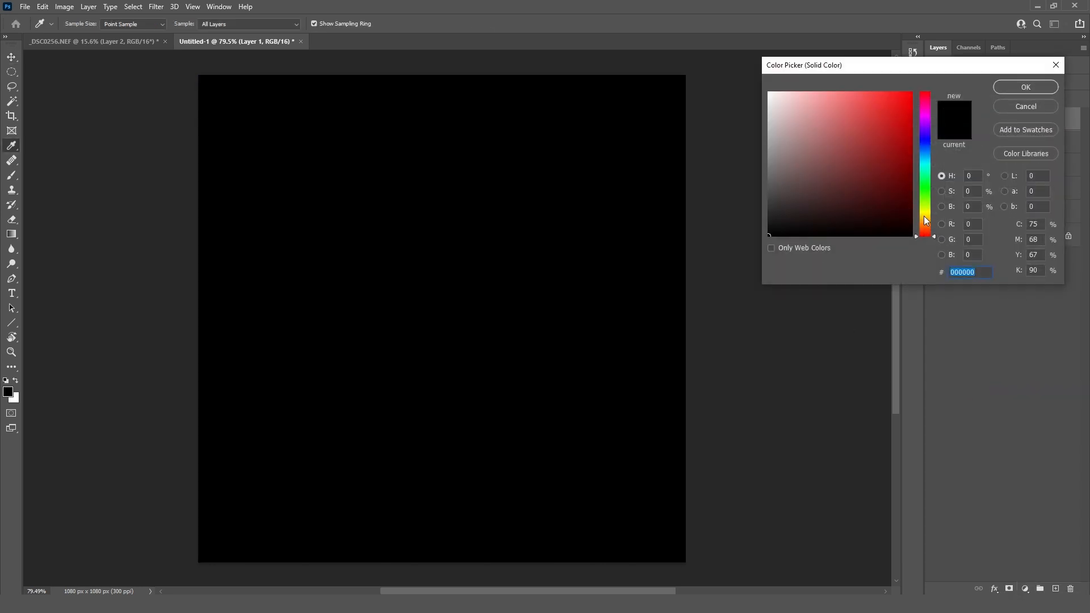
pyautogui.write('ffcc0')
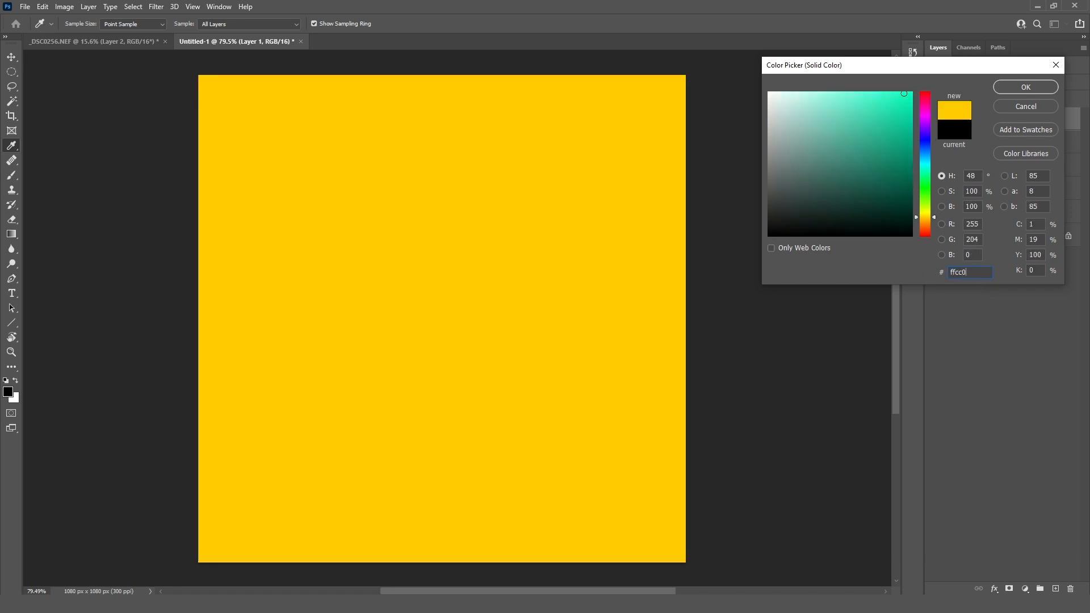
pyautogui.write('0')
pyautogui.press('Return')
pyautogui.click(963, 82)
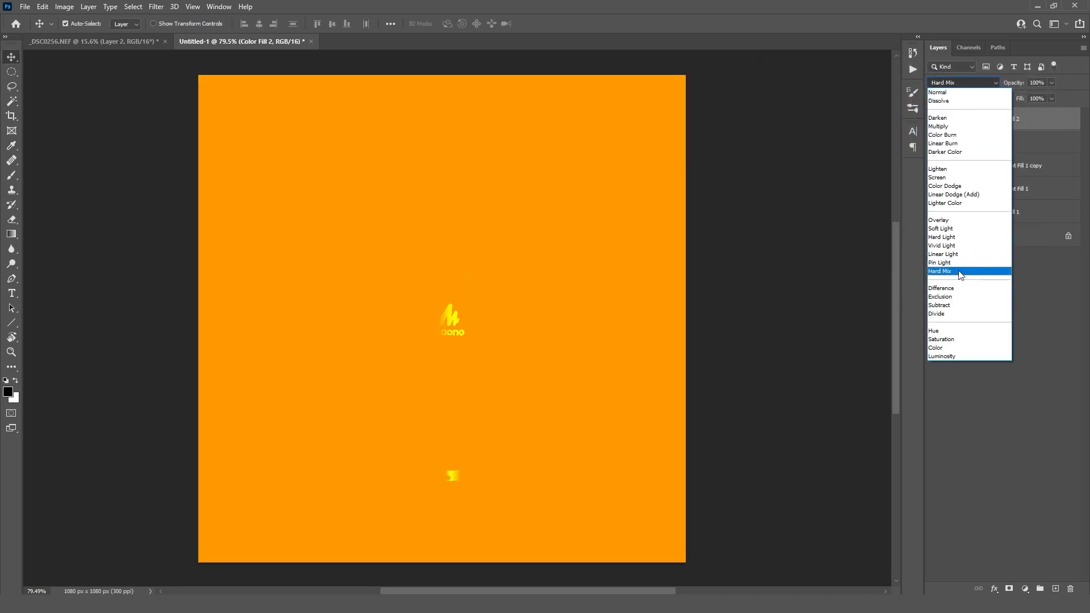
pyautogui.click(943, 348)
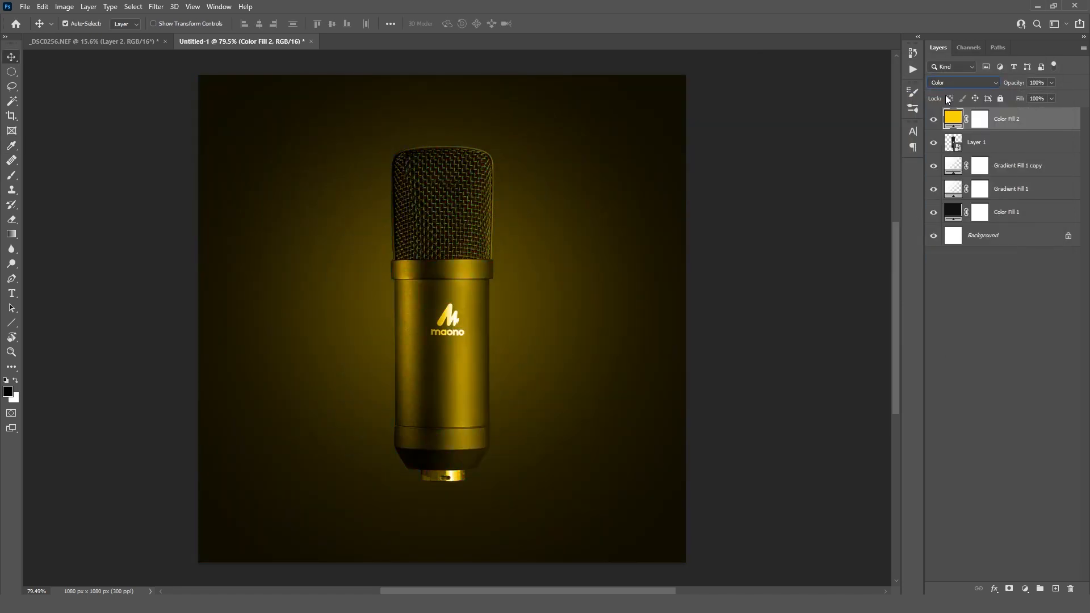
# Step: Clip the yellow fill to the microphone layer and raise its Blend If underlying-layer black point to 89
pyautogui.doubleClick(1060, 124)
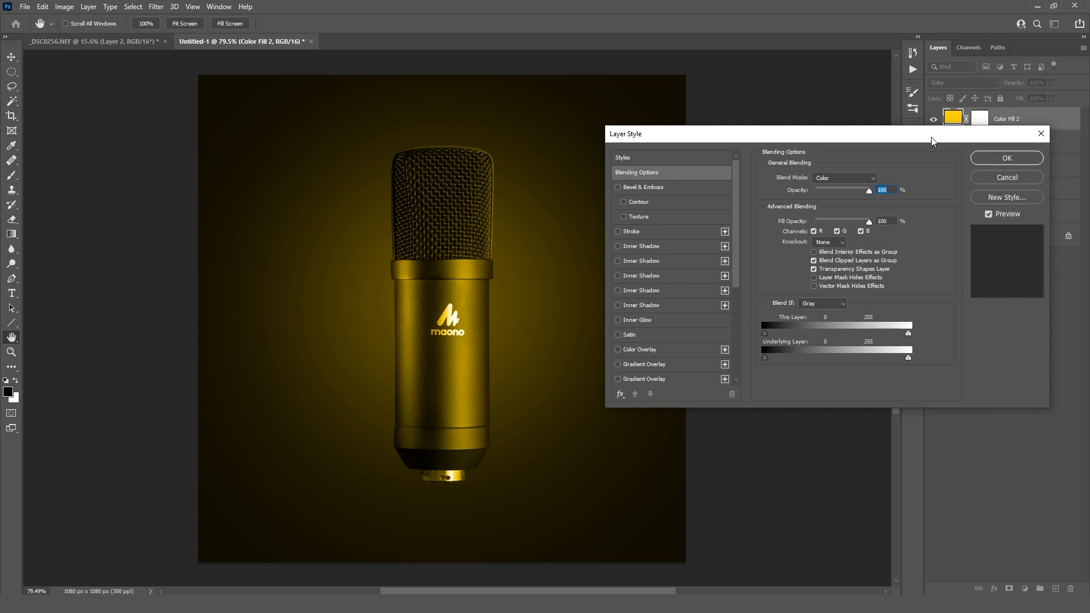
pyautogui.moveTo(931, 141); pyautogui.dragTo(945, 132)
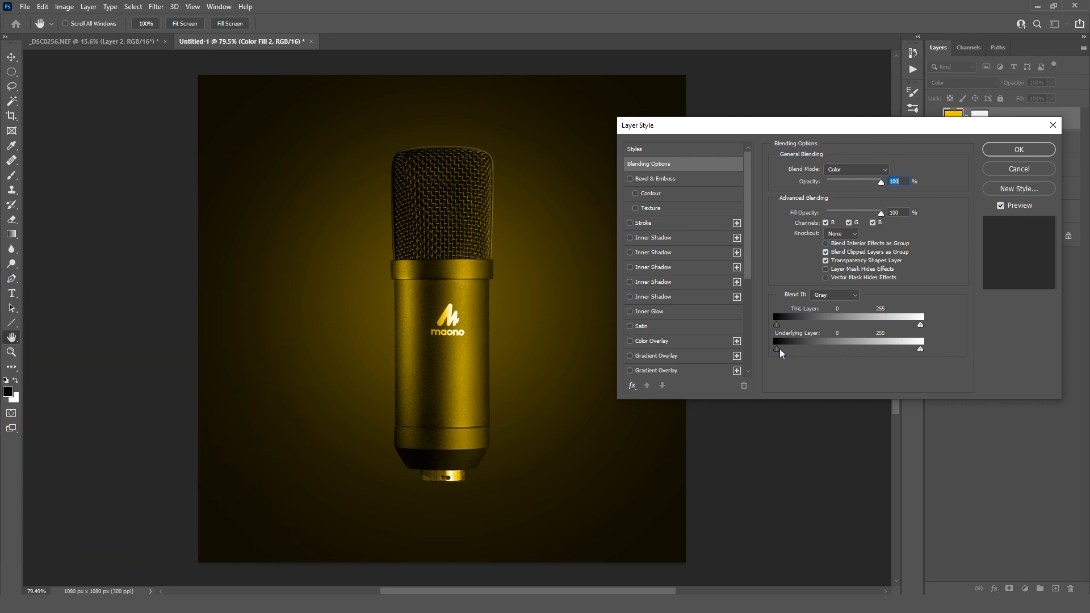
pyautogui.moveTo(779, 352); pyautogui.dragTo(826, 352)
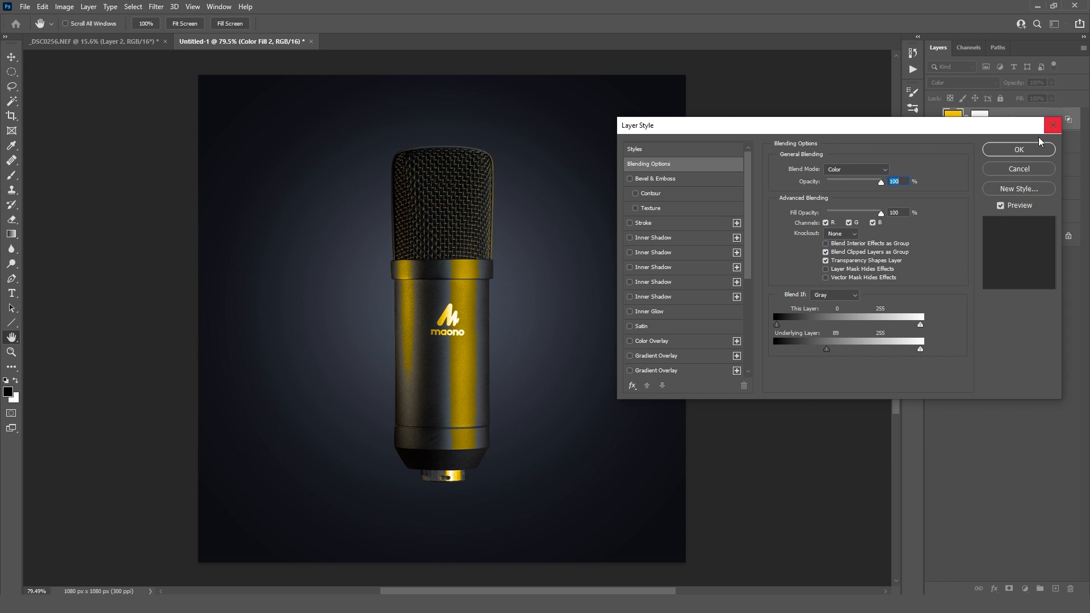
pyautogui.click(1019, 150)
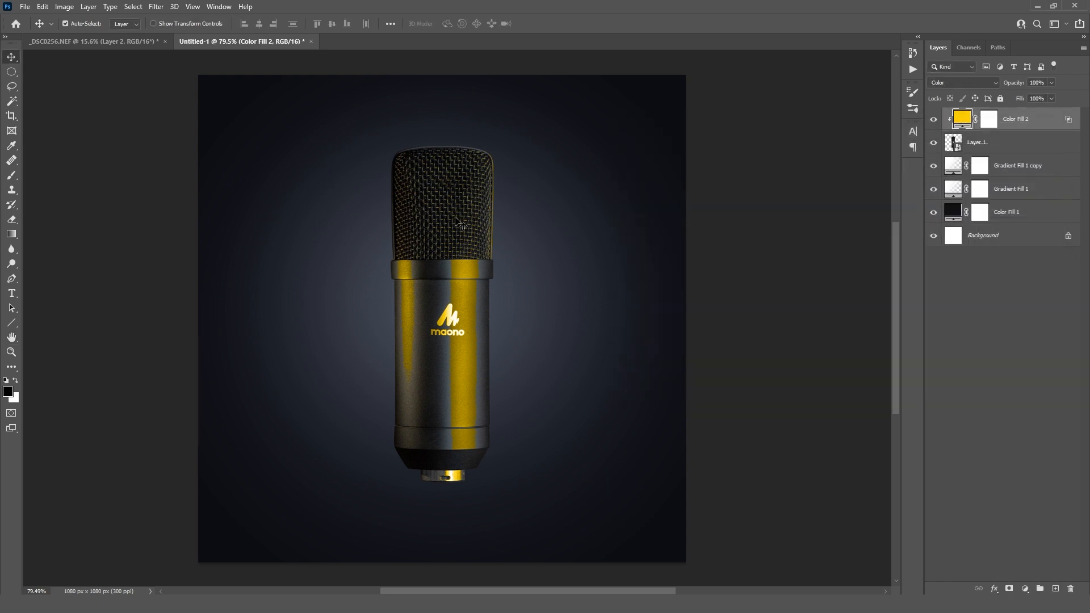
# Step: Soften the yellow fill's Blend If transition by splitting the underlying-layer black point to about 42 / 126
pyautogui.doubleClick(1042, 120)
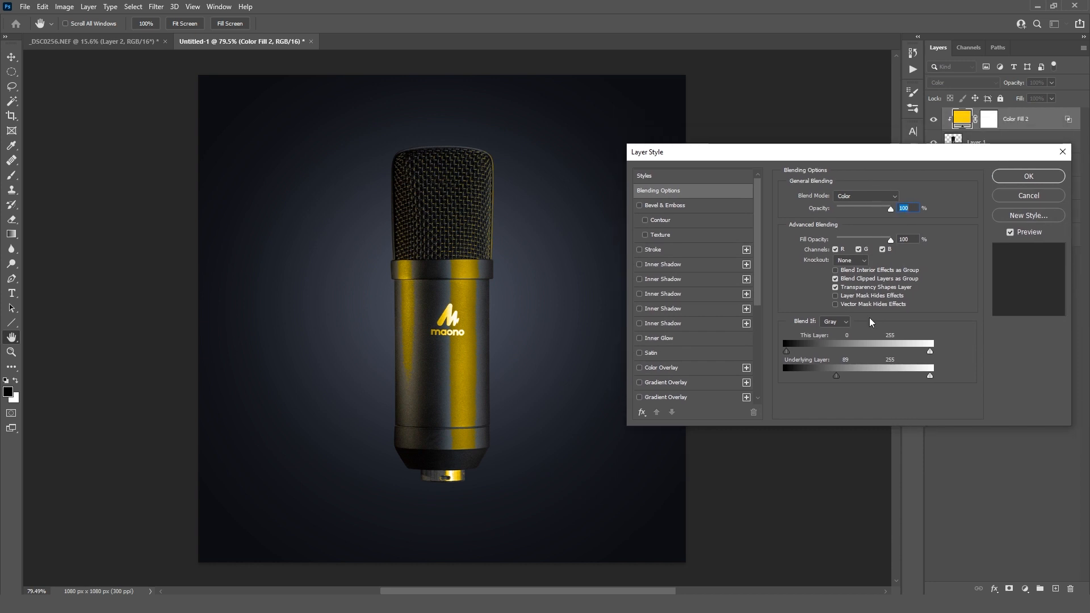
pyautogui.moveTo(837, 385); pyautogui.dragTo(808, 376)
pyautogui.press('alt')
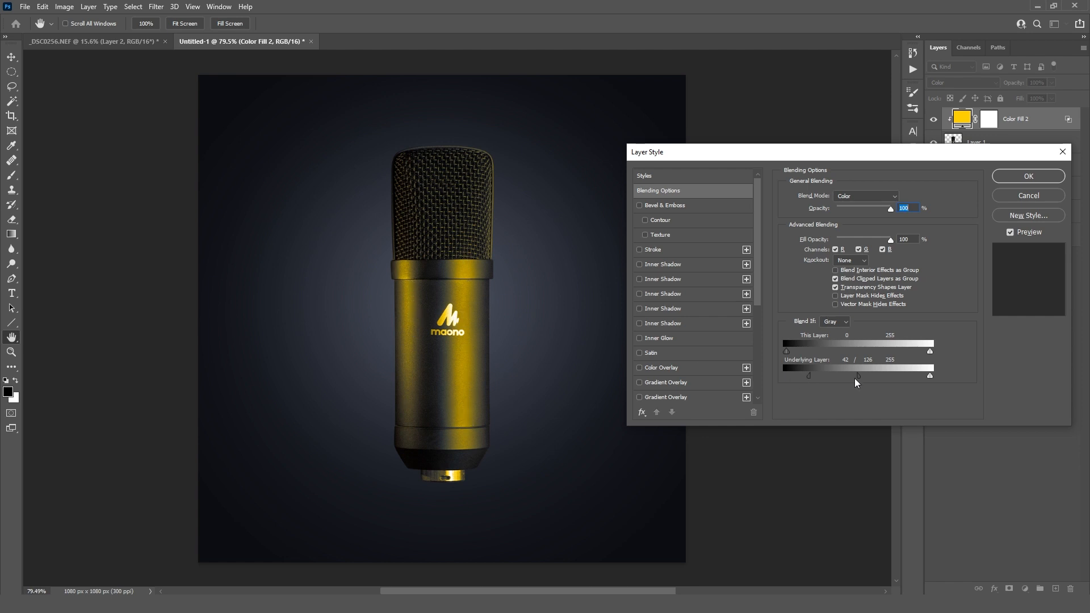
pyautogui.moveTo(860, 376); pyautogui.dragTo(807, 381)
pyautogui.click(1029, 176)
# Step: Paint black on the yellow fill's mask with a soft brush, keeping yellow only along the microphone body's left side
pyautogui.click(990, 120)
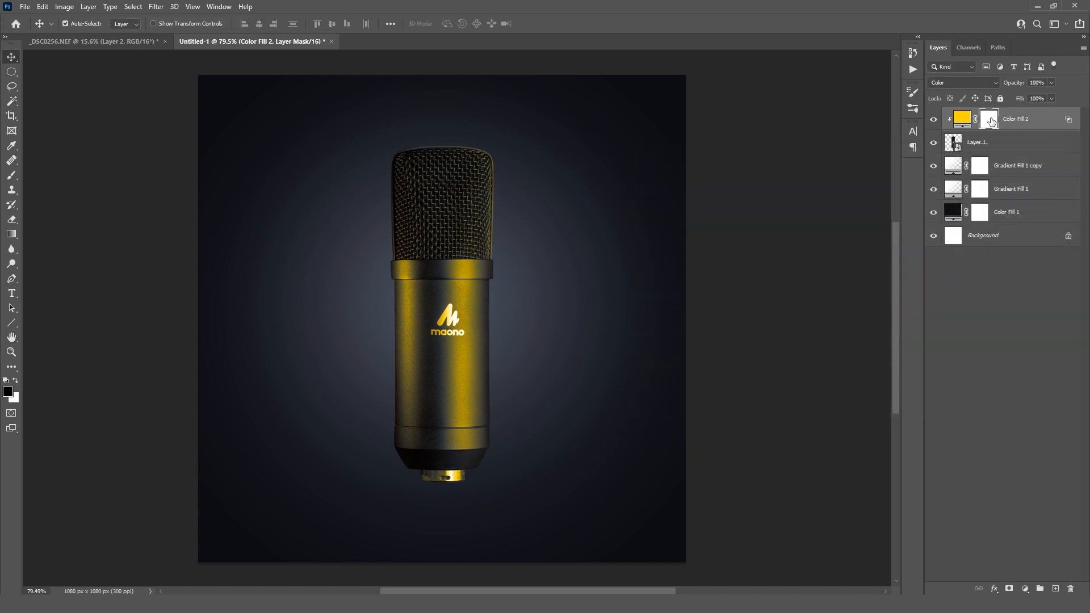
pyautogui.click(12, 175)
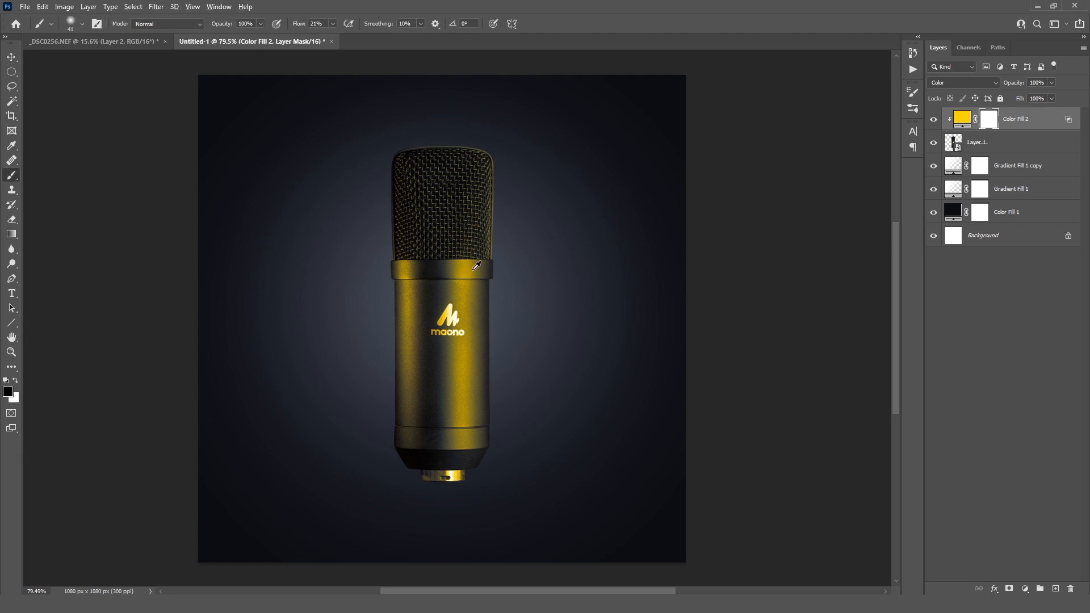
pyautogui.moveTo(473, 271); pyautogui.dragTo(489, 291)
pyautogui.moveTo(497, 222)
pyautogui.mouseDown()
pyautogui.moveTo(483, 270)
pyautogui.moveTo(482, 378)
pyautogui.mouseUp()
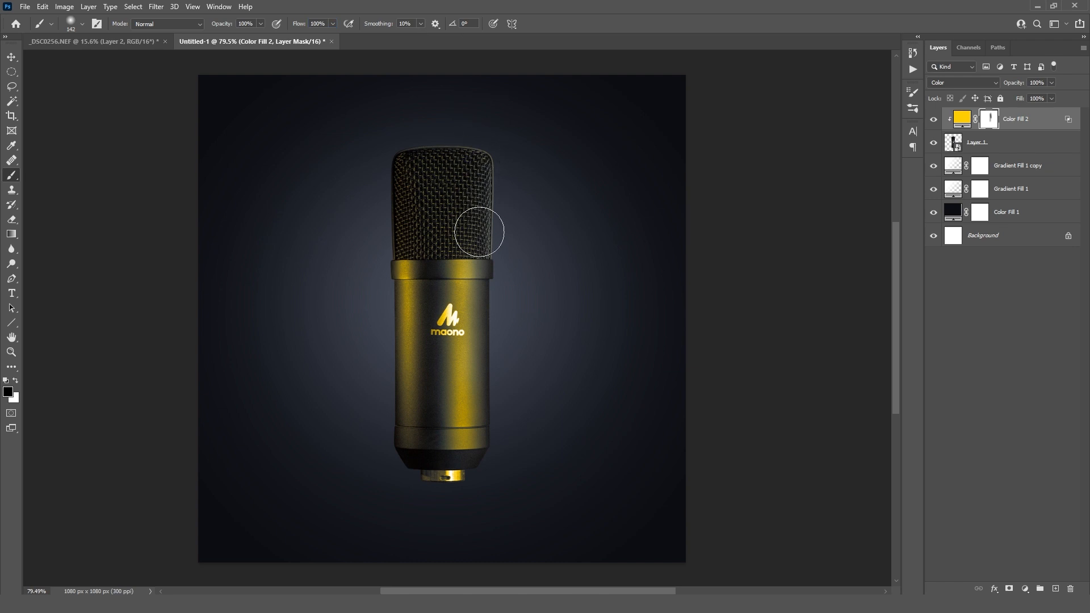
pyautogui.moveTo(479, 229)
pyautogui.mouseDown()
pyautogui.moveTo(481, 330)
pyautogui.moveTo(465, 336)
pyautogui.moveTo(456, 541)
pyautogui.moveTo(428, 473)
pyautogui.mouseUp()
pyautogui.press('x')
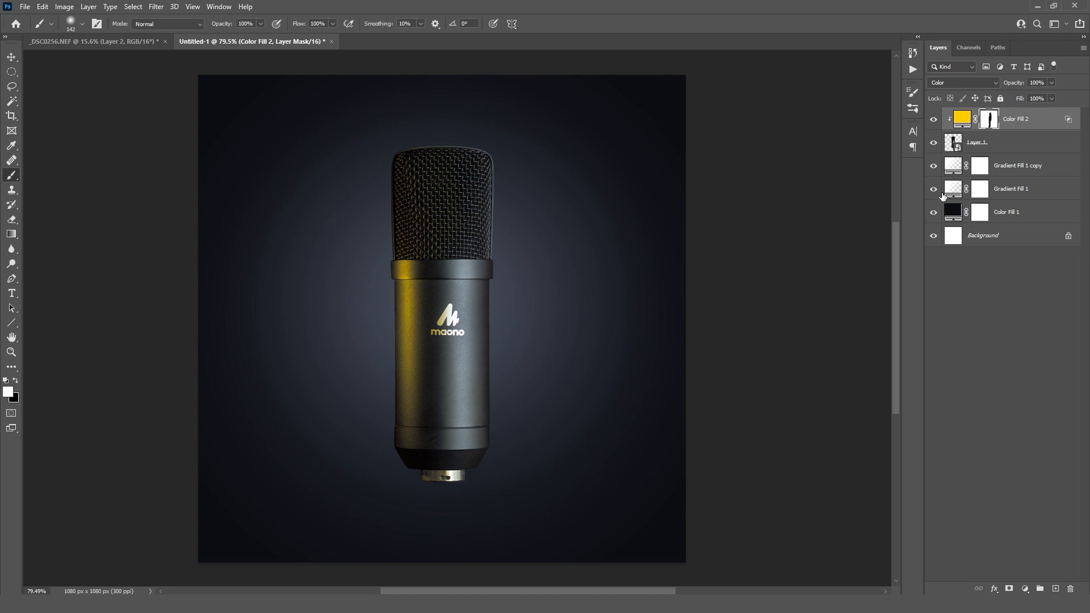
# Step: Add a saturated blue solid color fill layer above the yellow fill
pyautogui.click(1026, 592)
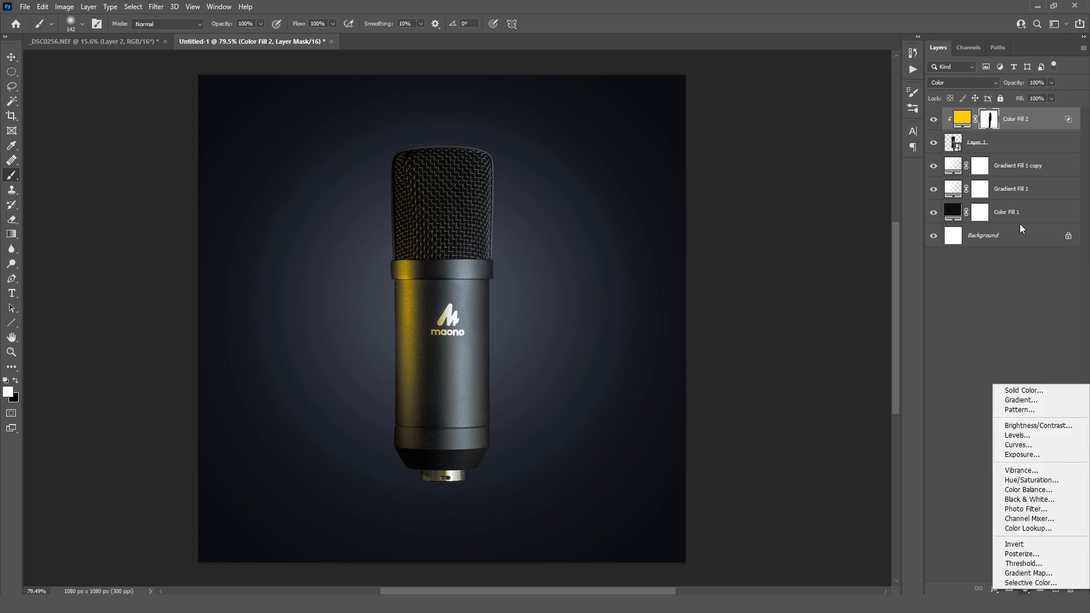
pyautogui.click(1022, 123)
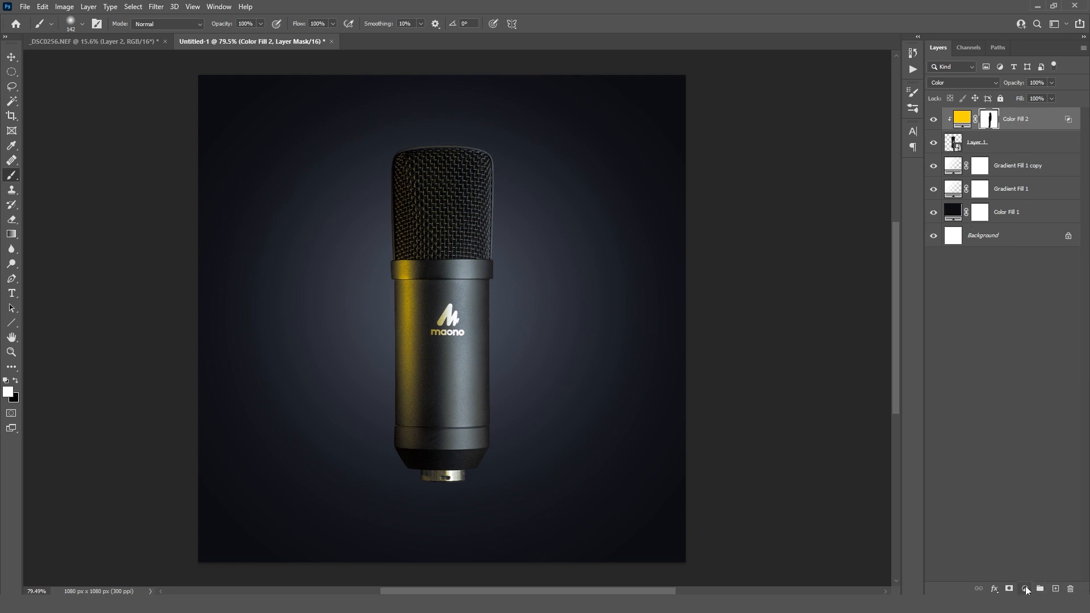
pyautogui.click(1026, 589)
pyautogui.click(1013, 386)
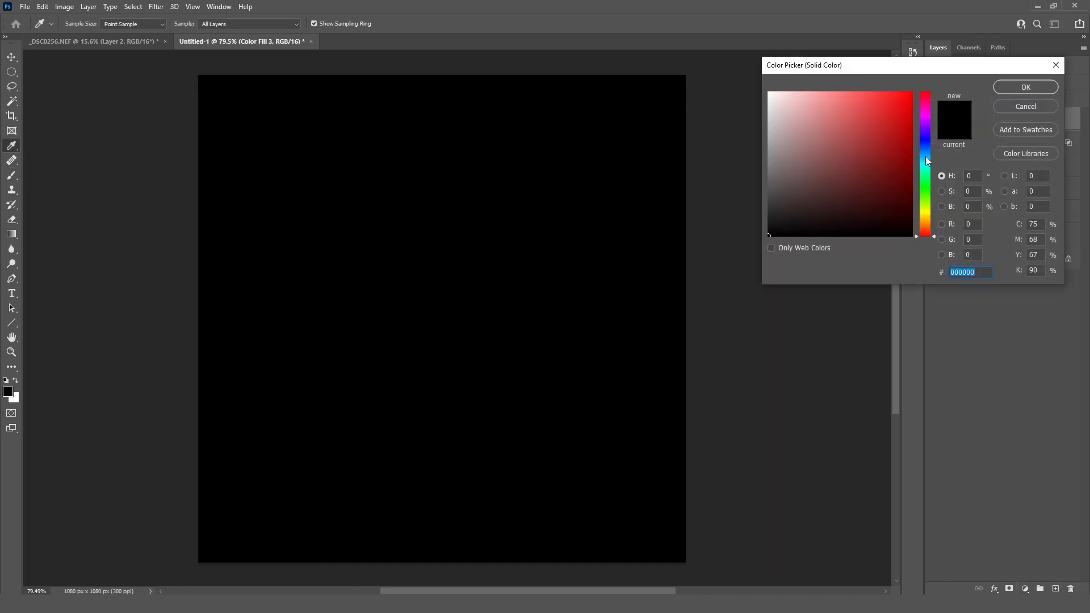
pyautogui.click(925, 154)
pyautogui.moveTo(912, 143); pyautogui.dragTo(915, 129)
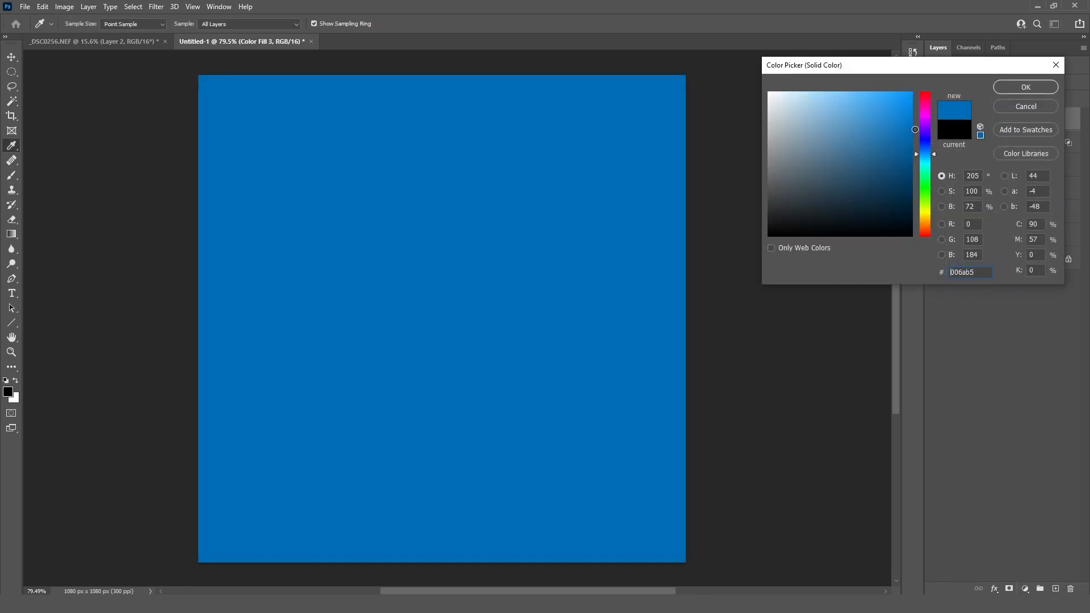
pyautogui.click(927, 152)
pyautogui.click(1010, 90)
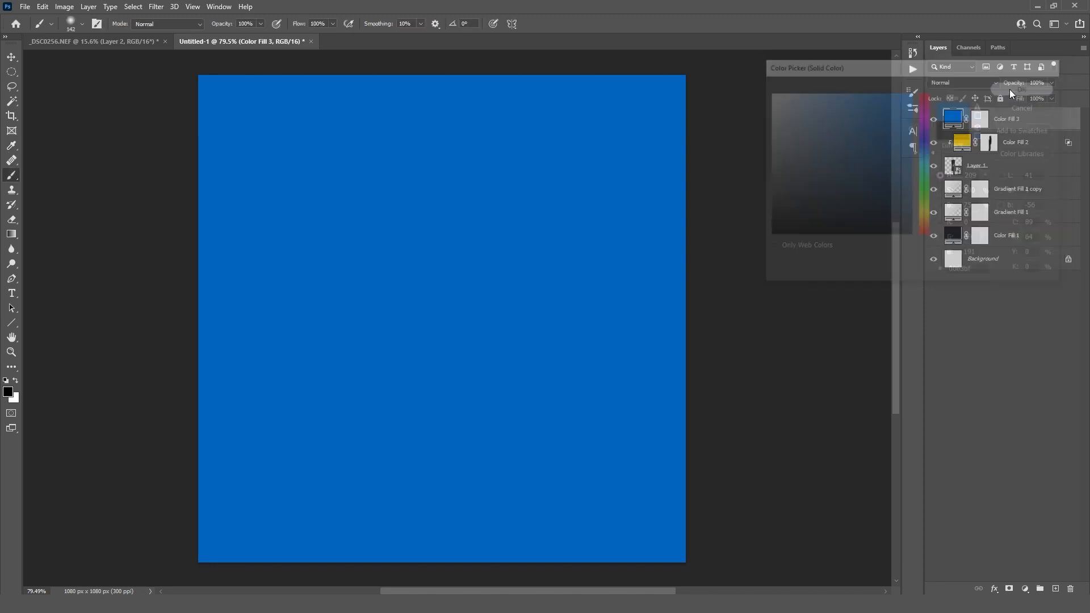
# Step: Clip the blue fill to the microphone layer and set its blend mode to Color
pyautogui.keyDown('alt'); pyautogui.click(954, 131); pyautogui.keyUp('alt')
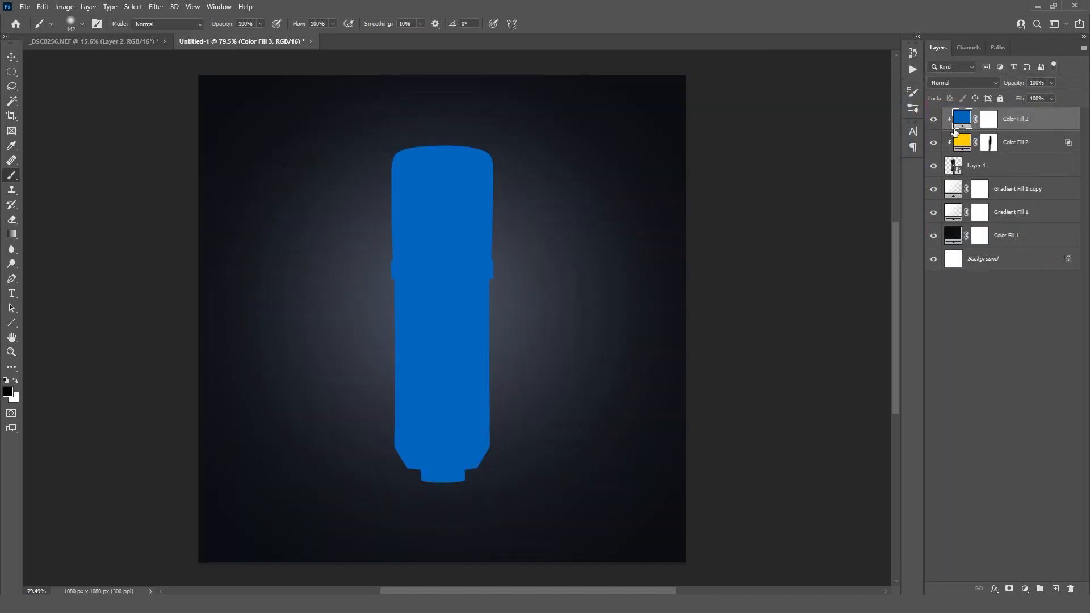
pyautogui.click(960, 83)
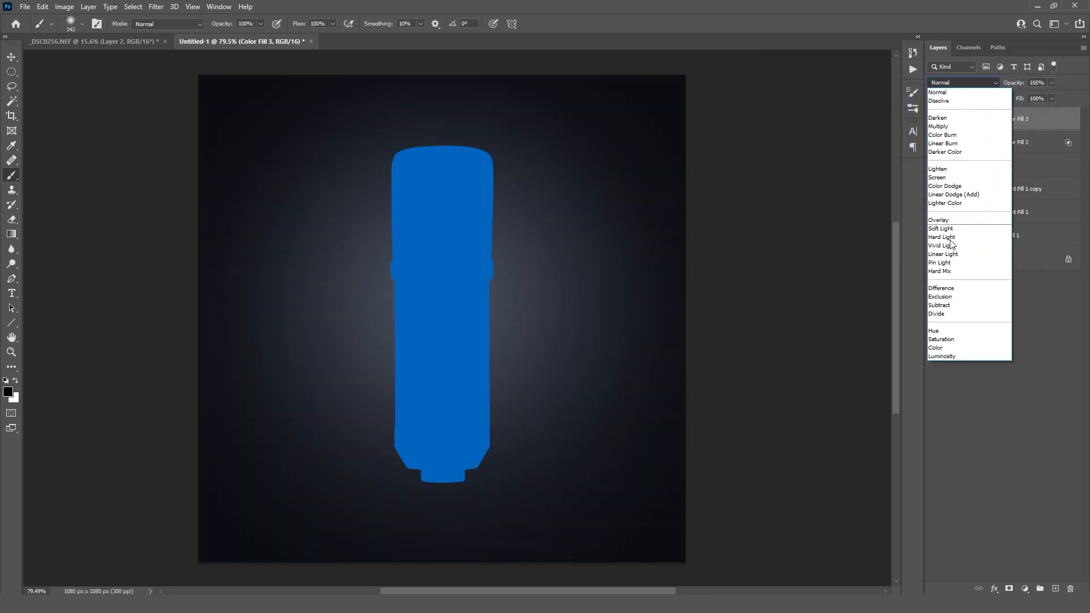
pyautogui.click(942, 345)
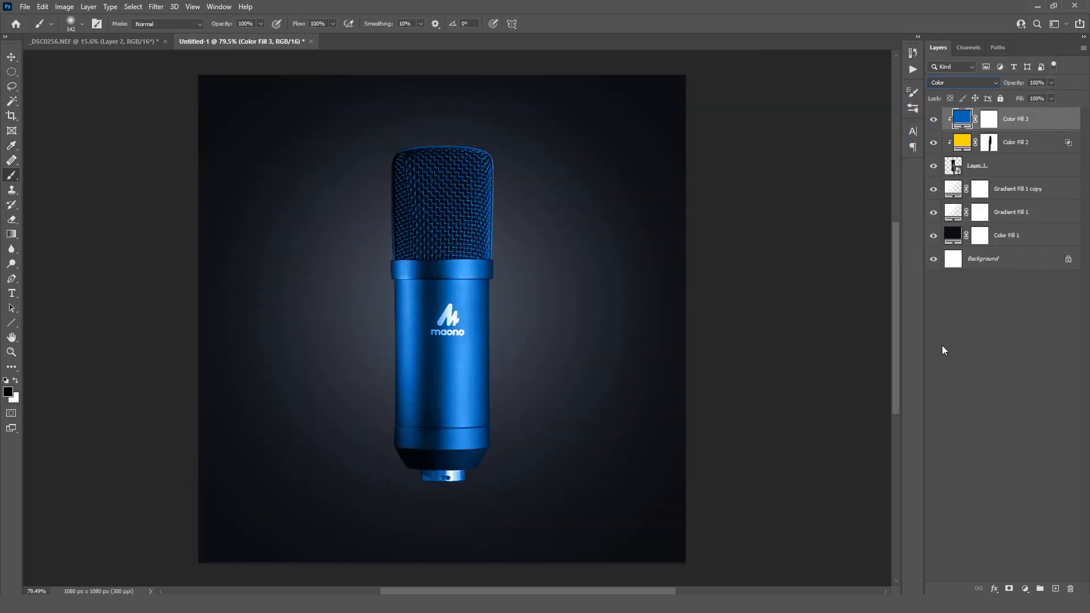
# Step: Split the blue fill's Blend If underlying-layer black point to 45 / 131
pyautogui.doubleClick(1052, 119)
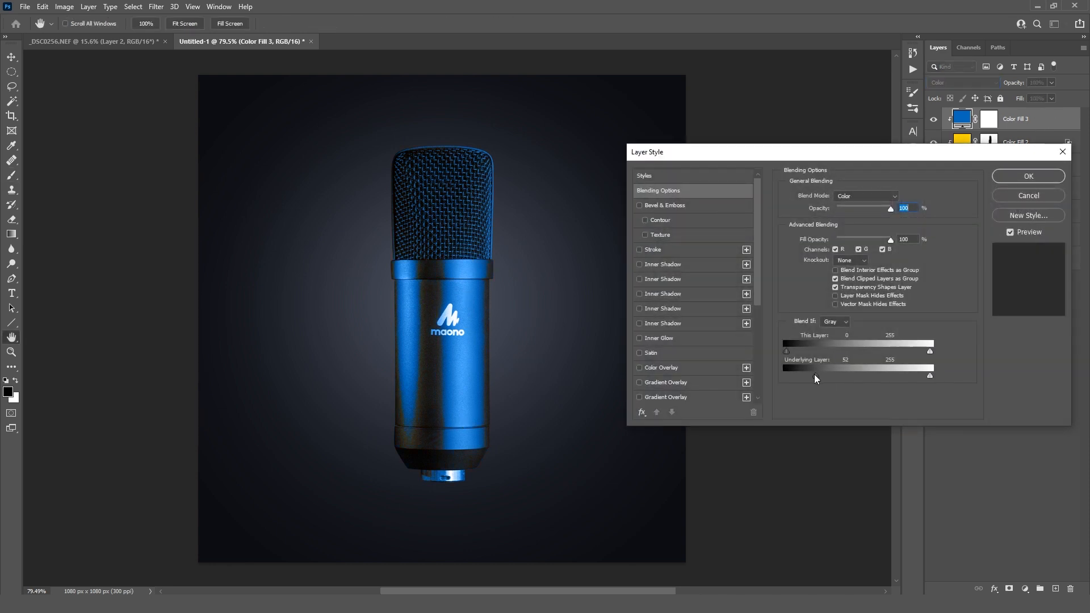
pyautogui.keyDown('alt'); pyautogui.moveTo(813, 374); pyautogui.dragTo(861, 376); pyautogui.keyUp('alt')
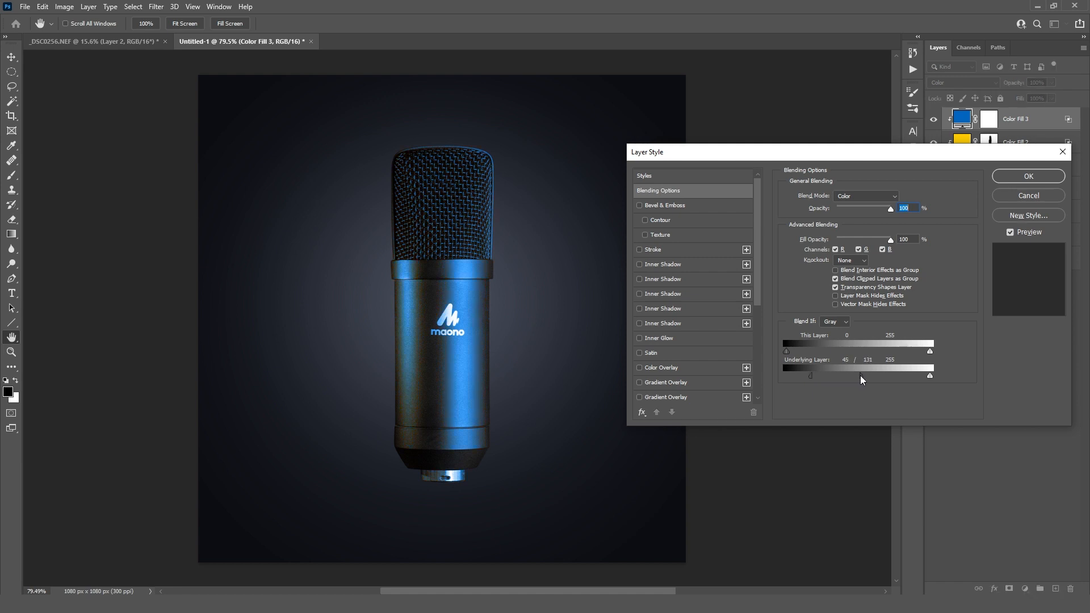
pyautogui.click(1026, 179)
# Step: Paint black on the blue fill's mask with a larger soft brush to remove blue from the microphone's left side
pyautogui.click(989, 121)
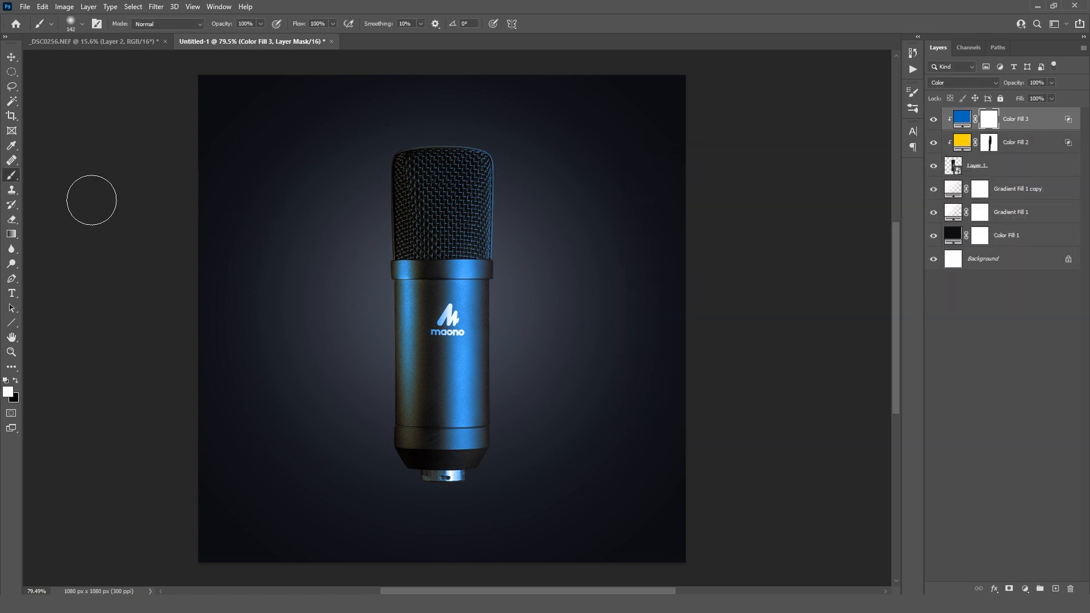
pyautogui.press(']')
pyautogui.moveTo(403, 262); pyautogui.dragTo(402, 402)
pyautogui.moveTo(397, 126)
pyautogui.mouseDown()
pyautogui.moveTo(405, 402)
pyautogui.moveTo(401, 392)
pyautogui.mouseUp()
pyautogui.moveTo(384, 272); pyautogui.dragTo(395, 275)
pyautogui.moveTo(399, 217); pyautogui.dragTo(386, 522)
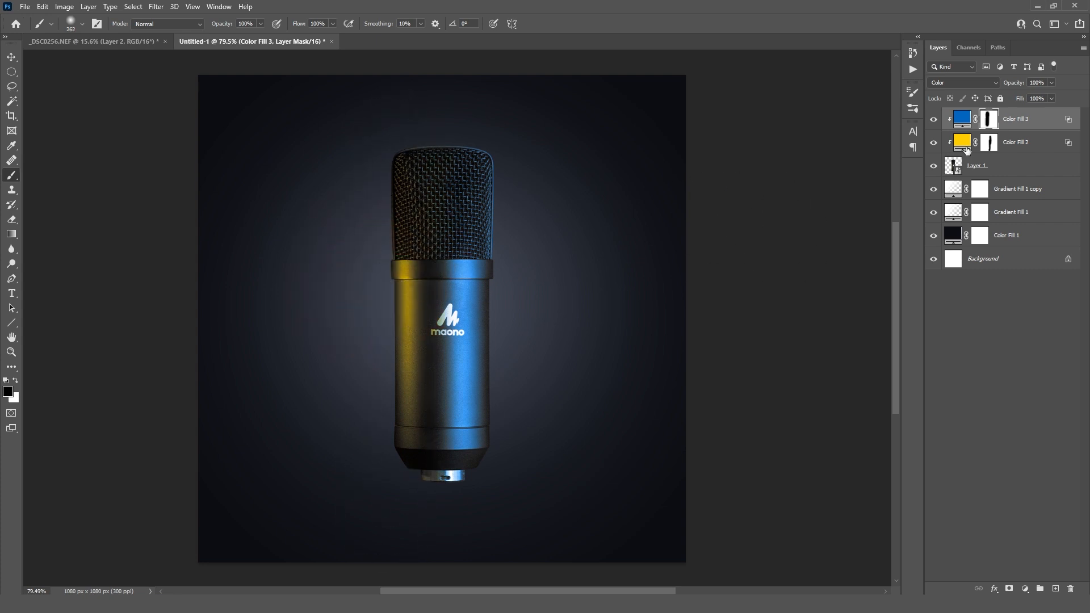
pyautogui.press('x')
# Step: Compare the microphone with the yellow and blue fill layers hidden and shown
pyautogui.scroll(-3, 460, 386)
pyautogui.scroll(2, 537, 370)
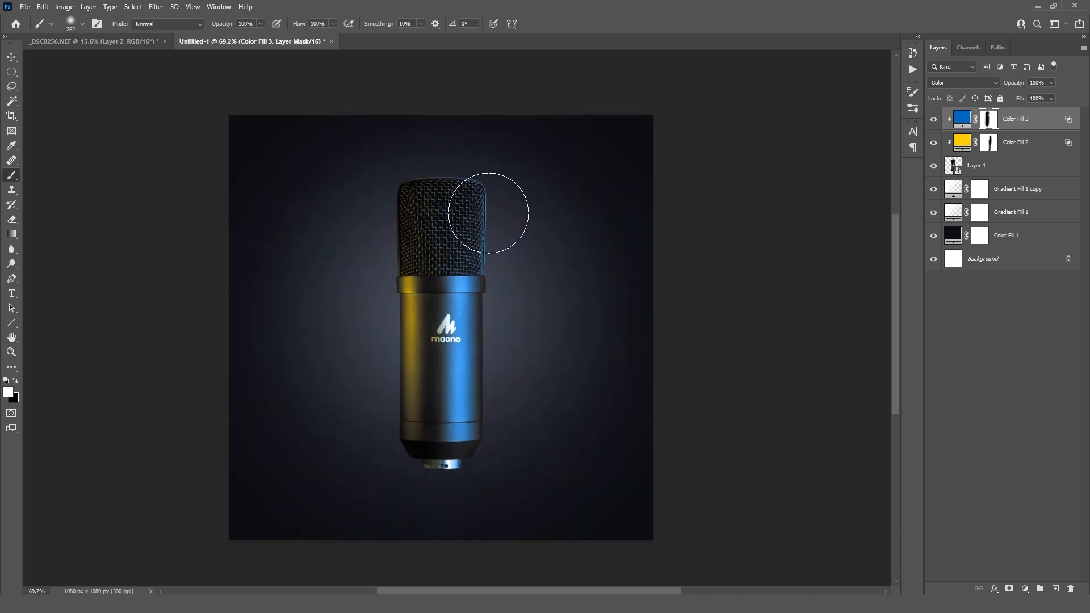
pyautogui.click(933, 141)
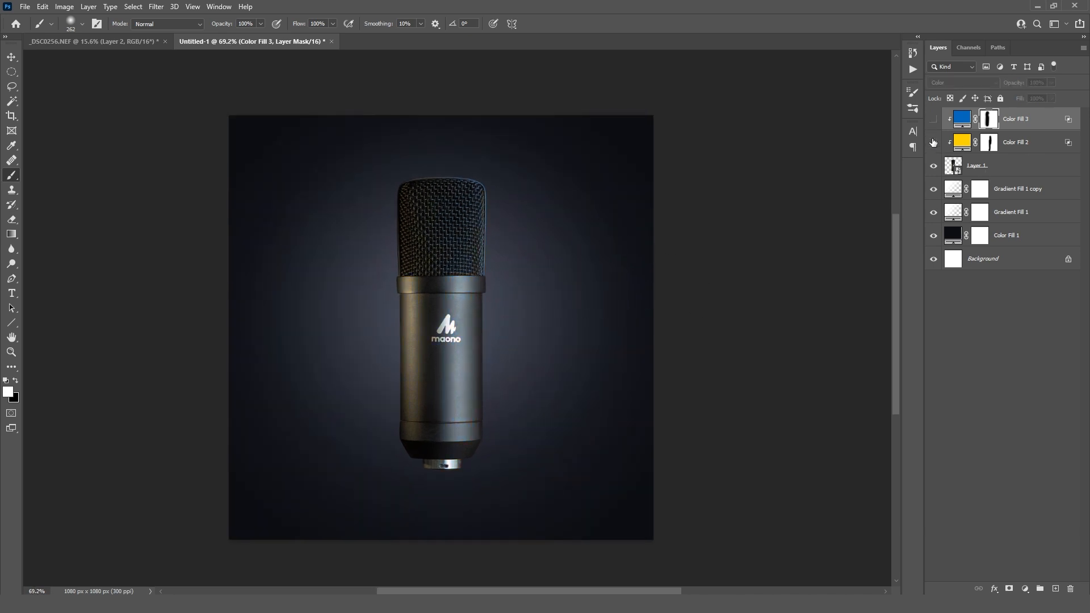
pyautogui.moveTo(933, 142); pyautogui.dragTo(933, 119)
pyautogui.scroll(2, 499, 368)
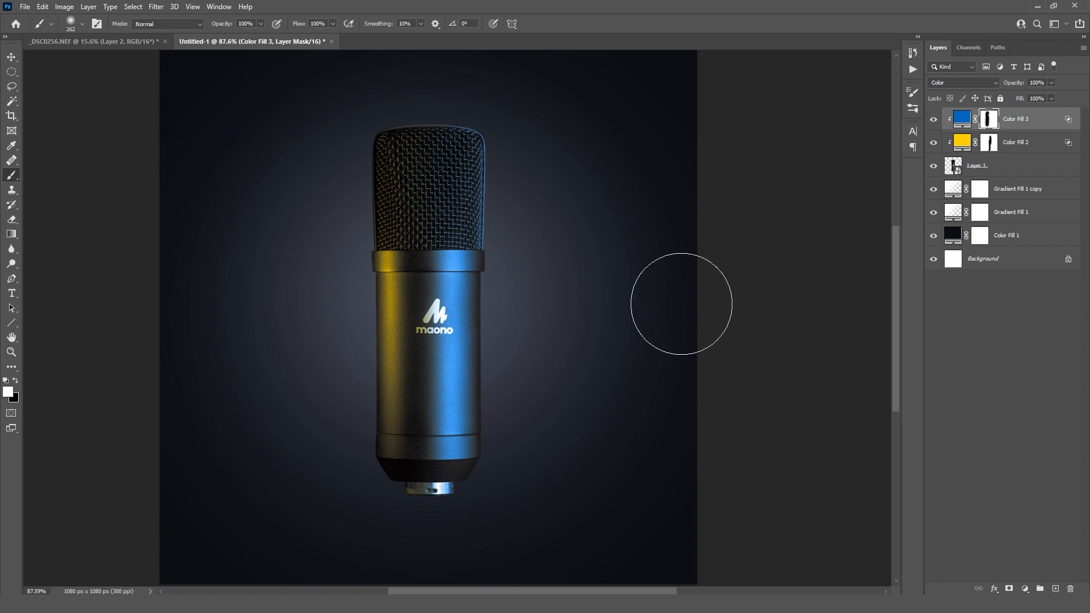
# Step: Add a Curves adjustment clipped to the microphone layer and shape a slight S-curve that deepens the shadows and lifts the highlights
pyautogui.click(992, 167)
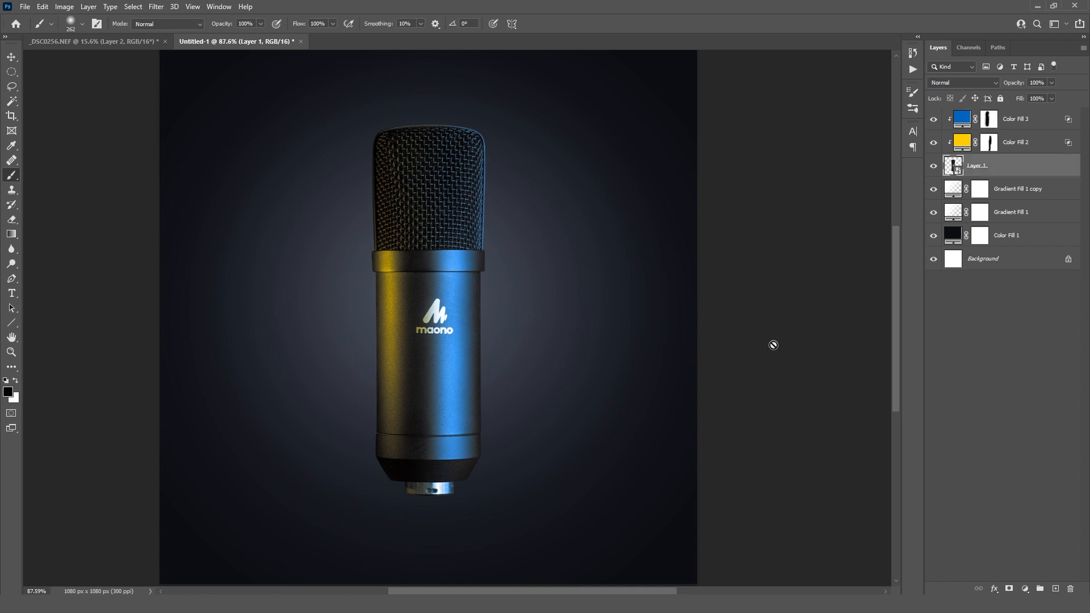
pyautogui.click(1025, 589)
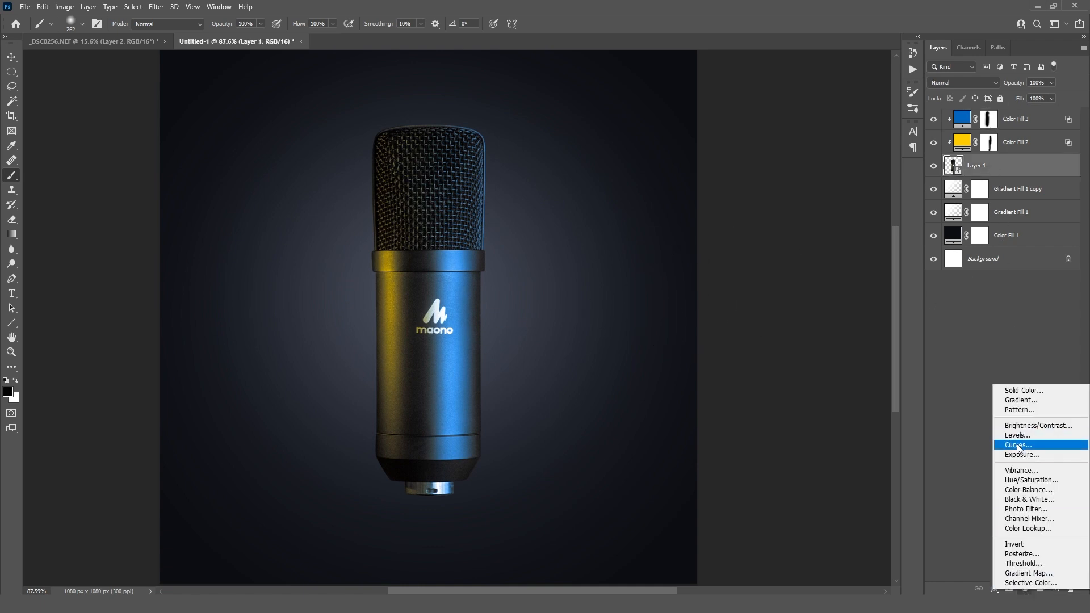
pyautogui.click(1014, 447)
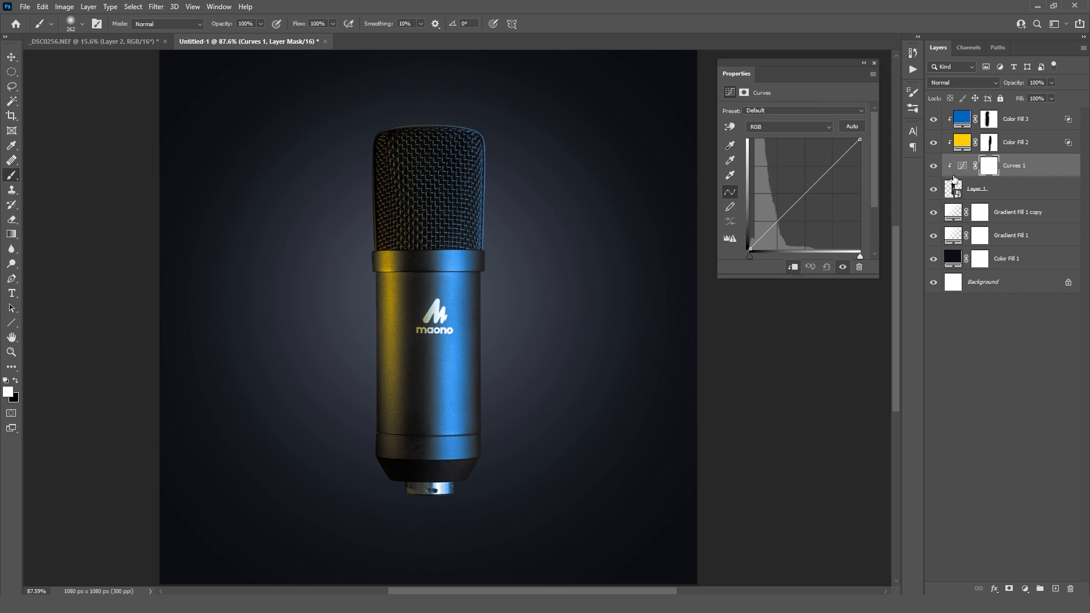
pyautogui.moveTo(773, 225); pyautogui.dragTo(773, 231)
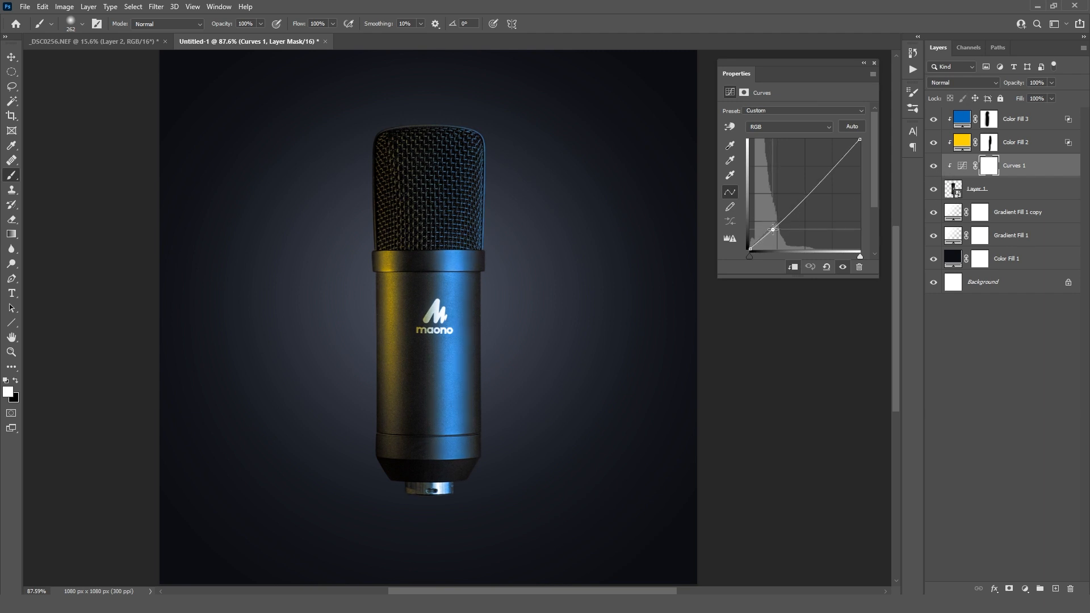
pyautogui.click(827, 174)
pyautogui.moveTo(828, 173); pyautogui.dragTo(827, 165)
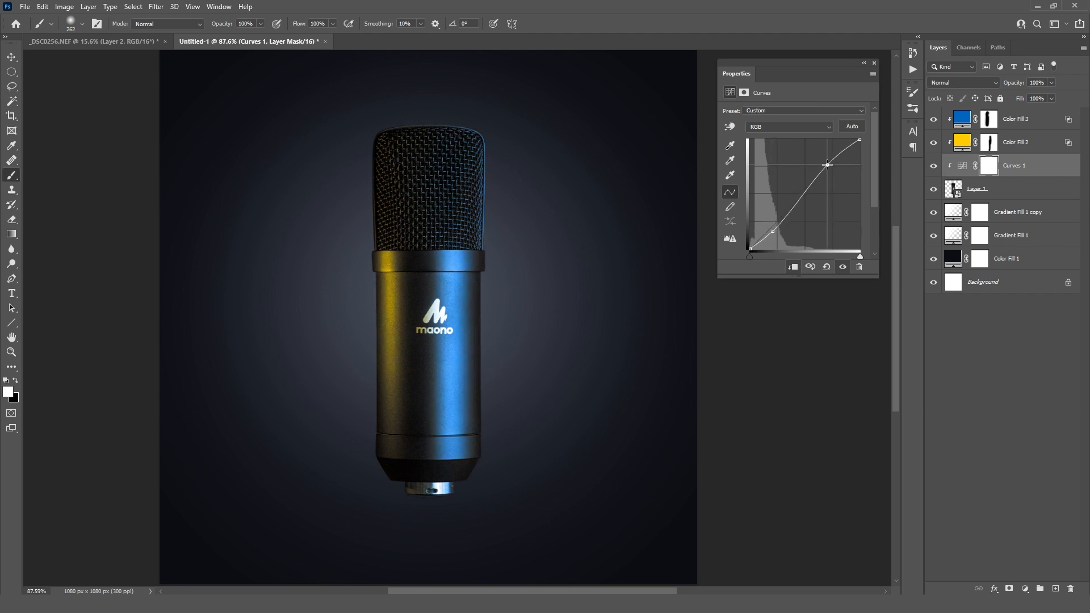
pyautogui.moveTo(772, 232); pyautogui.dragTo(780, 226)
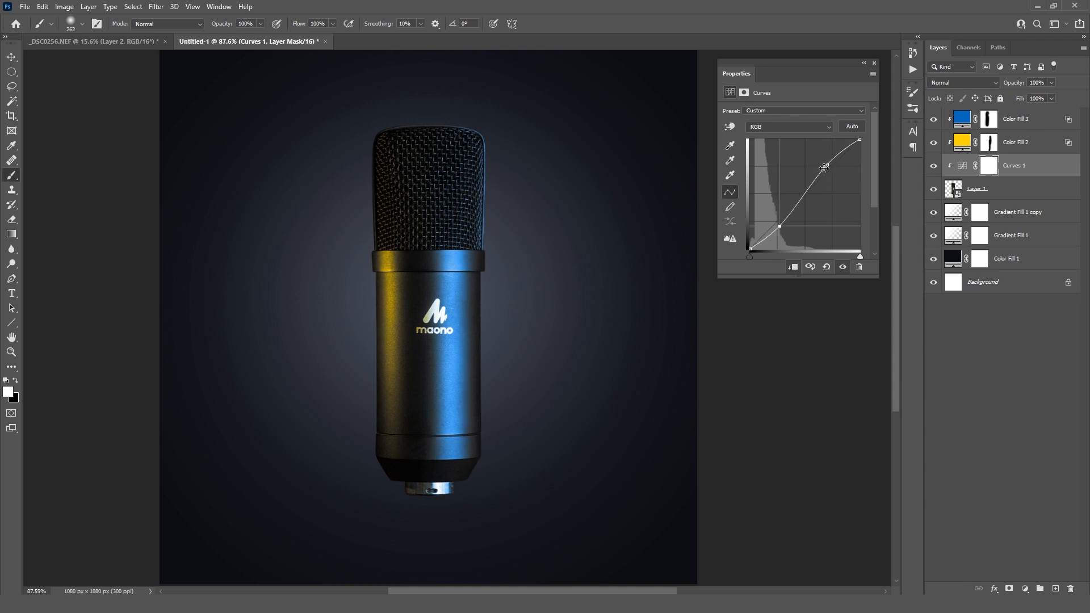
pyautogui.click(874, 63)
pyautogui.scroll(-1, 409, 328)
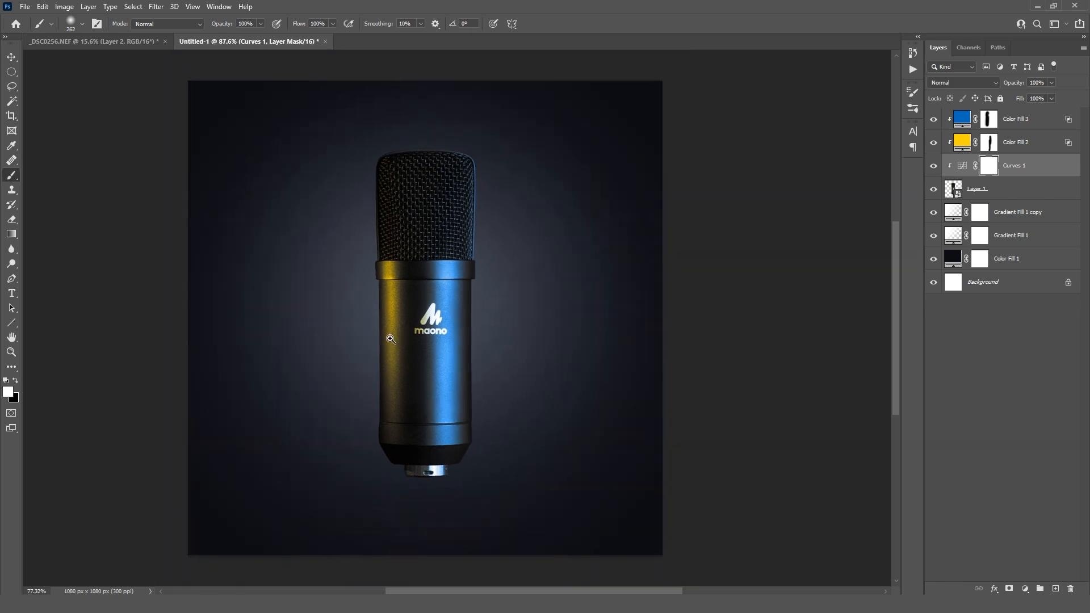
# Step: Add a second clipped Curves adjustment above the blue fill and raise its midtones to brighten the microphone
pyautogui.click(1008, 125)
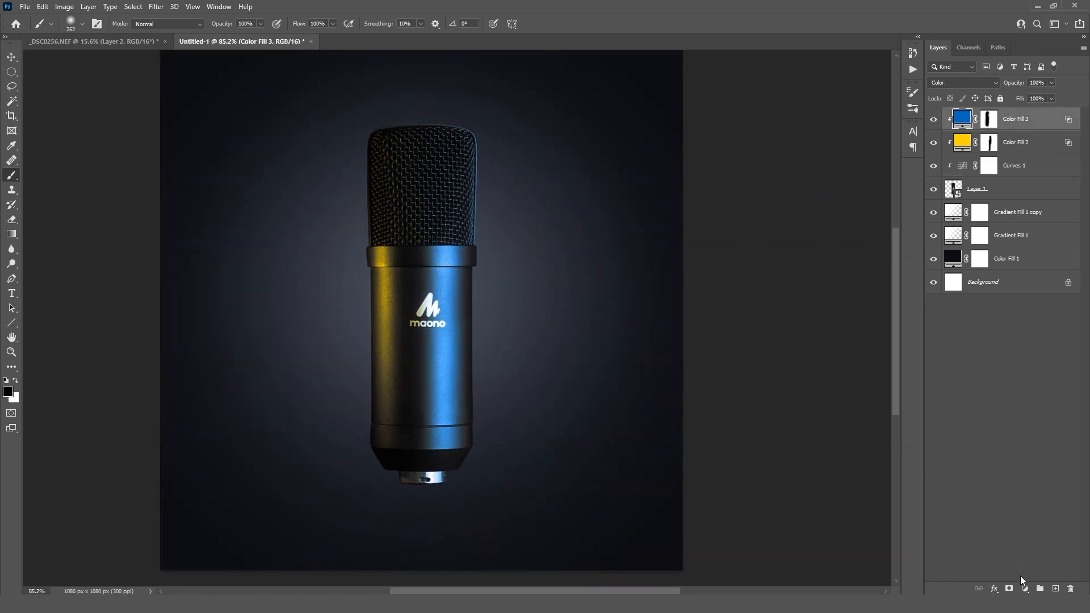
pyautogui.click(1025, 589)
pyautogui.click(1008, 441)
pyautogui.keyDown('alt'); pyautogui.click(956, 129); pyautogui.keyUp('alt')
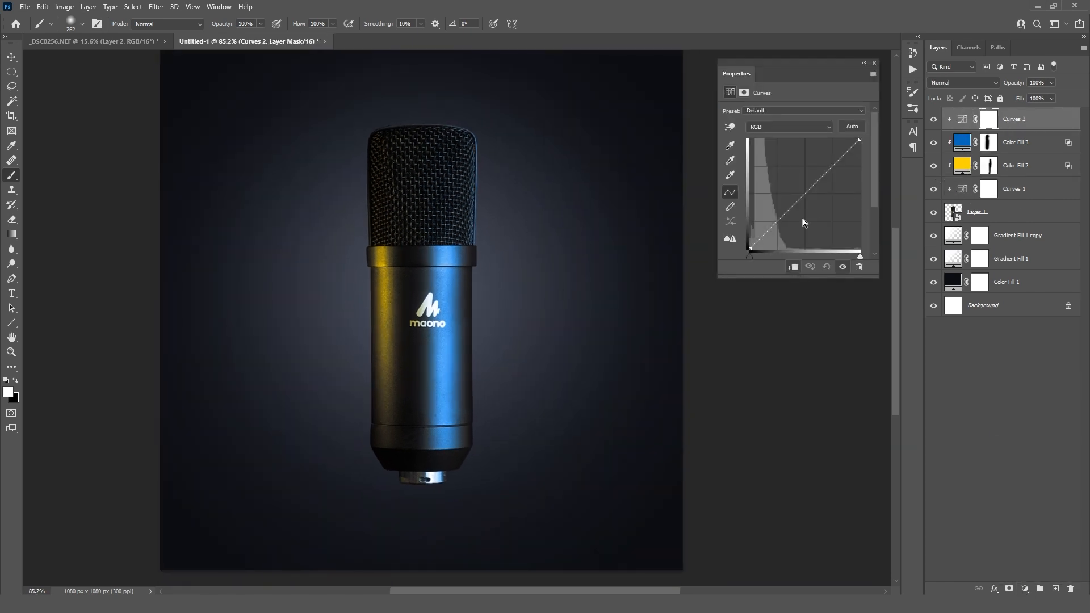
pyautogui.moveTo(801, 195); pyautogui.dragTo(795, 179)
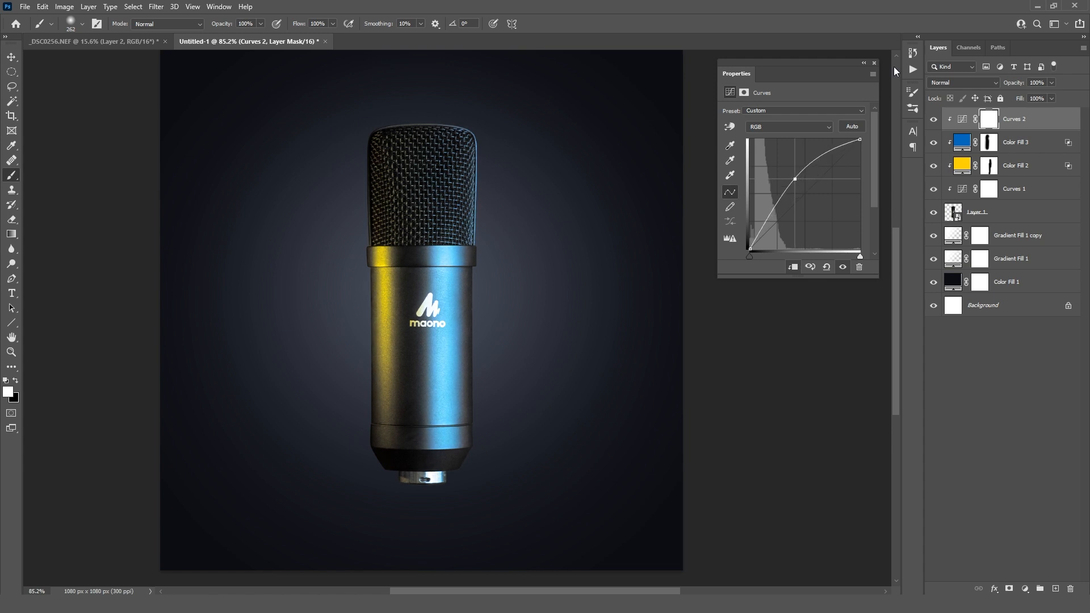
pyautogui.click(875, 63)
# Step: Compare the microphone's grille and body with the brightening Curves layer hidden and shown
pyautogui.scroll(5, 417, 199)
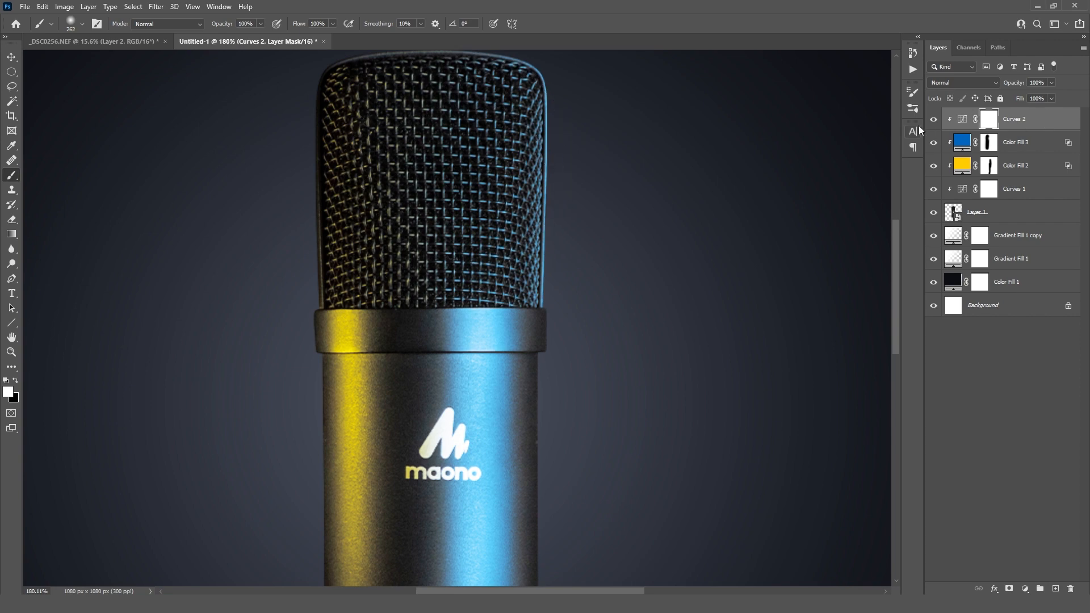
pyautogui.click(932, 123)
pyautogui.click(932, 121)
pyautogui.moveTo(473, 169); pyautogui.dragTo(486, 197)
pyautogui.moveTo(442, 359); pyautogui.dragTo(433, 366)
pyautogui.moveTo(421, 153); pyautogui.dragTo(438, 183)
pyautogui.moveTo(477, 289); pyautogui.dragTo(367, 295)
pyautogui.moveTo(496, 279); pyautogui.dragTo(478, 281)
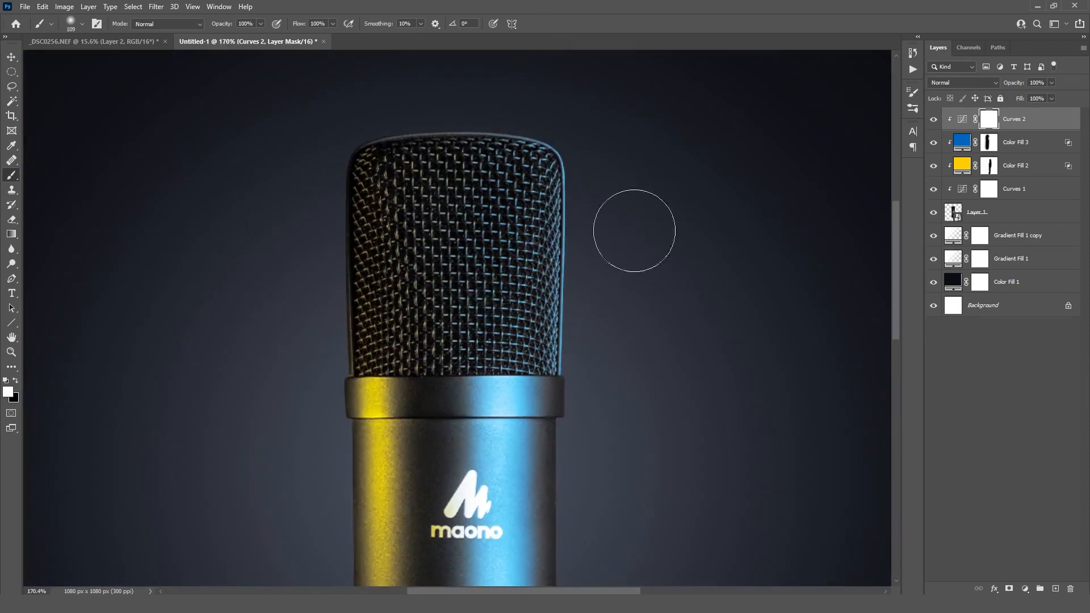
# Step: Split the Curves 2 layer's Blend If underlying-layer black point so the brightening skips the microphone's dark areas
pyautogui.click(1055, 129)
pyautogui.press('h')
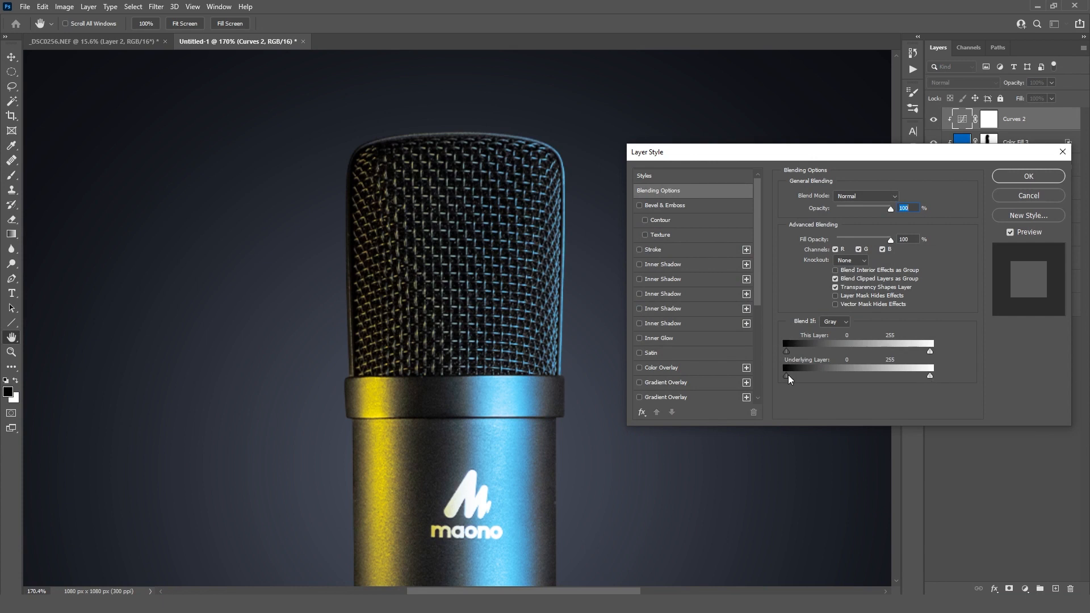
pyautogui.moveTo(788, 374); pyautogui.dragTo(839, 373)
pyautogui.press('alt')
pyautogui.scroll(4, 494, 265)
pyautogui.press('Return')
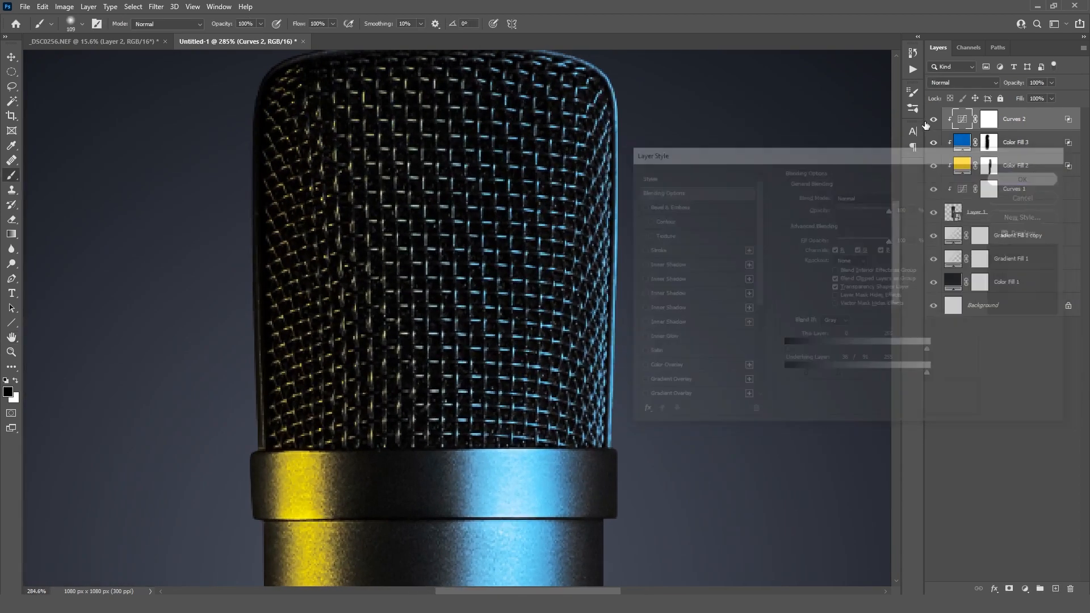
pyautogui.moveTo(333, 262); pyautogui.dragTo(264, 246)
pyautogui.moveTo(321, 367); pyautogui.dragTo(382, 365)
# Step: Paint black on the Curves 2 mask with a soft brush over the microphone's body to remove the brightening there
pyautogui.click(988, 118)
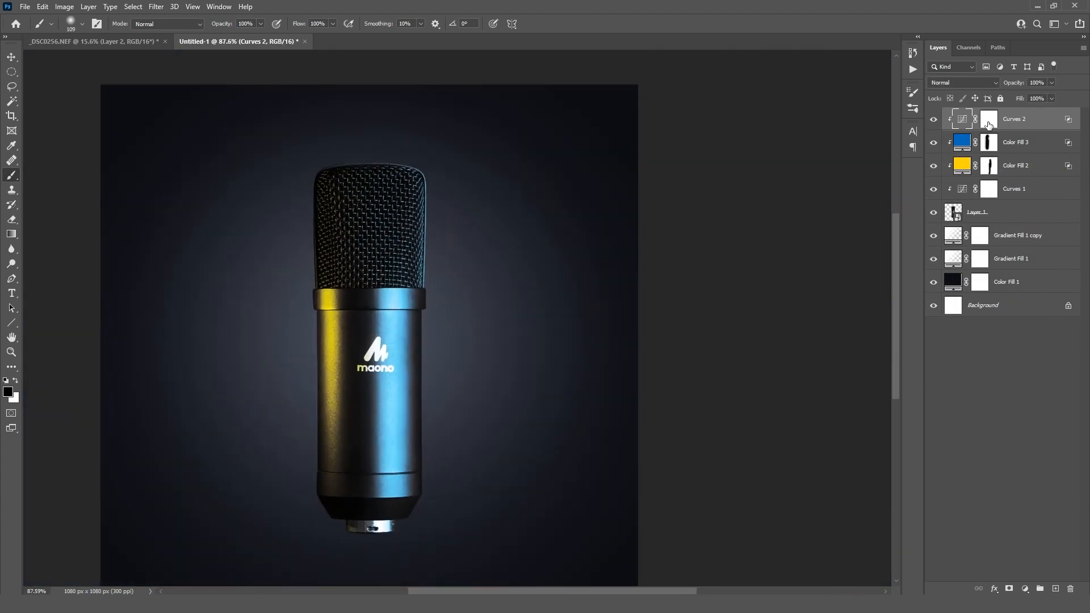
pyautogui.press('x')
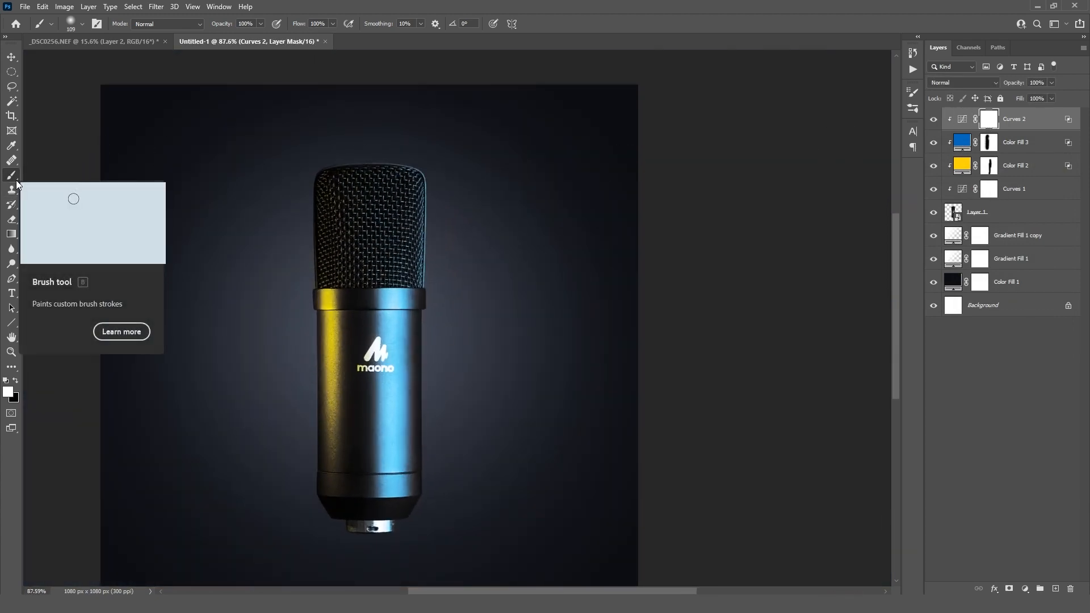
pyautogui.click(16, 383)
pyautogui.moveTo(272, 373)
pyautogui.mouseDown()
pyautogui.moveTo(286, 374)
pyautogui.moveTo(324, 324)
pyautogui.mouseUp()
pyautogui.moveTo(413, 328)
pyautogui.mouseDown()
pyautogui.moveTo(384, 372)
pyautogui.moveTo(362, 487)
pyautogui.moveTo(370, 526)
pyautogui.mouseUp()
pyautogui.moveTo(494, 339)
pyautogui.mouseDown()
pyautogui.moveTo(473, 339)
pyautogui.moveTo(611, 271)
pyautogui.mouseUp()
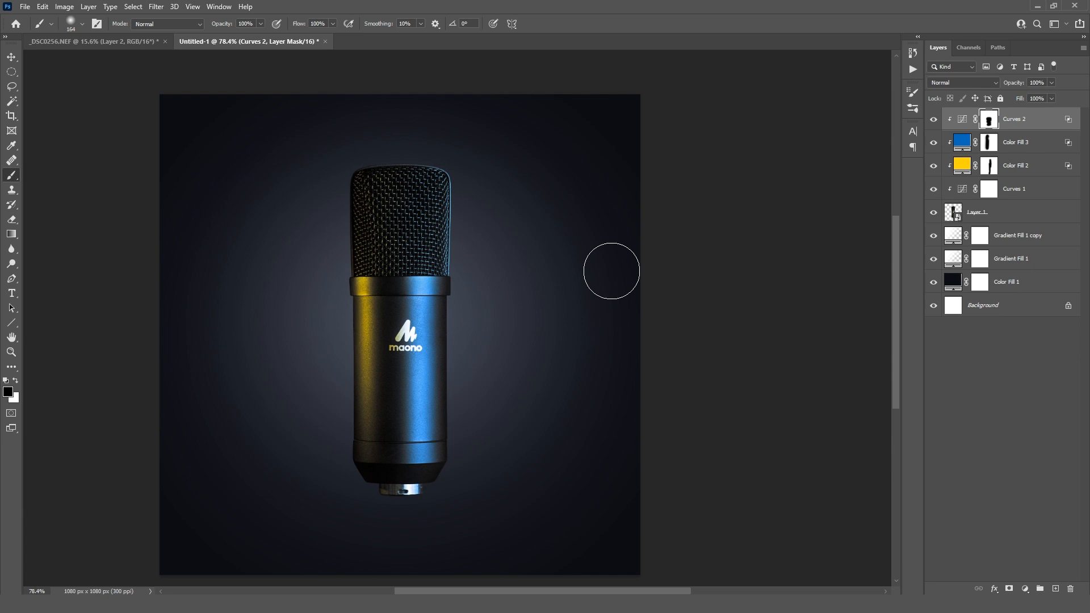
pyautogui.moveTo(472, 230); pyautogui.dragTo(436, 232)
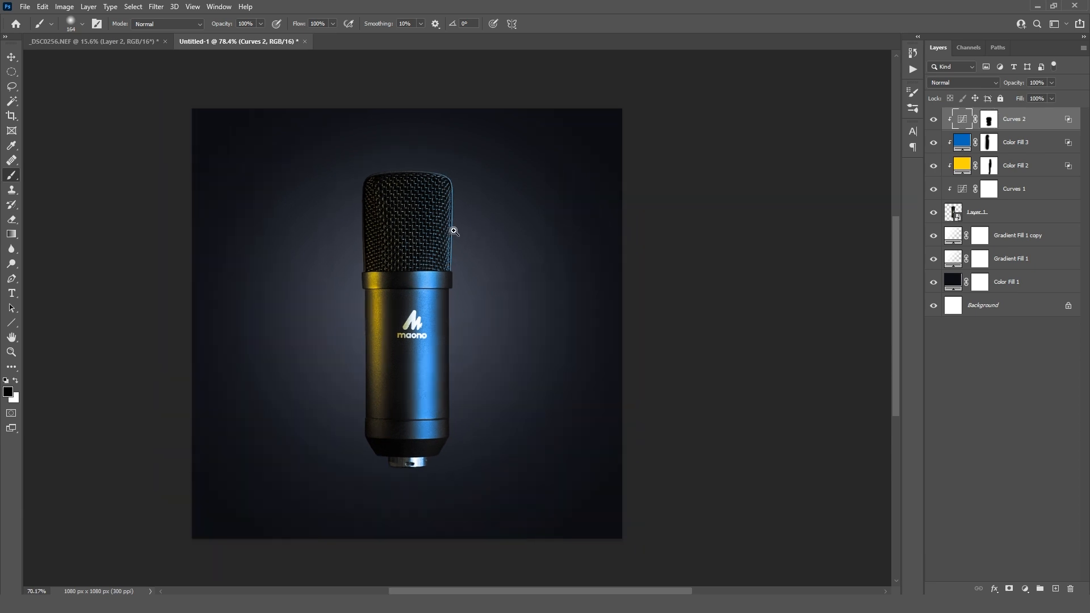
pyautogui.moveTo(438, 366); pyautogui.dragTo(457, 367)
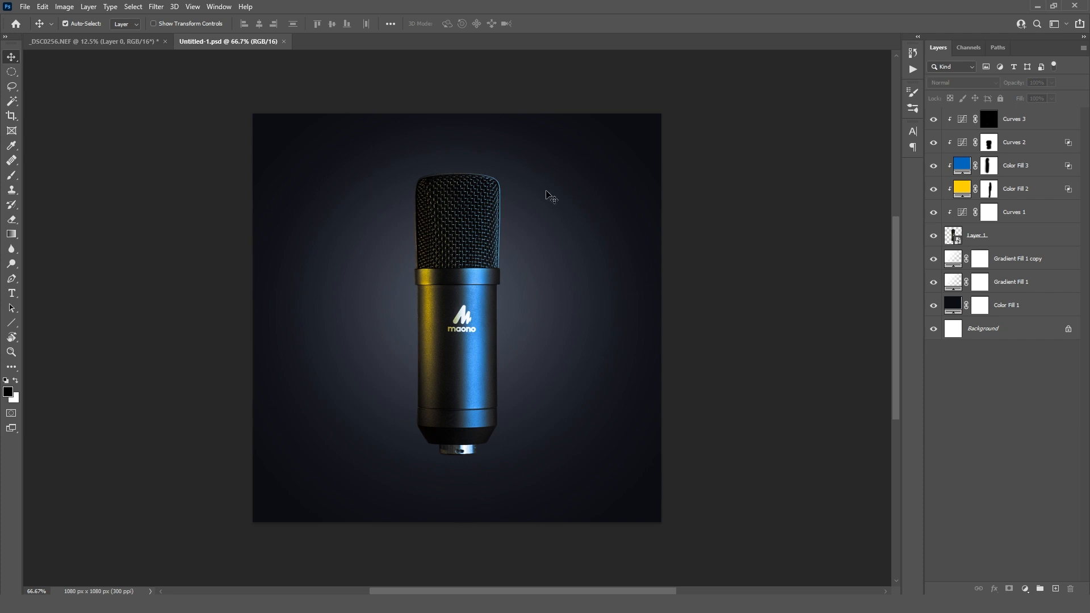
# Step: Add the text MAONO in Bebas Regular to the left of the microphone
pyautogui.click(11, 293)
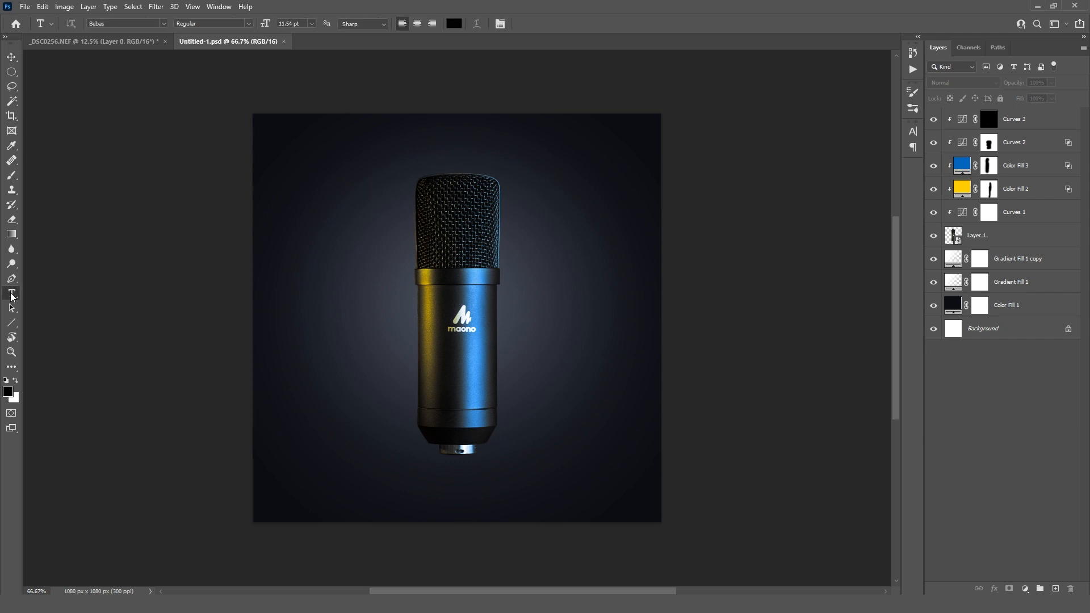
pyautogui.click(340, 293)
pyautogui.write('M')
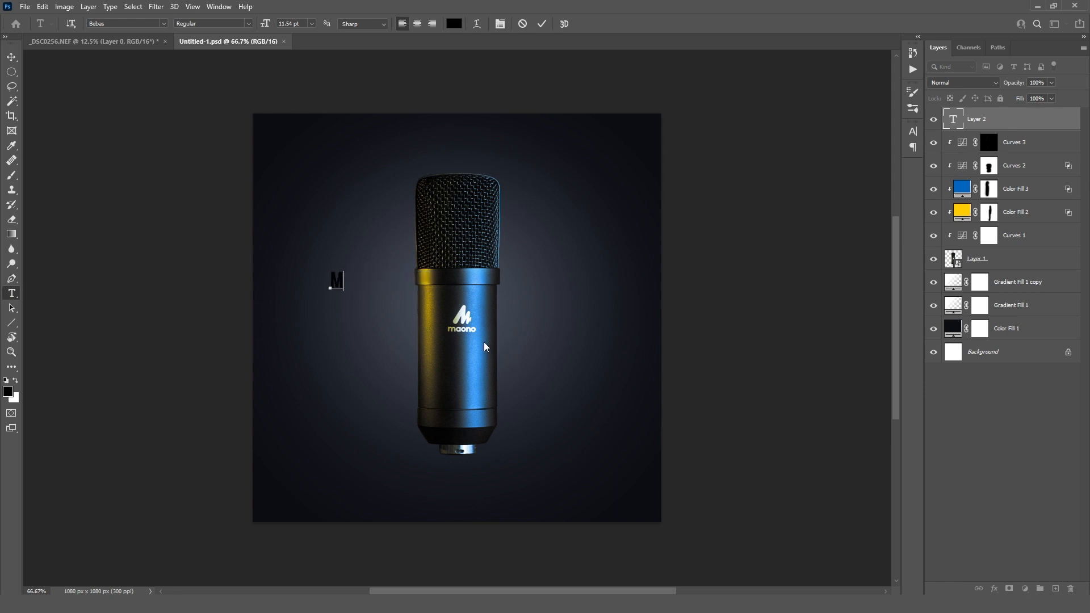
pyautogui.write('AONO')
pyautogui.moveTo(387, 283); pyautogui.dragTo(315, 283)
pyautogui.click(543, 24)
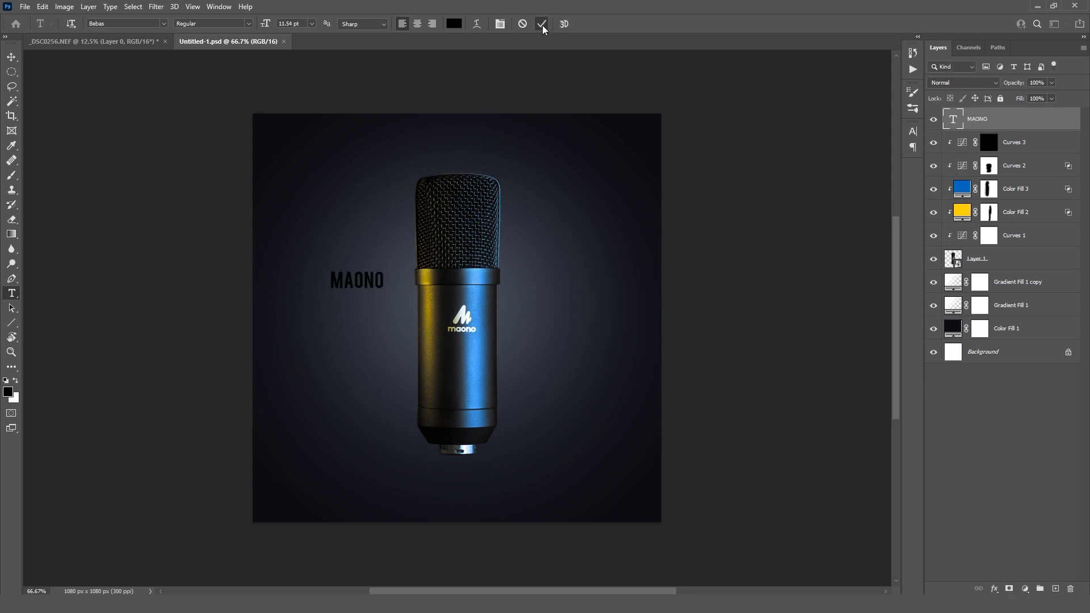
# Step: Enlarge the MAONO text to about 49.56 pt, centre it at the microphone's head and place its layer beneath the microphone layer
pyautogui.hotkey('ctrl', 't')
pyautogui.moveTo(385, 281); pyautogui.dragTo(562, 282)
pyautogui.moveTo(518, 283); pyautogui.dragTo(529, 207)
pyautogui.press('Return')
pyautogui.moveTo(1007, 120); pyautogui.dragTo(1005, 271)
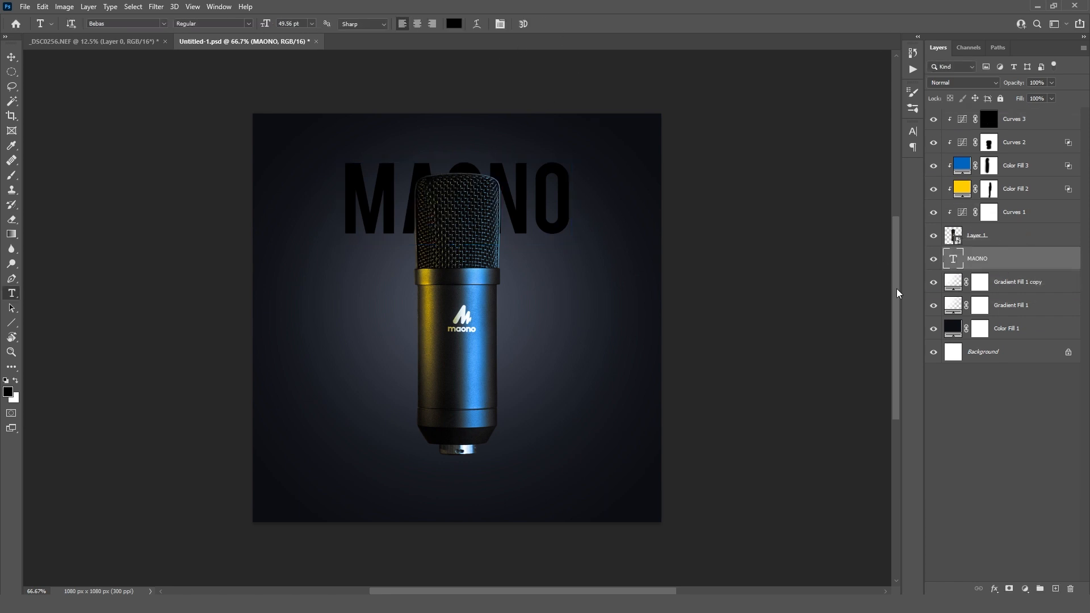
# Step: Set the MAONO text colour to yellow ffcc00
pyautogui.doubleClick(953, 259)
pyautogui.click(454, 24)
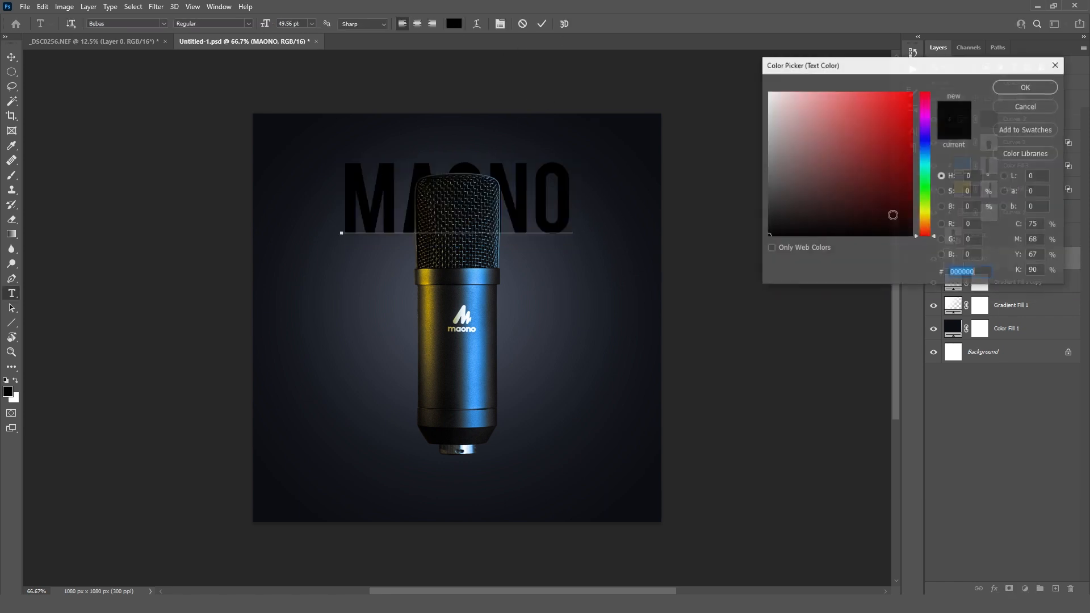
pyautogui.write('ffcc00')
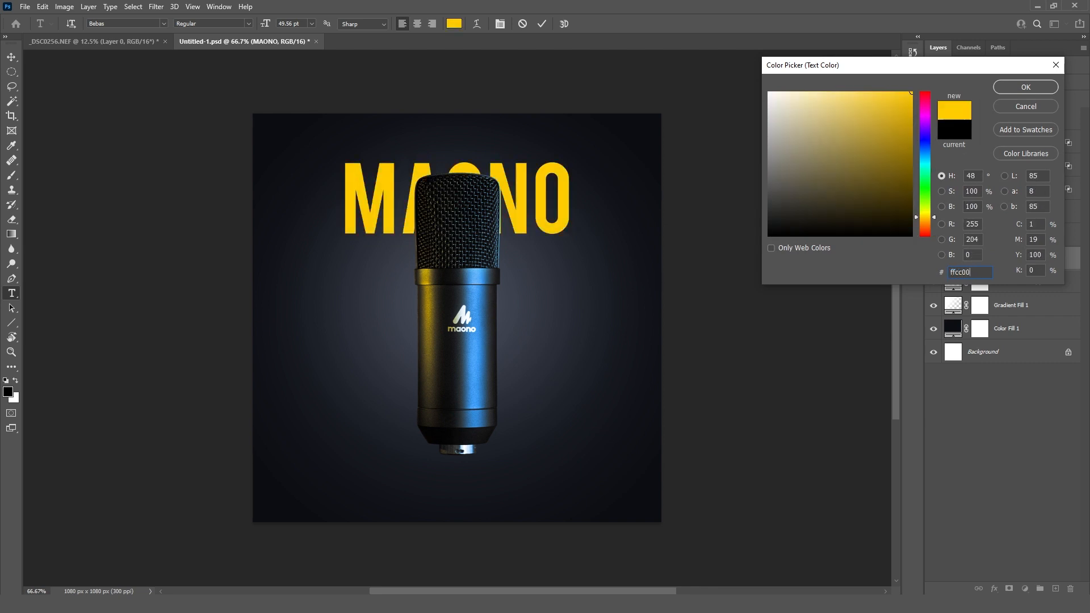
pyautogui.press('Return')
pyautogui.click(542, 23)
# Step: Scale the MAONO text up to about 84.11 pt so it spans nearly the full canvas width
pyautogui.hotkey('ctrl', 't')
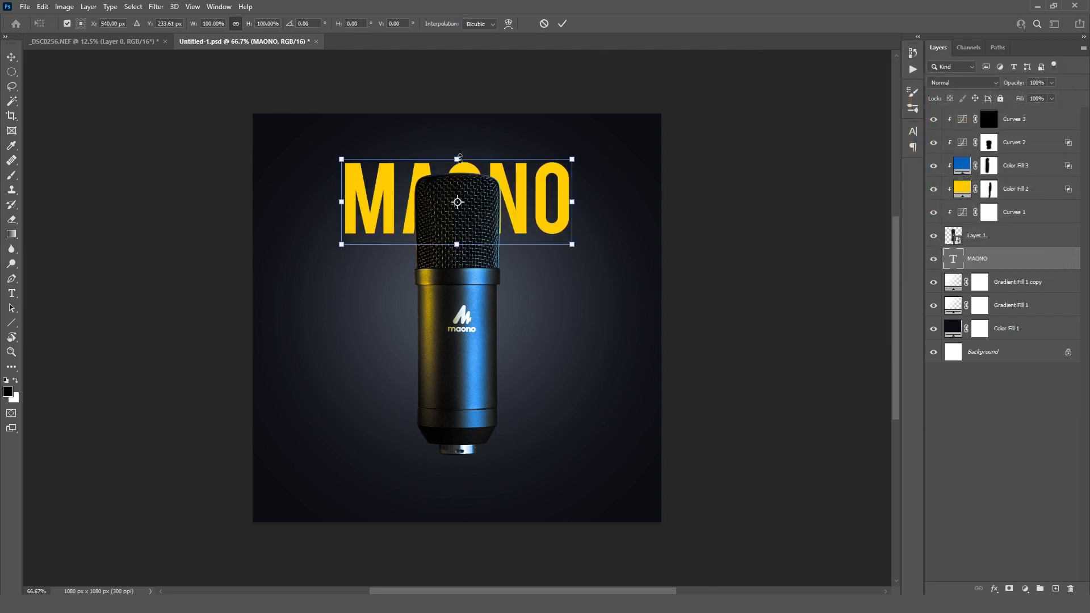
pyautogui.moveTo(455, 246); pyautogui.dragTo(458, 276)
pyautogui.click(562, 23)
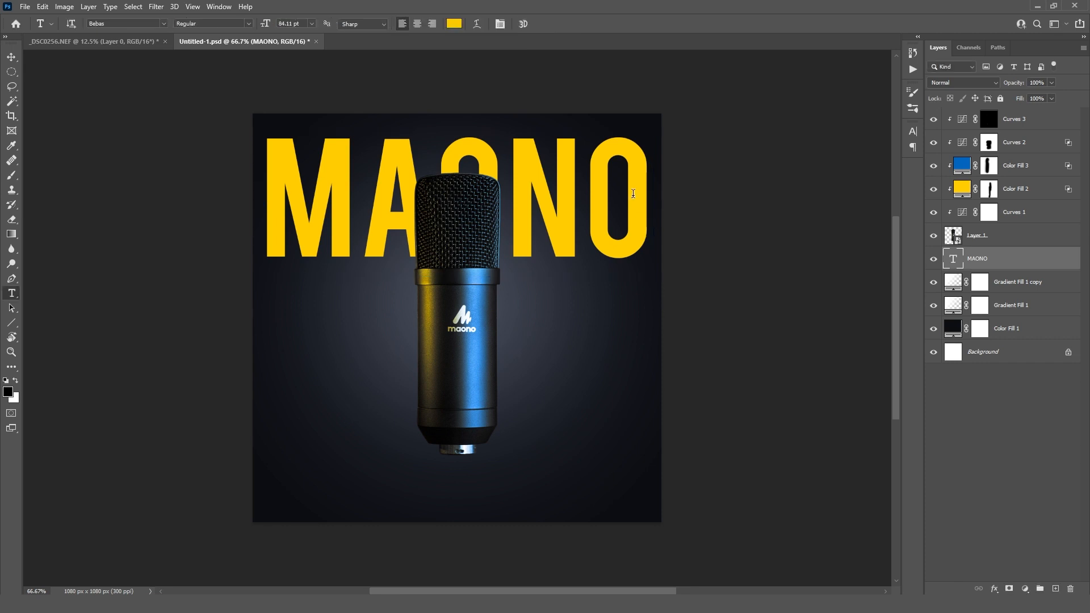
# Step: Add Inner Glow and Outer Glow effects to the MAONO text layer
pyautogui.doubleClick(1037, 262)
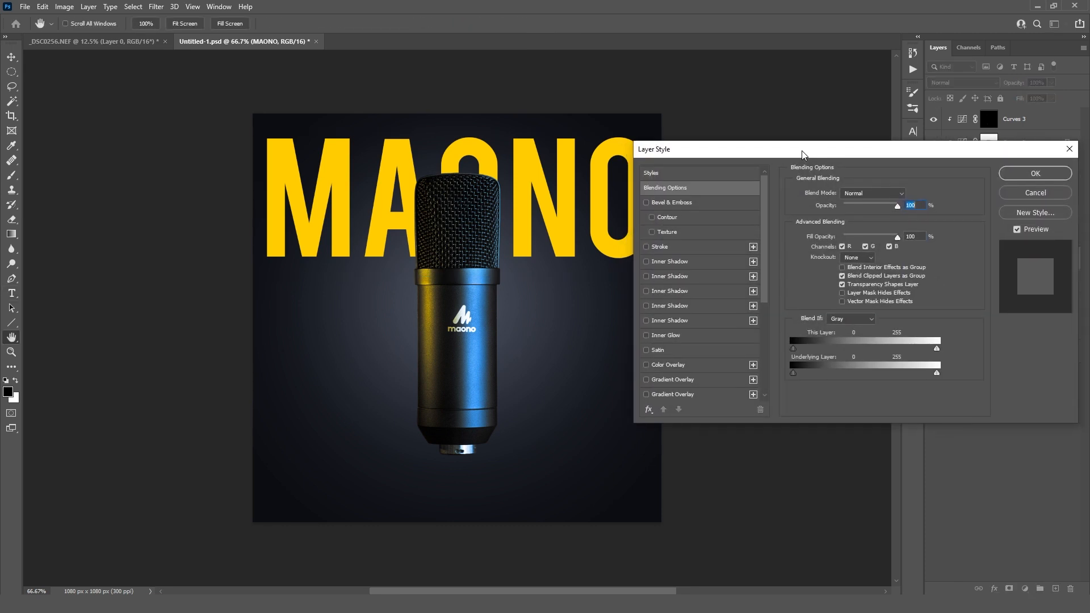
pyautogui.moveTo(803, 154); pyautogui.dragTo(682, 153)
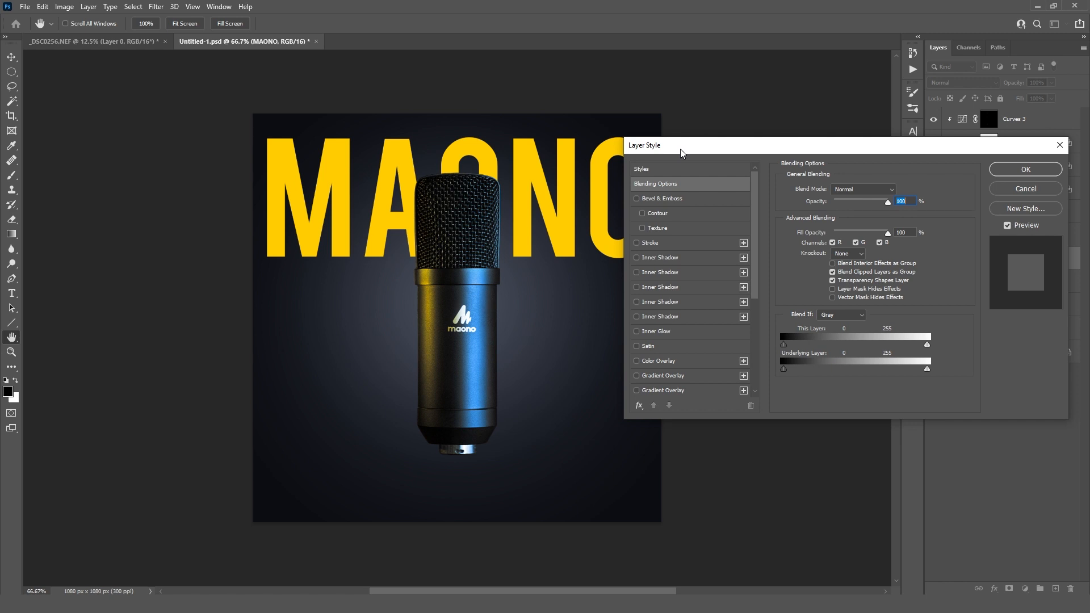
pyautogui.click(657, 332)
pyautogui.scroll(-4, 655, 316)
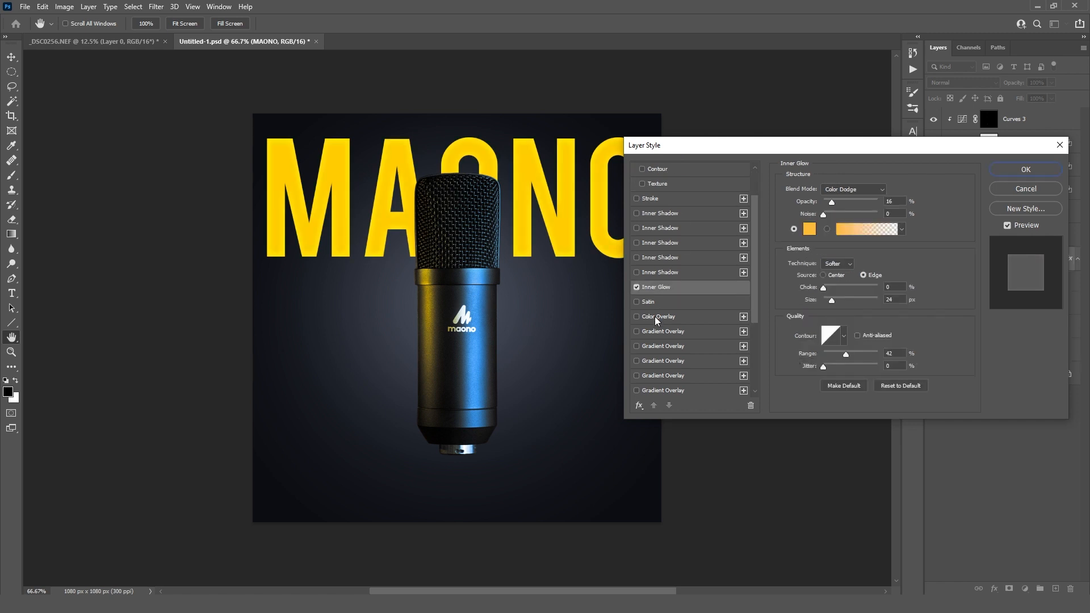
pyautogui.click(658, 345)
pyautogui.scroll(3, 693, 337)
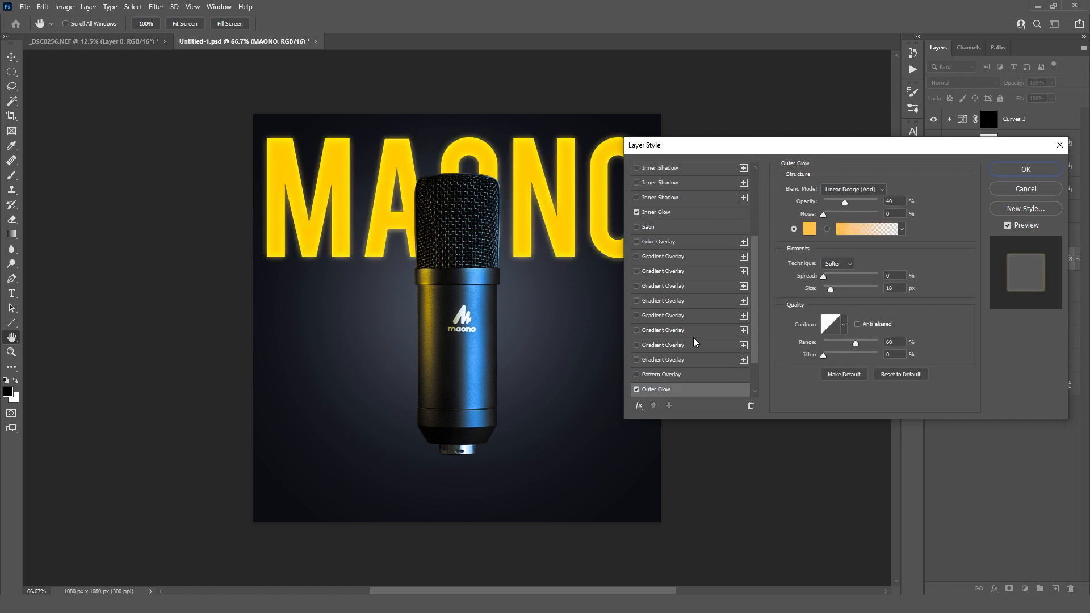
# Step: Set the text's Inner Glow to Color Dodge with 18% opacity, 8 px size and 39% range, keeping the glow colour ffbb36
pyautogui.click(681, 257)
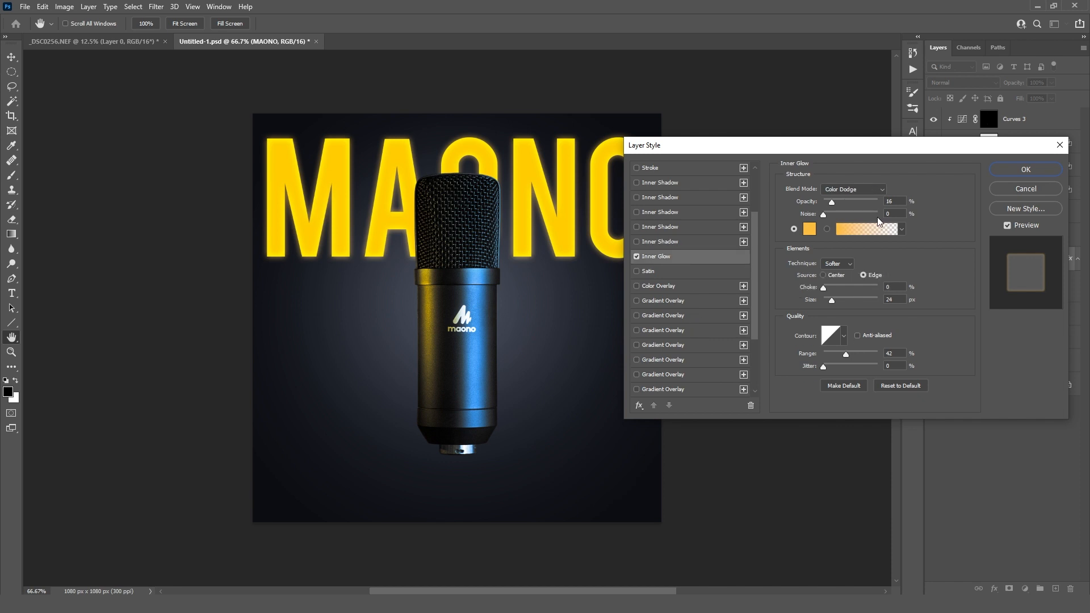
pyautogui.click(810, 229)
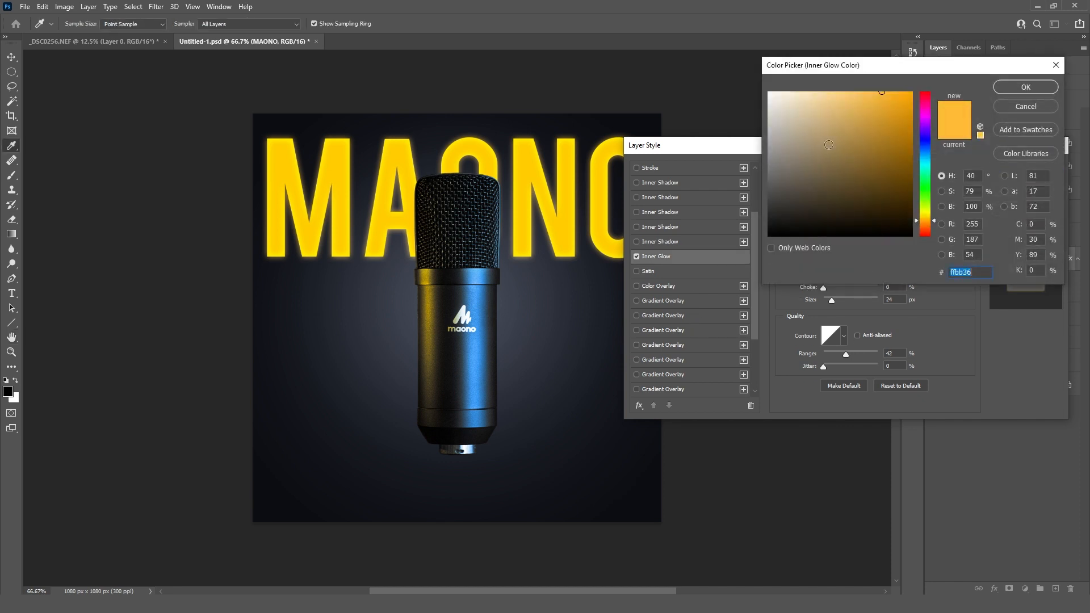
pyautogui.click(1026, 87)
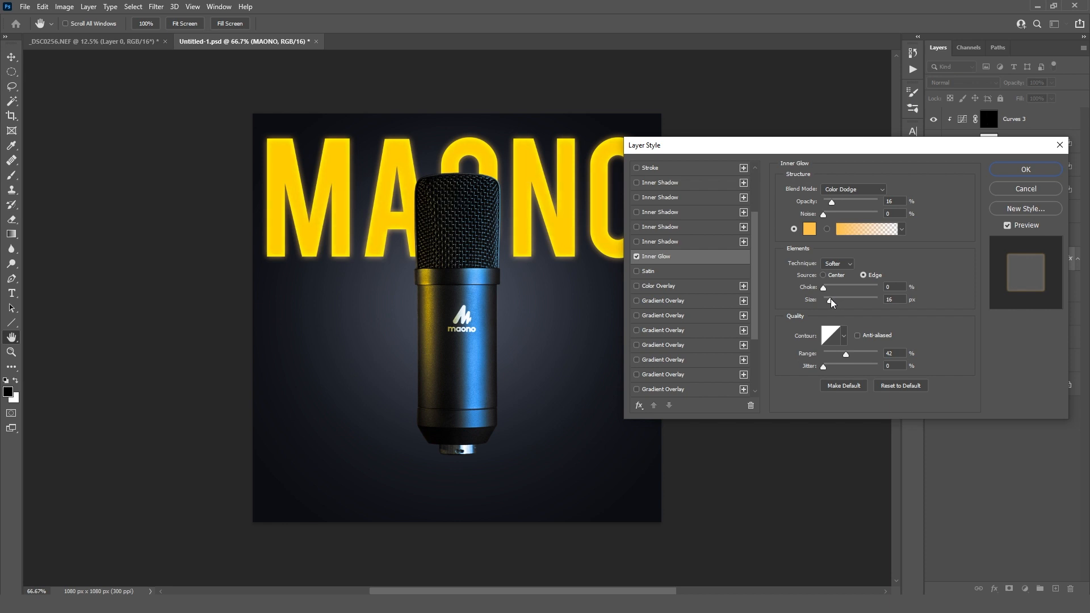
pyautogui.moveTo(830, 298); pyautogui.dragTo(830, 289)
pyautogui.moveTo(833, 201); pyautogui.dragTo(834, 193)
pyautogui.click(843, 190)
pyautogui.click(845, 191)
pyautogui.click(837, 190)
pyautogui.click(837, 191)
pyautogui.moveTo(830, 300); pyautogui.dragTo(828, 299)
pyautogui.moveTo(845, 353); pyautogui.dragTo(844, 354)
pyautogui.scroll(-2, 684, 312)
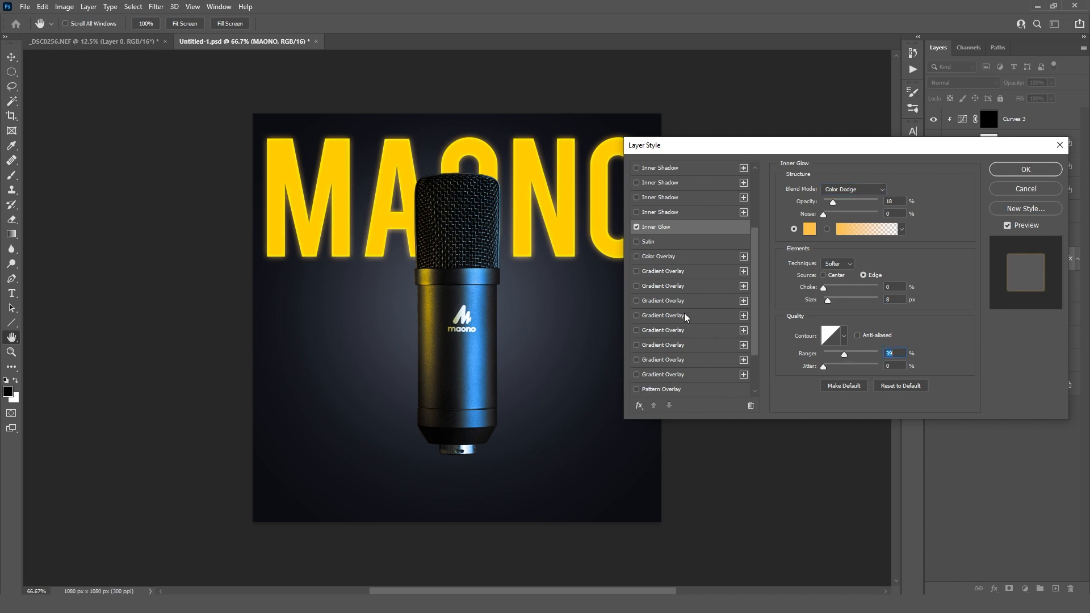
# Step: Set the text's Outer Glow size to 10 px and range to 56%, and apply the layer style
pyautogui.scroll(-4, 683, 315)
pyautogui.click(684, 347)
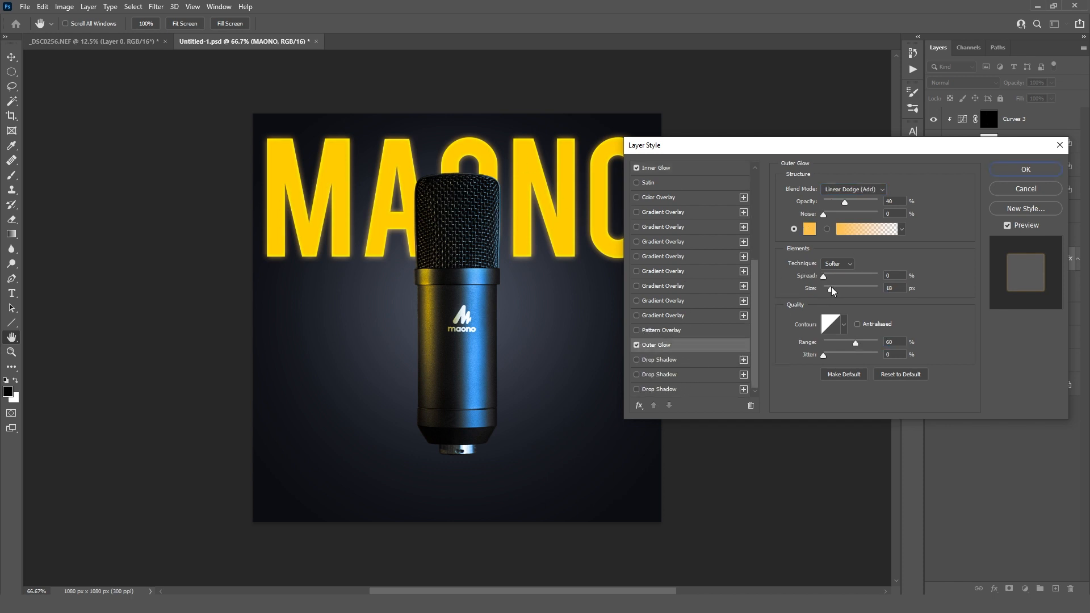
pyautogui.moveTo(831, 288); pyautogui.dragTo(829, 287)
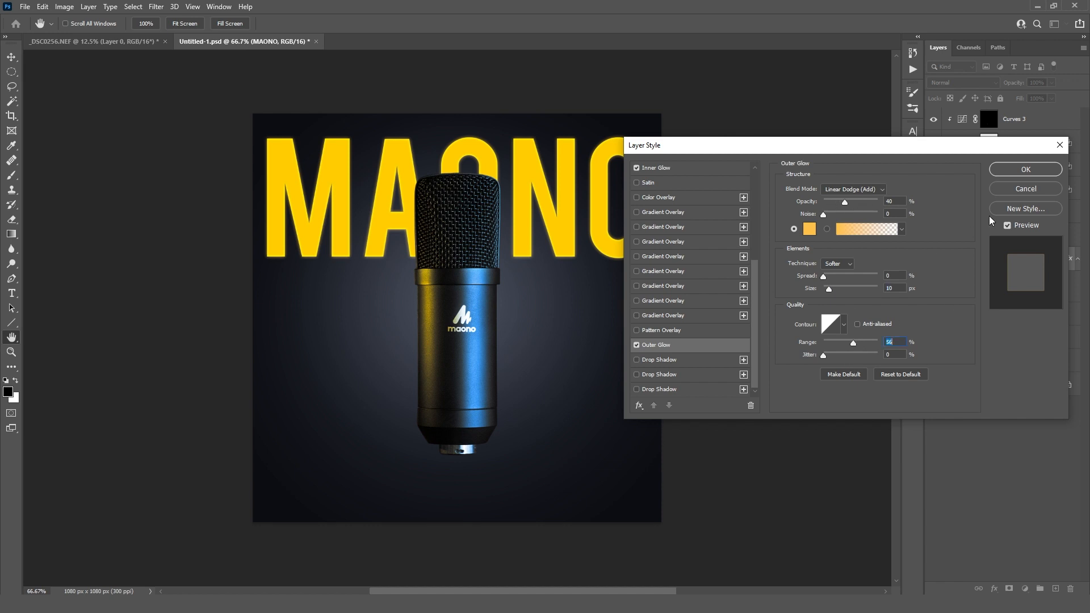
pyautogui.click(1020, 171)
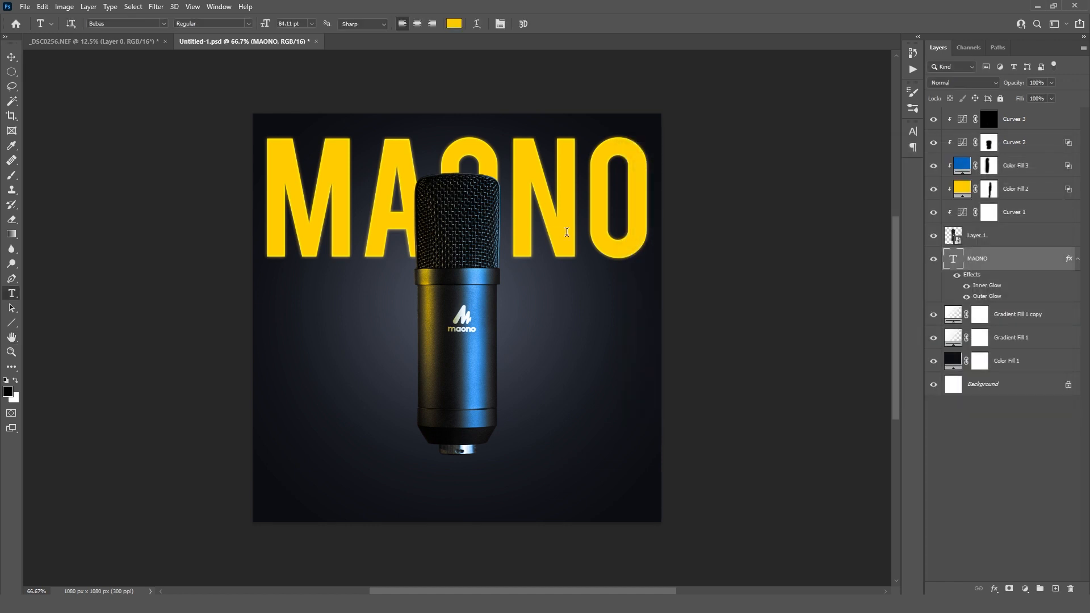